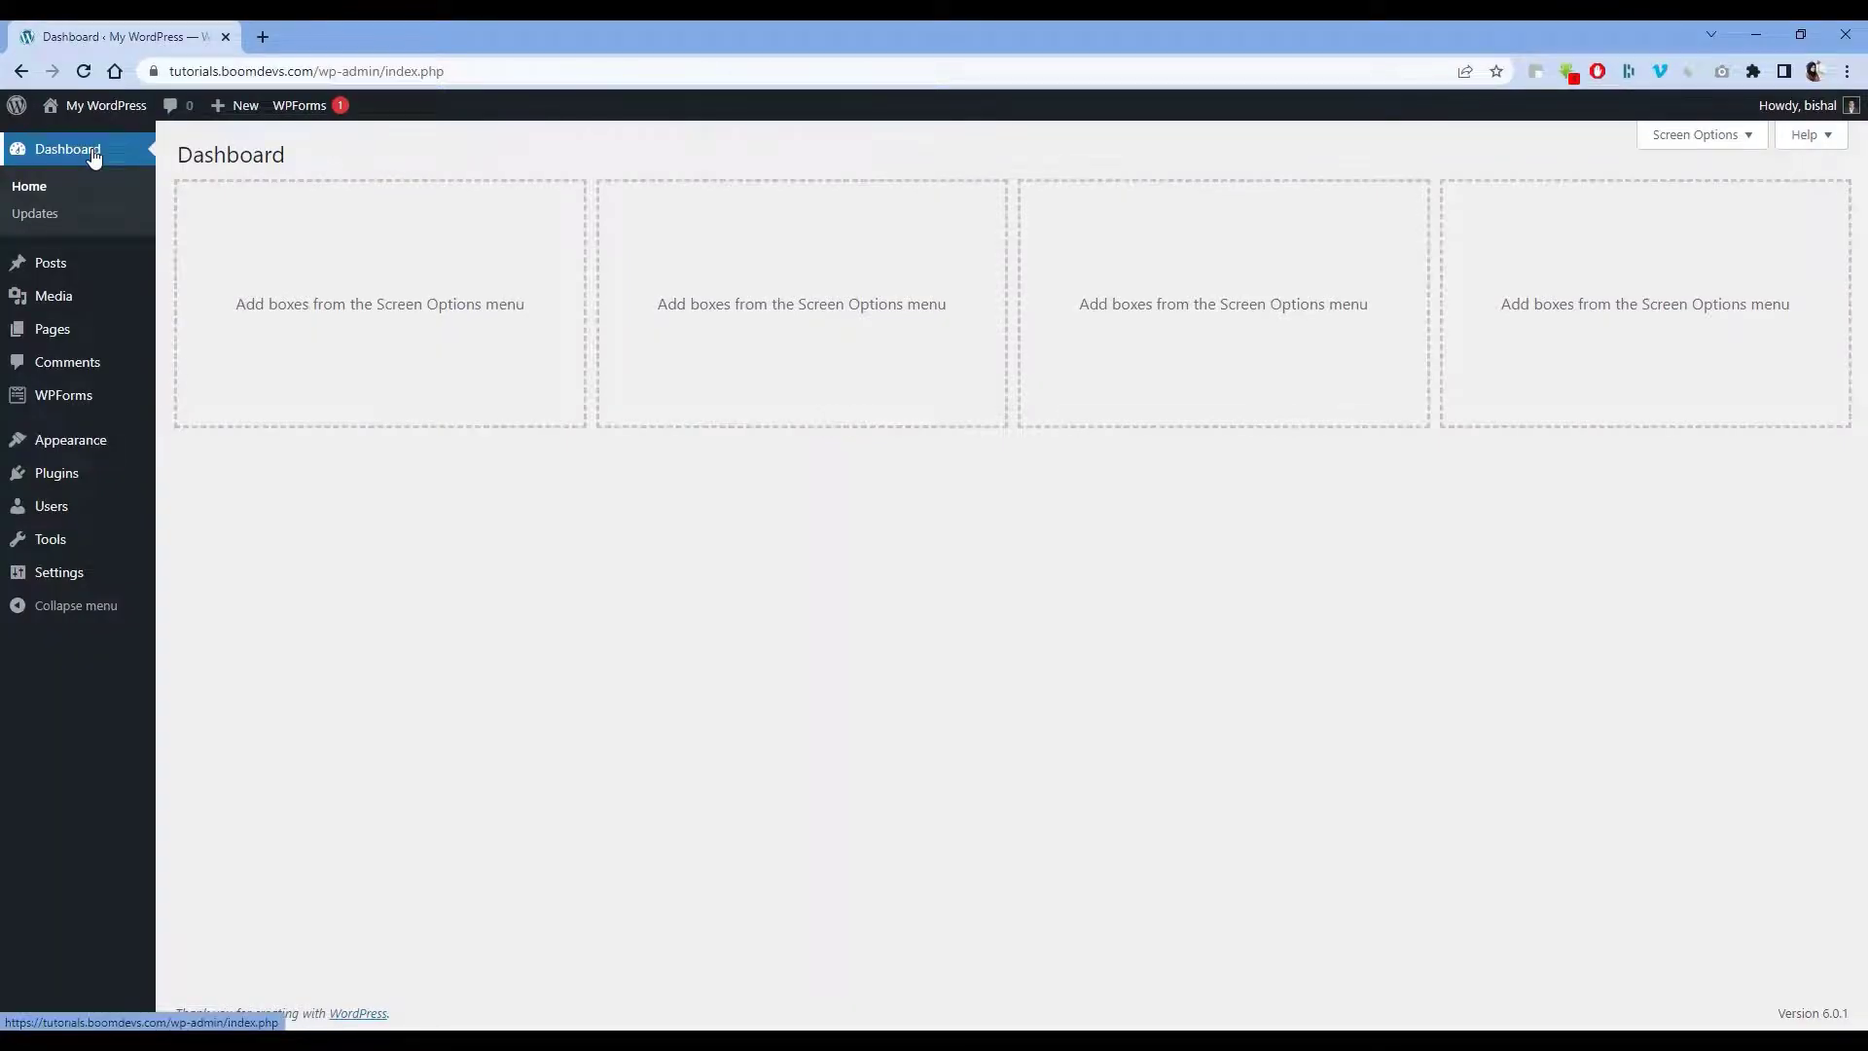
From the Posts list, open 'My go-to ways to get more off the beaten track while traveling' for editing.
left_click(55, 266)
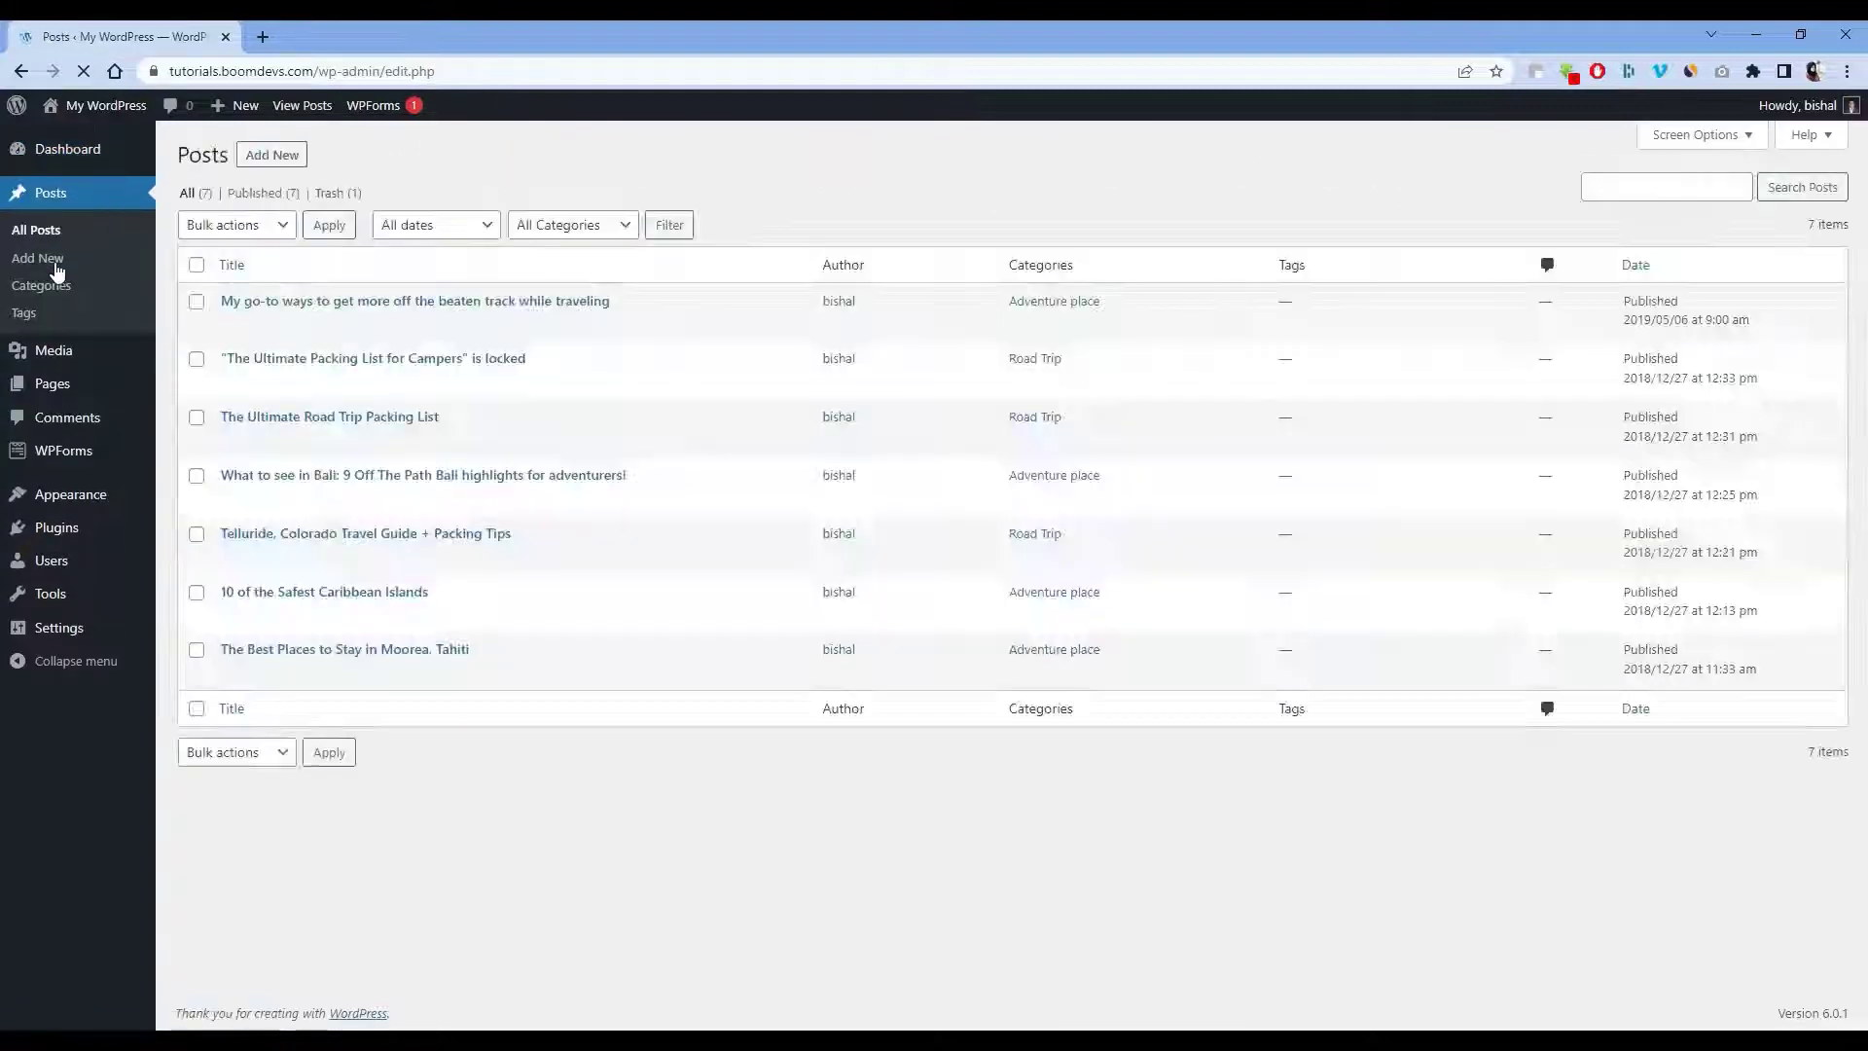
mouse_move(292, 329)
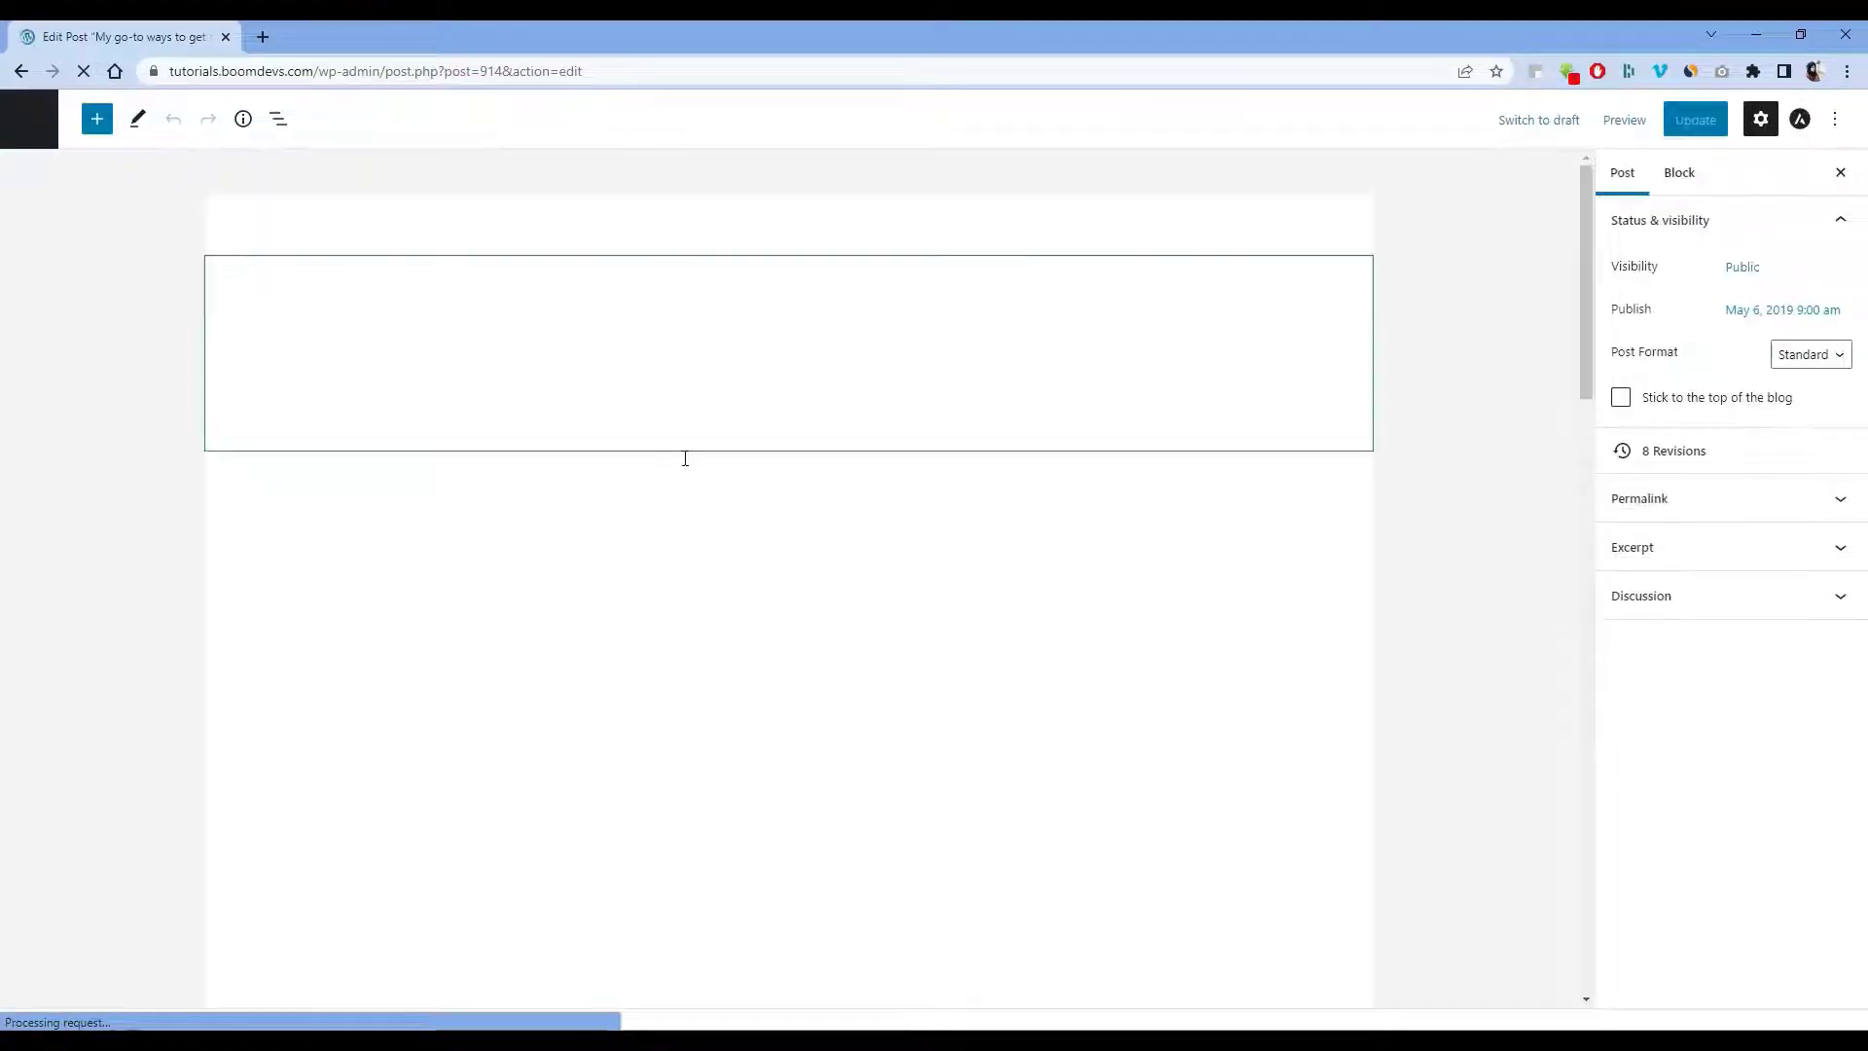
scroll(687, 464, "down", 10)
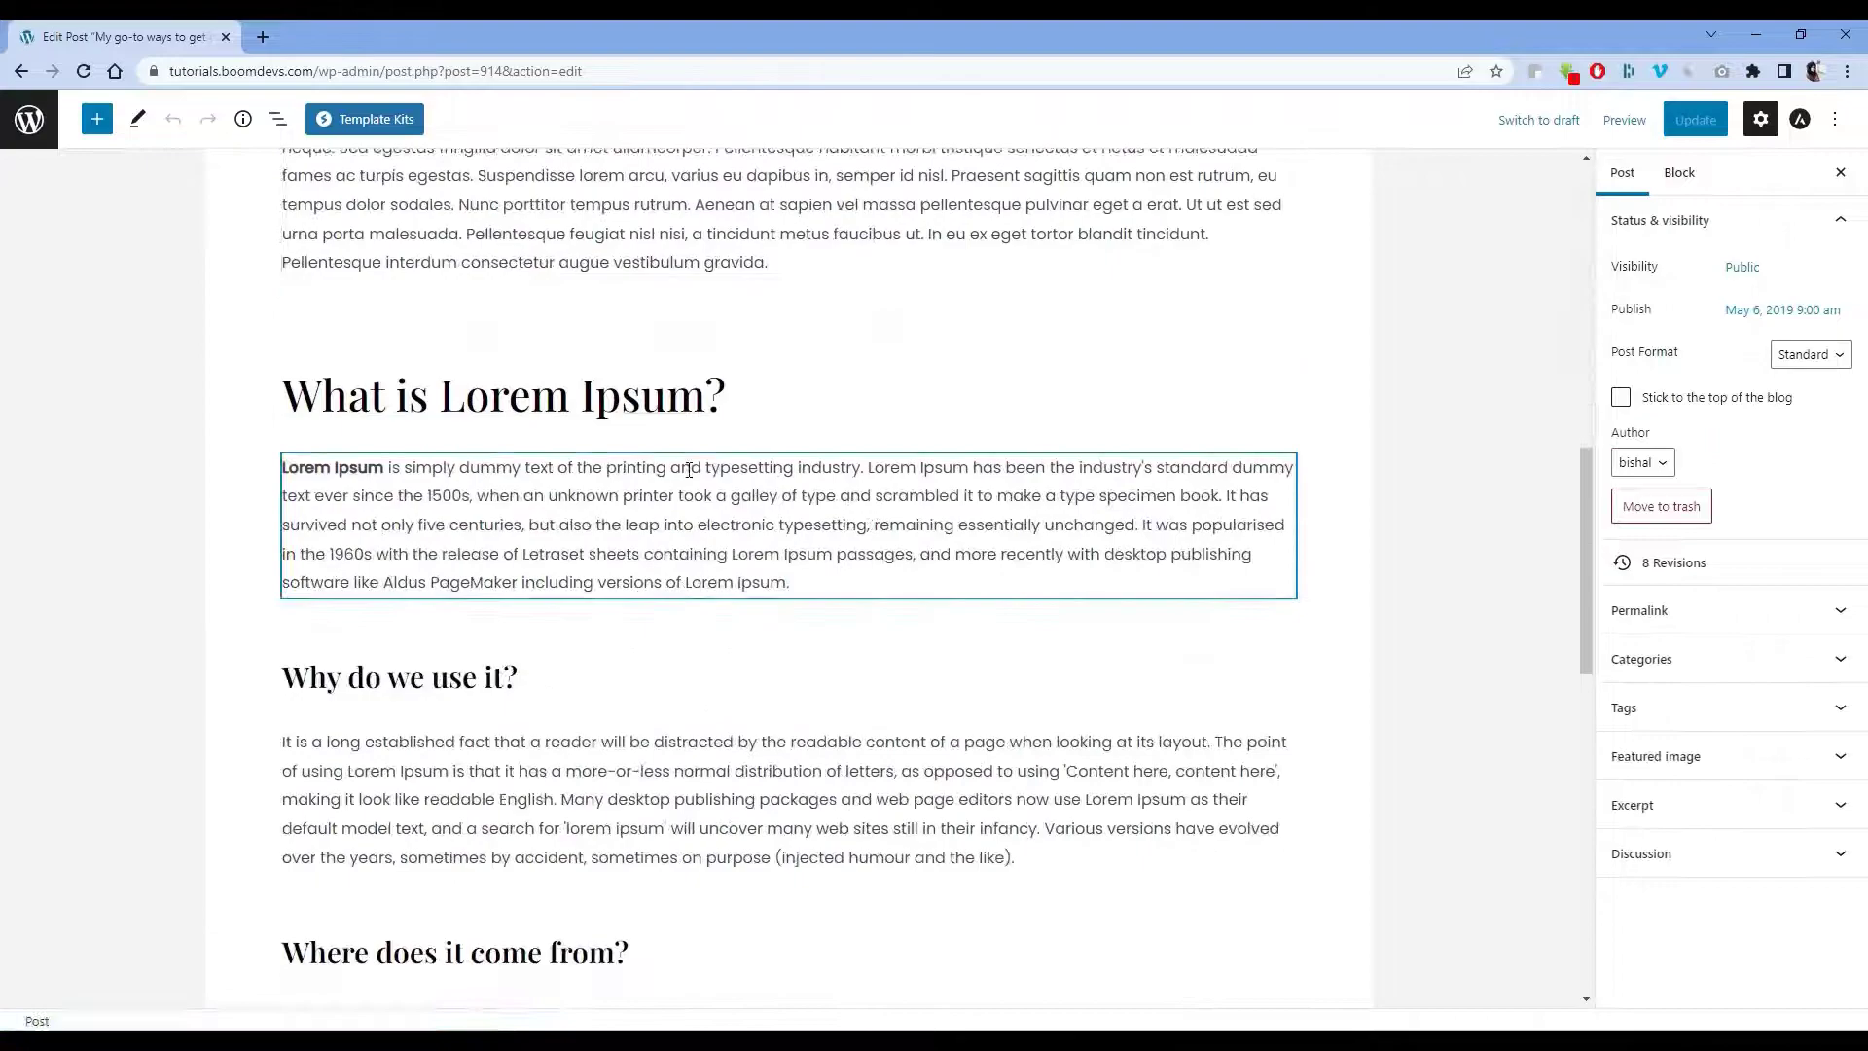
scroll(689, 470, "down", 4)
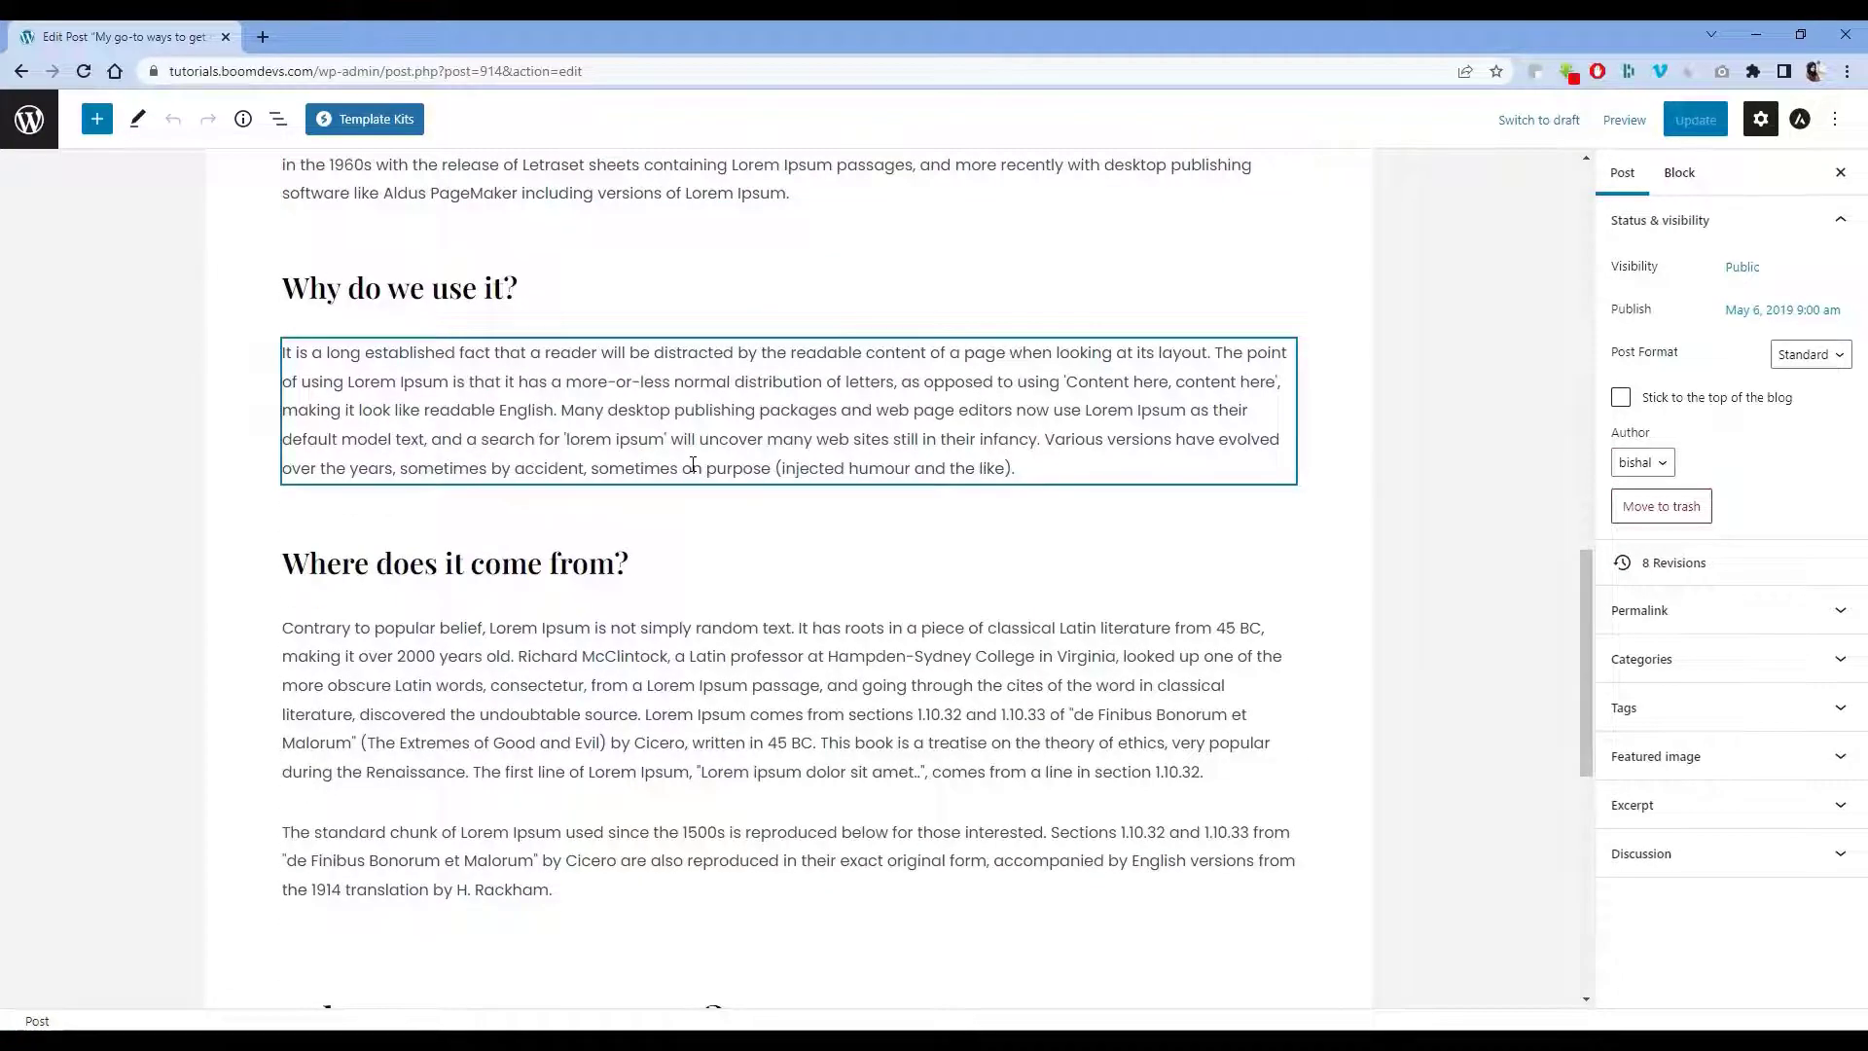
scroll(693, 464, "down", 6)
scroll(695, 463, "up", 15)
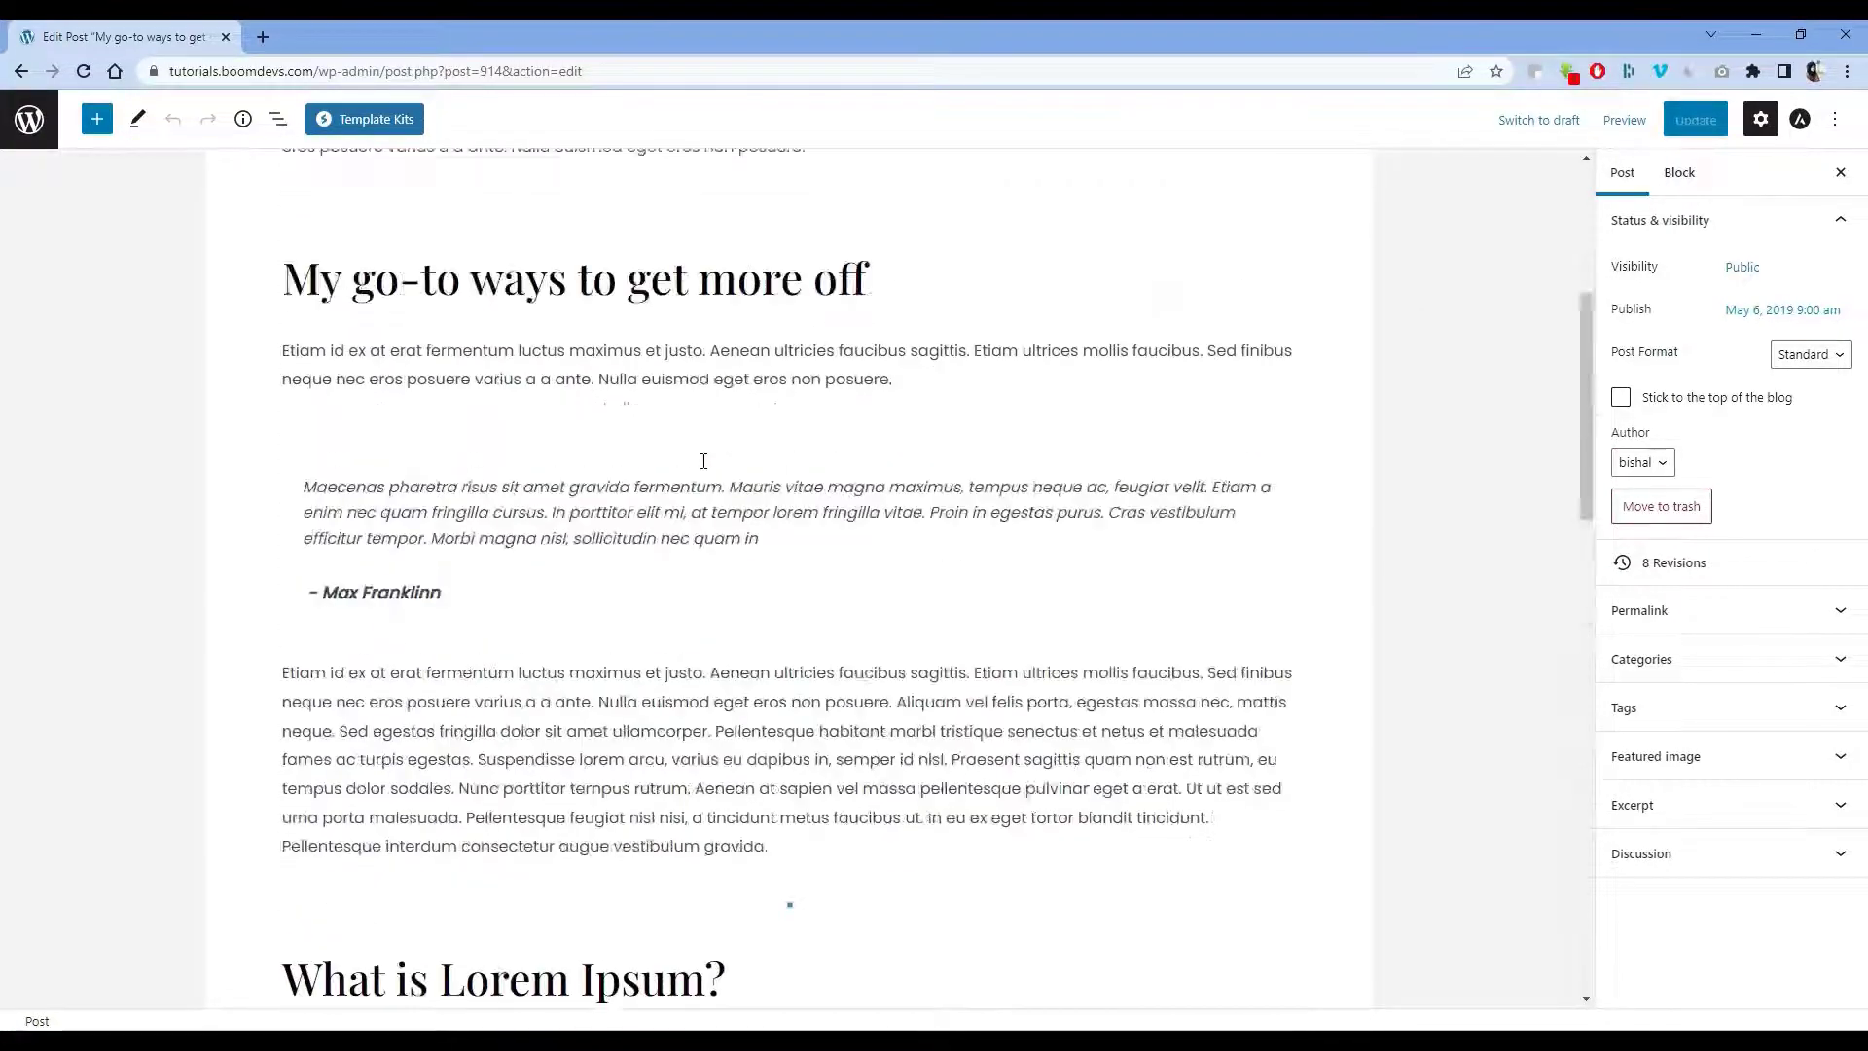
scroll(697, 469, "up", 2)
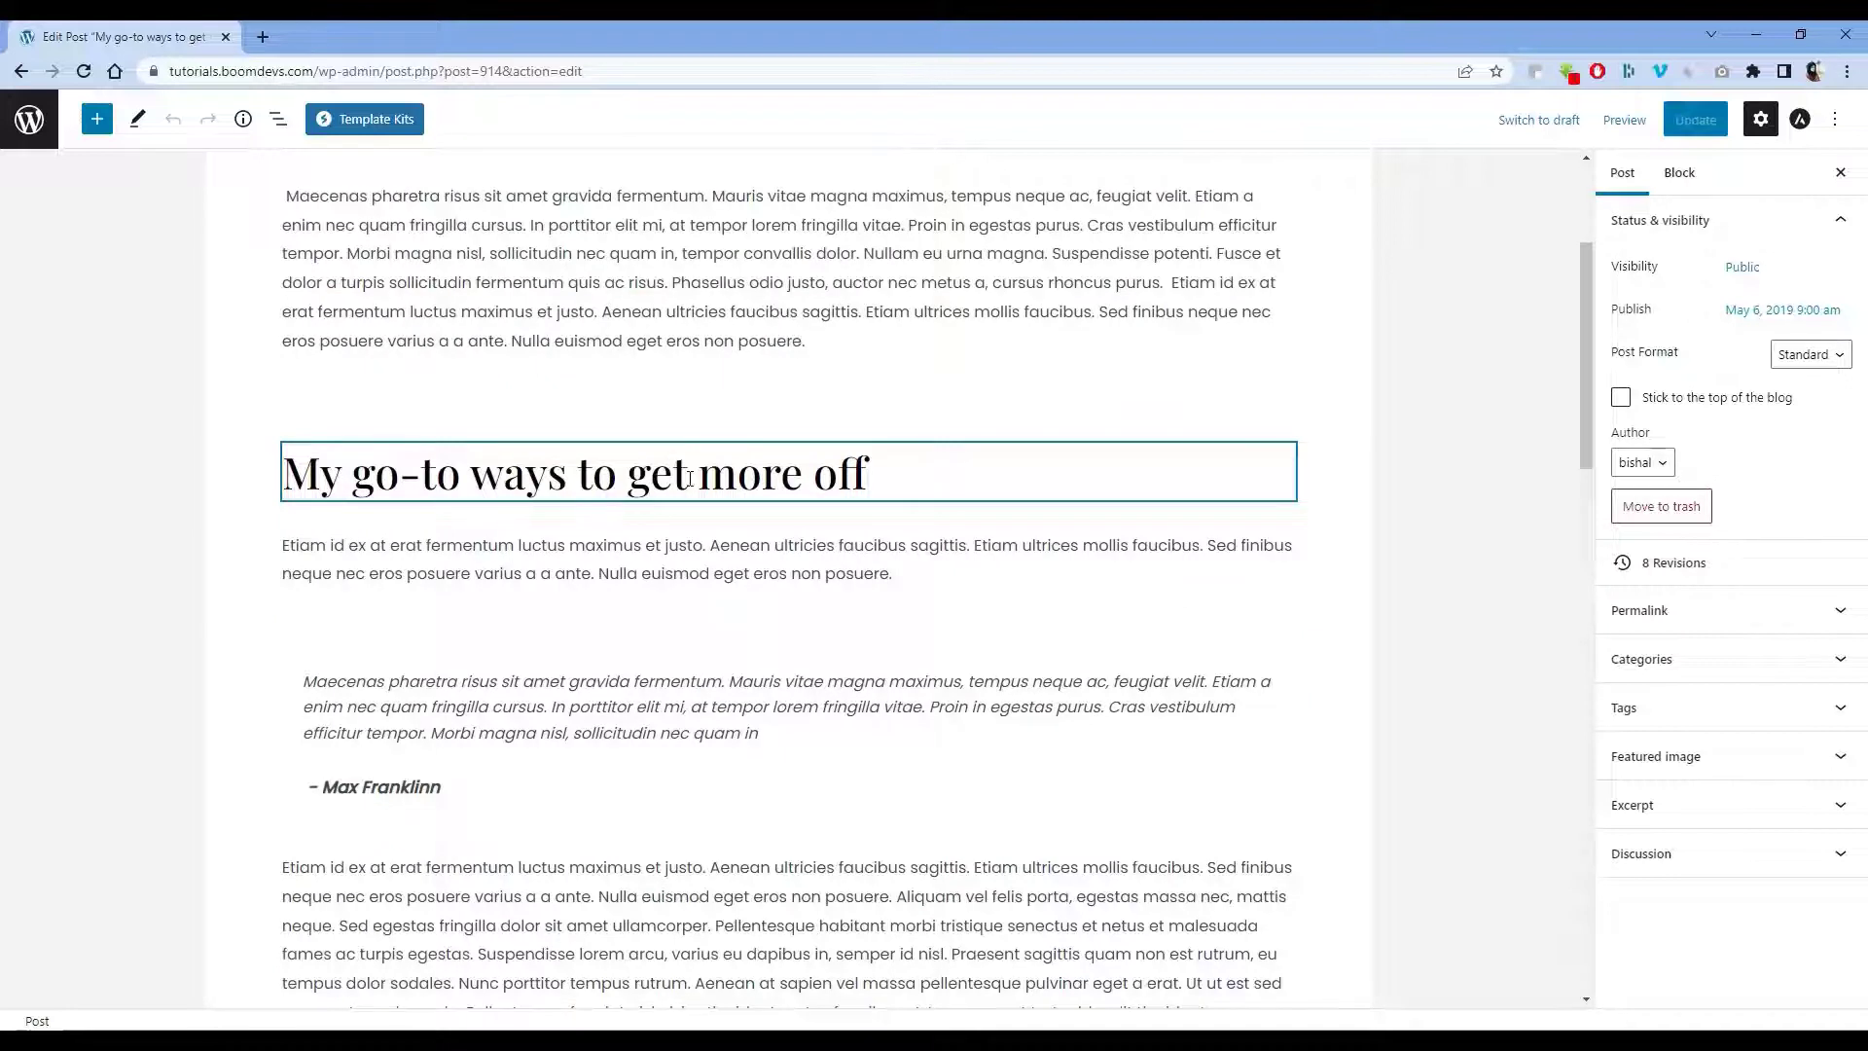
scroll(689, 479, "up", 1)
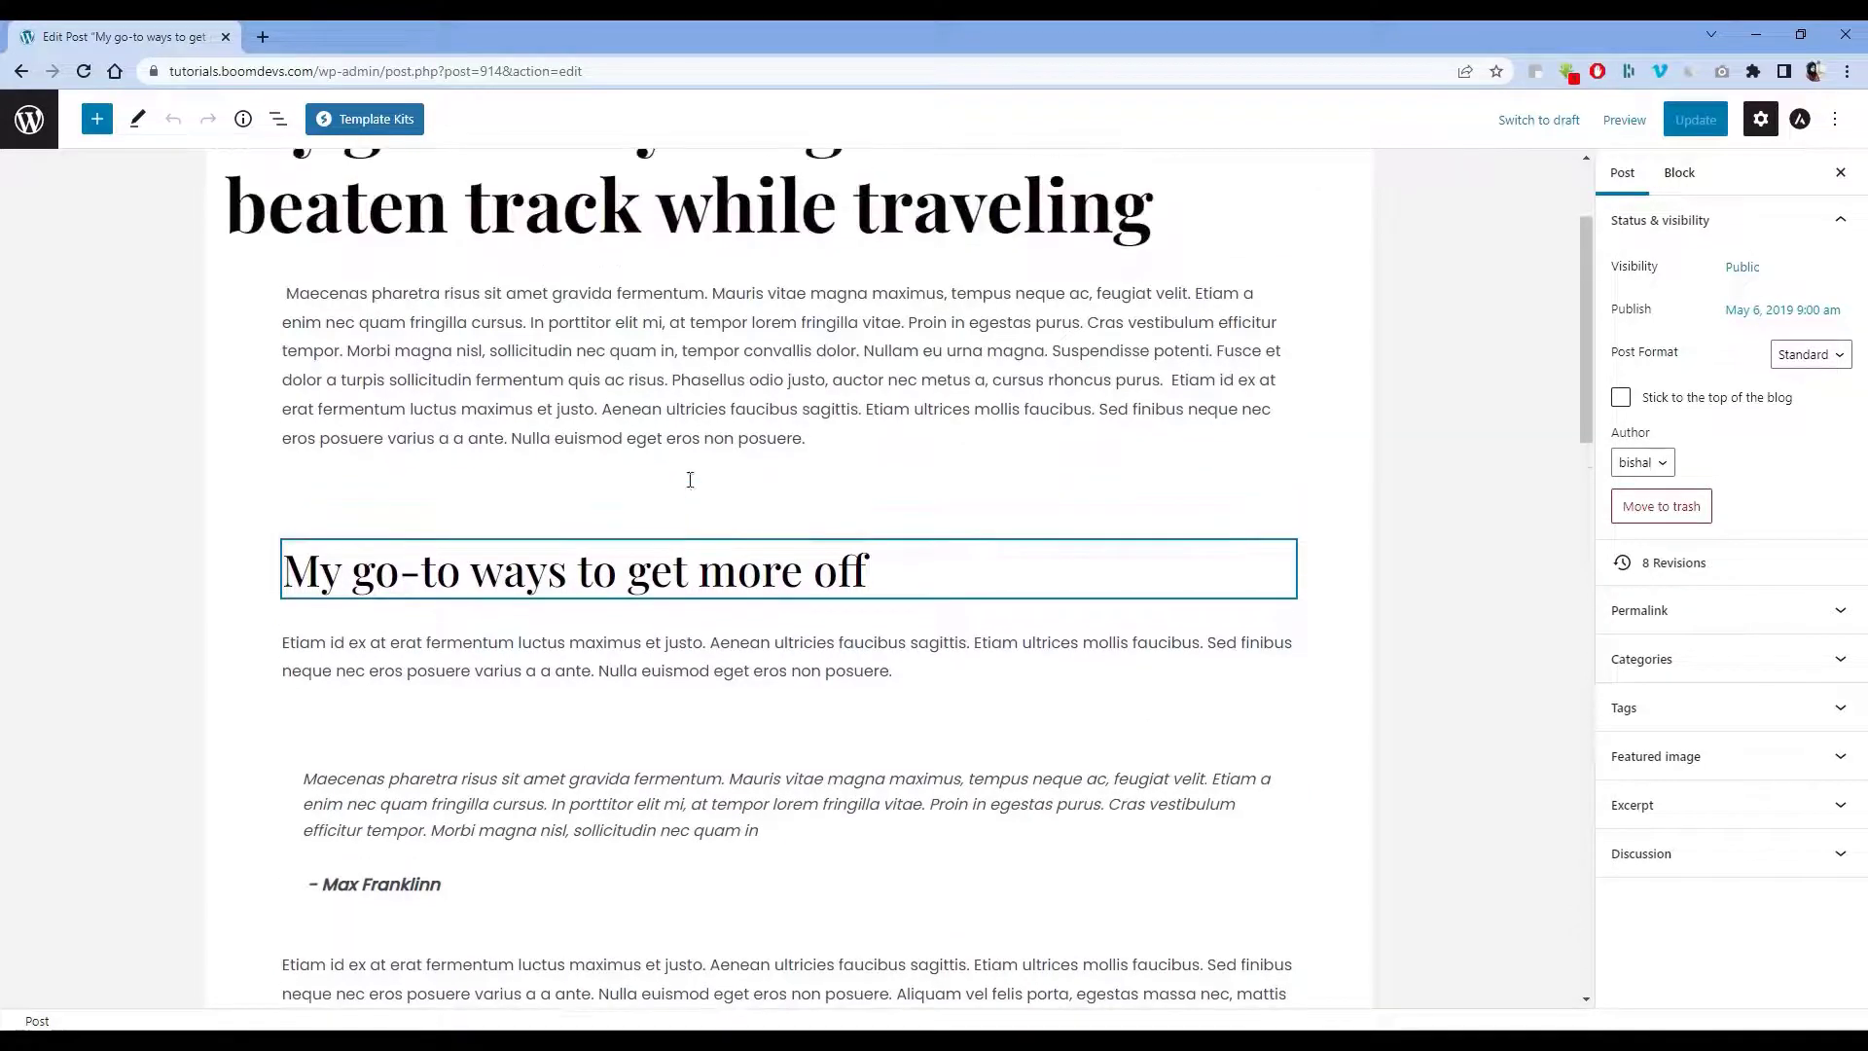
Paste the 'My go-to ways to get more off' heading text into its Advanced HTML anchor field.
left_click(579, 572)
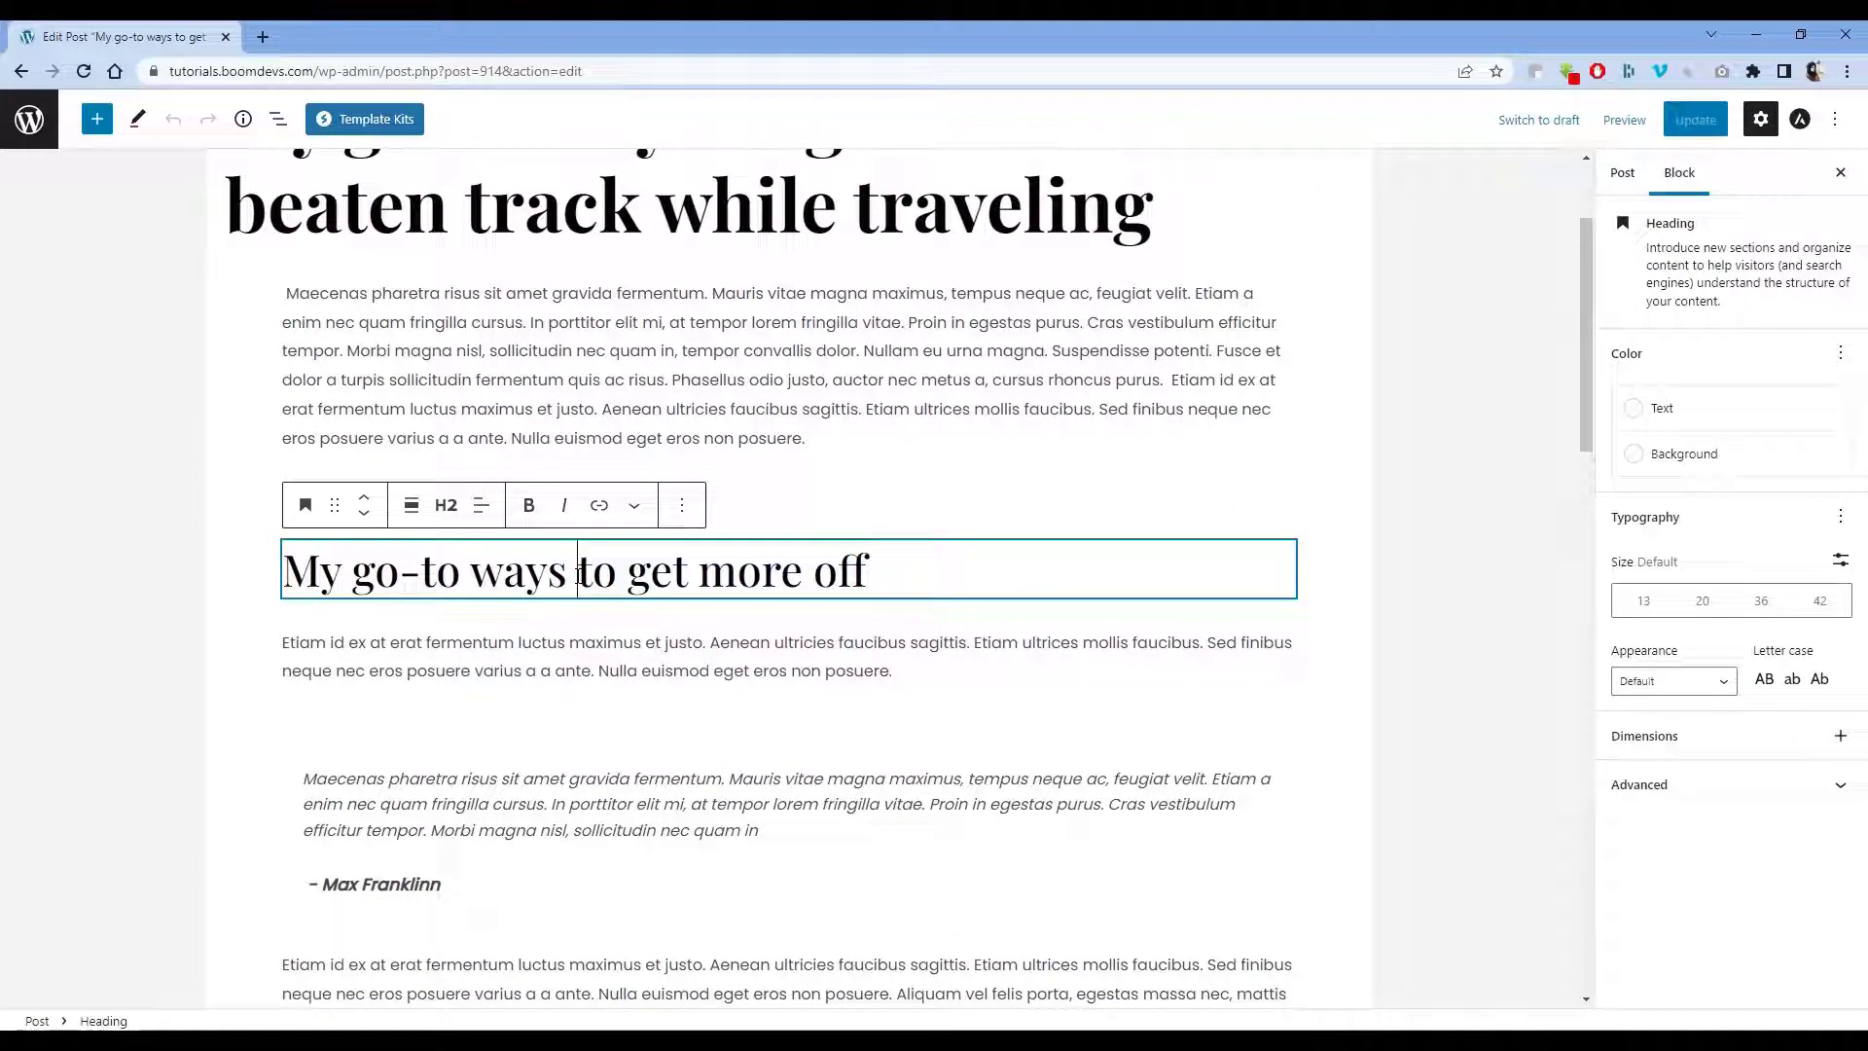
left_click(352, 572)
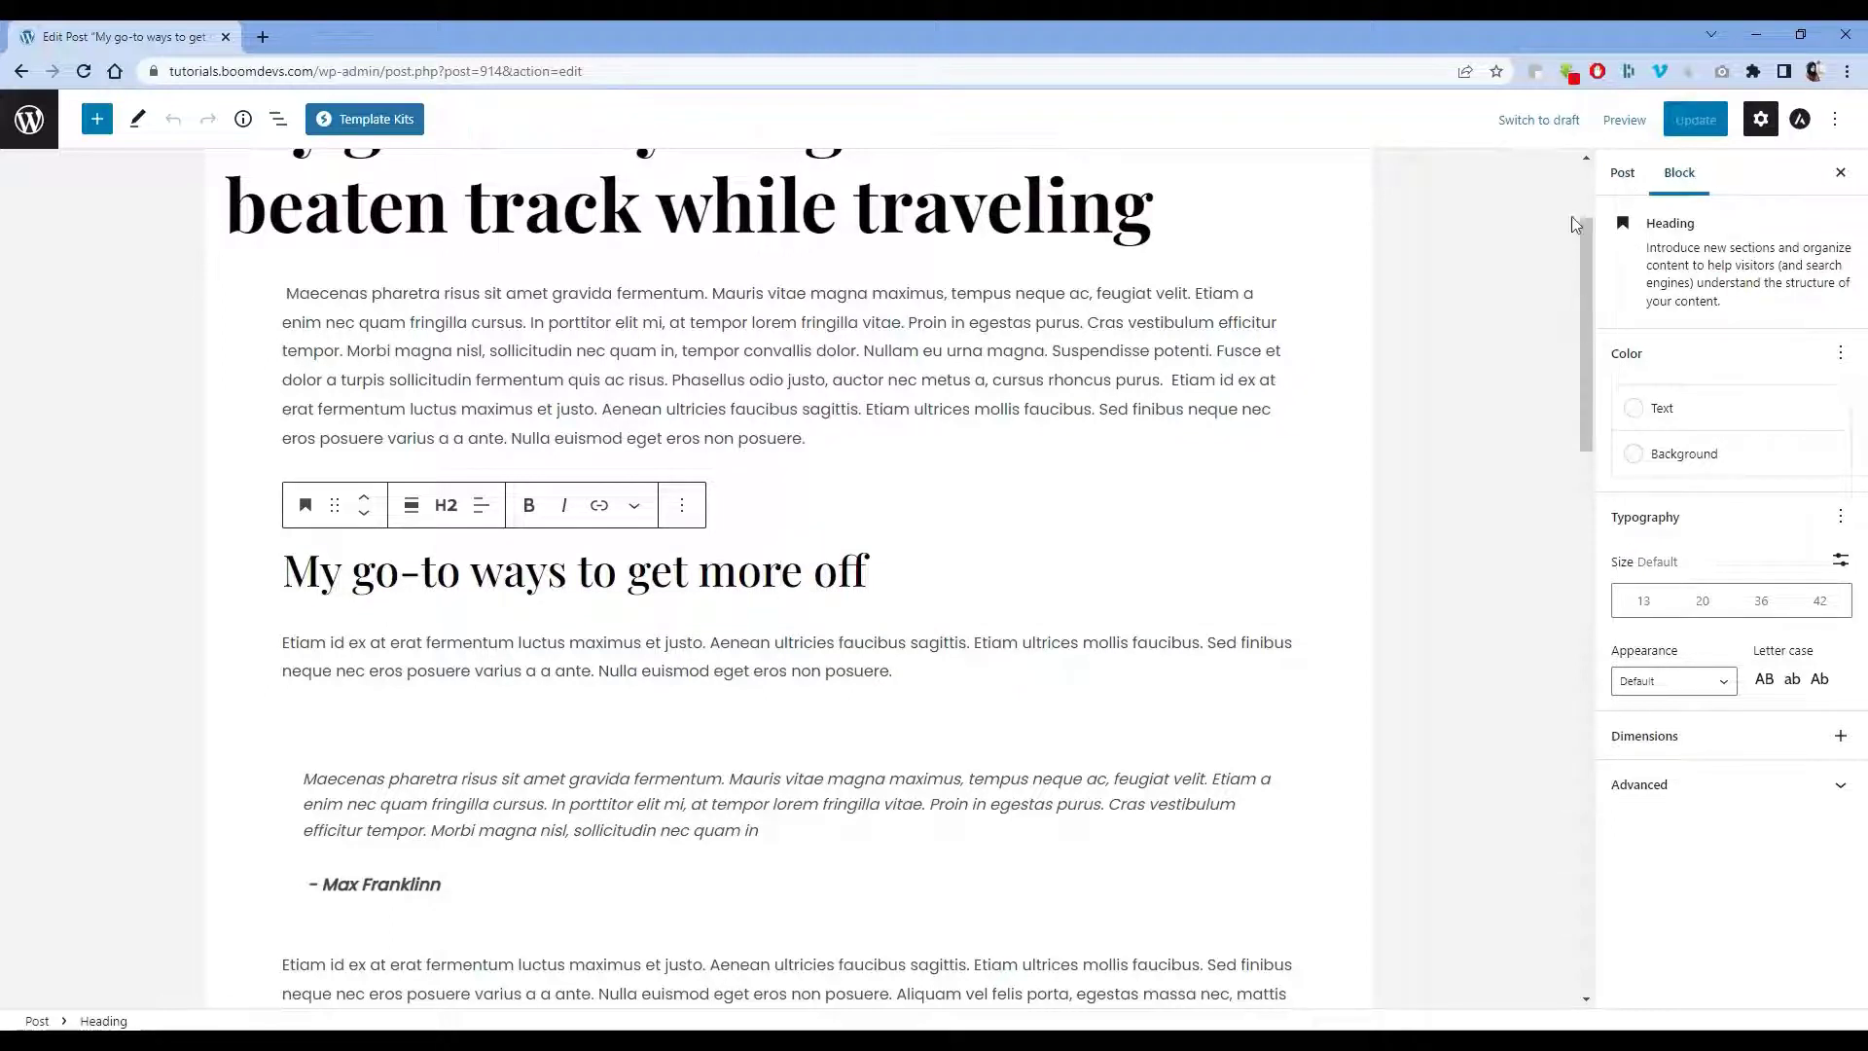
left_click(1656, 796)
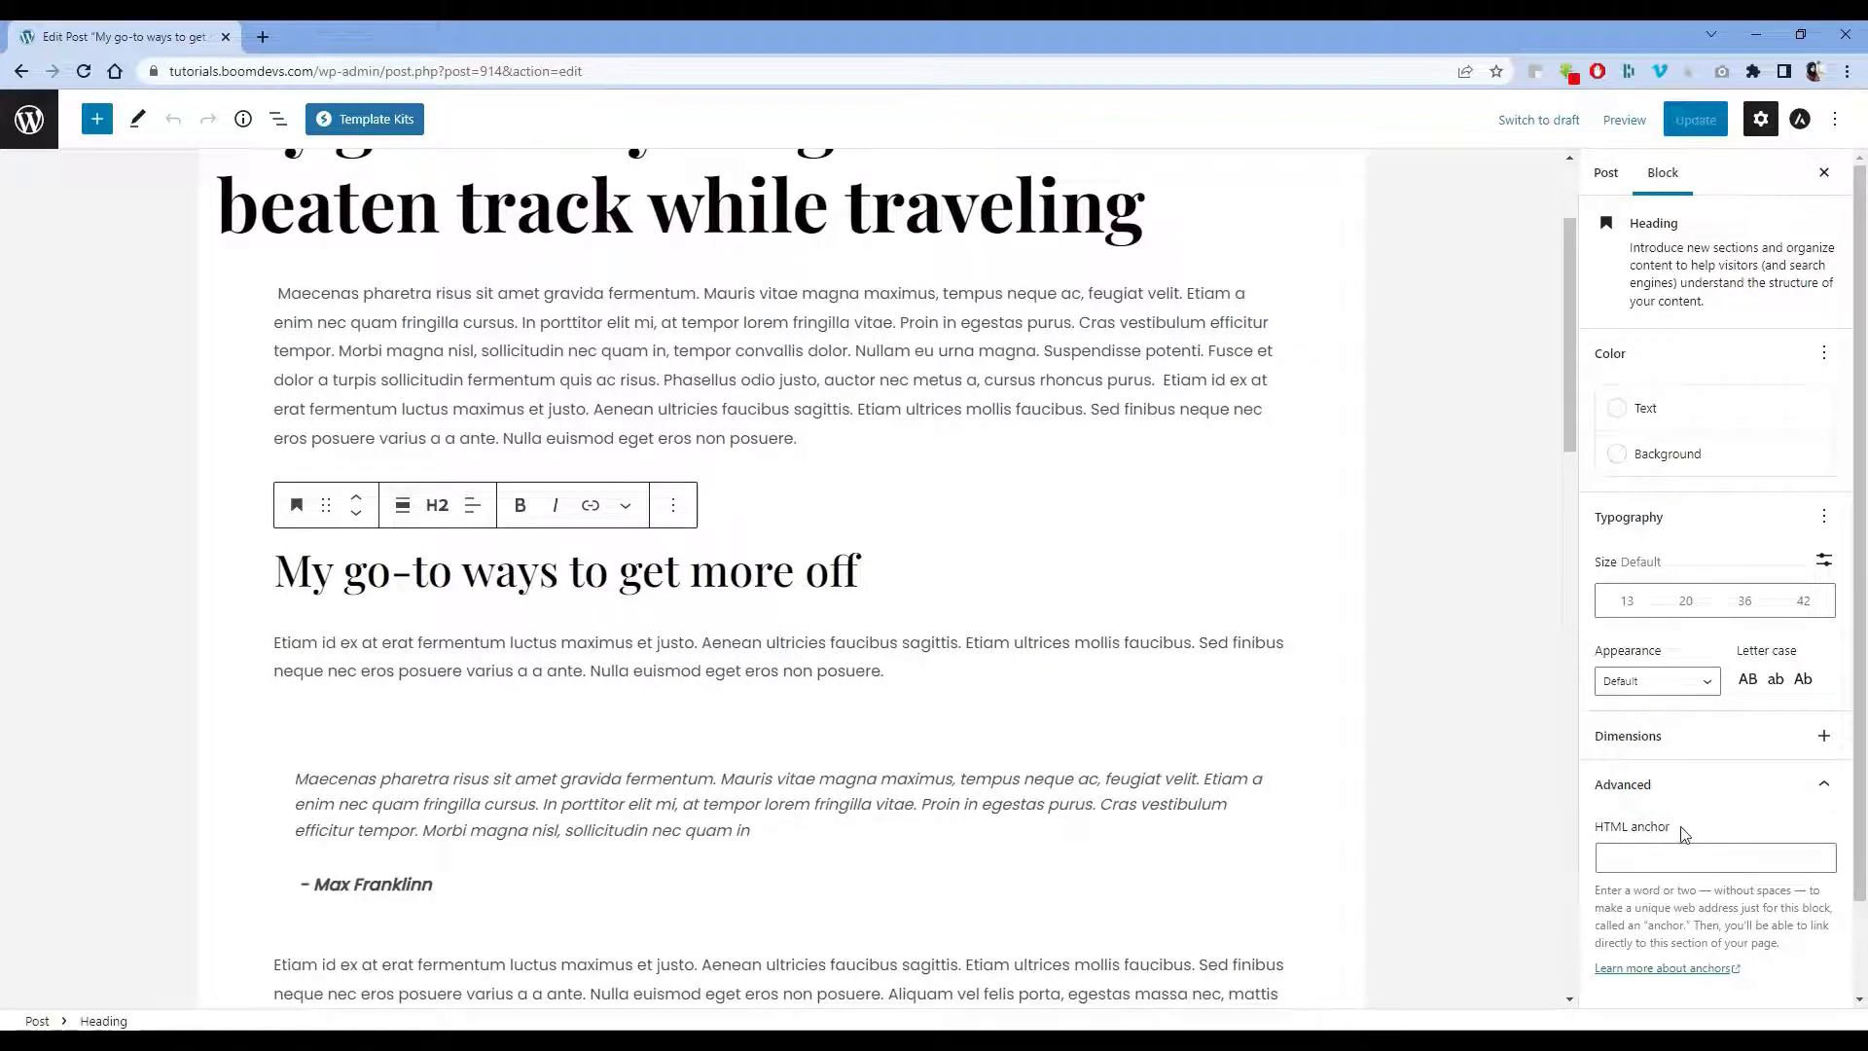
left_click(837, 584)
left_click_drag(878, 572, 281, 559)
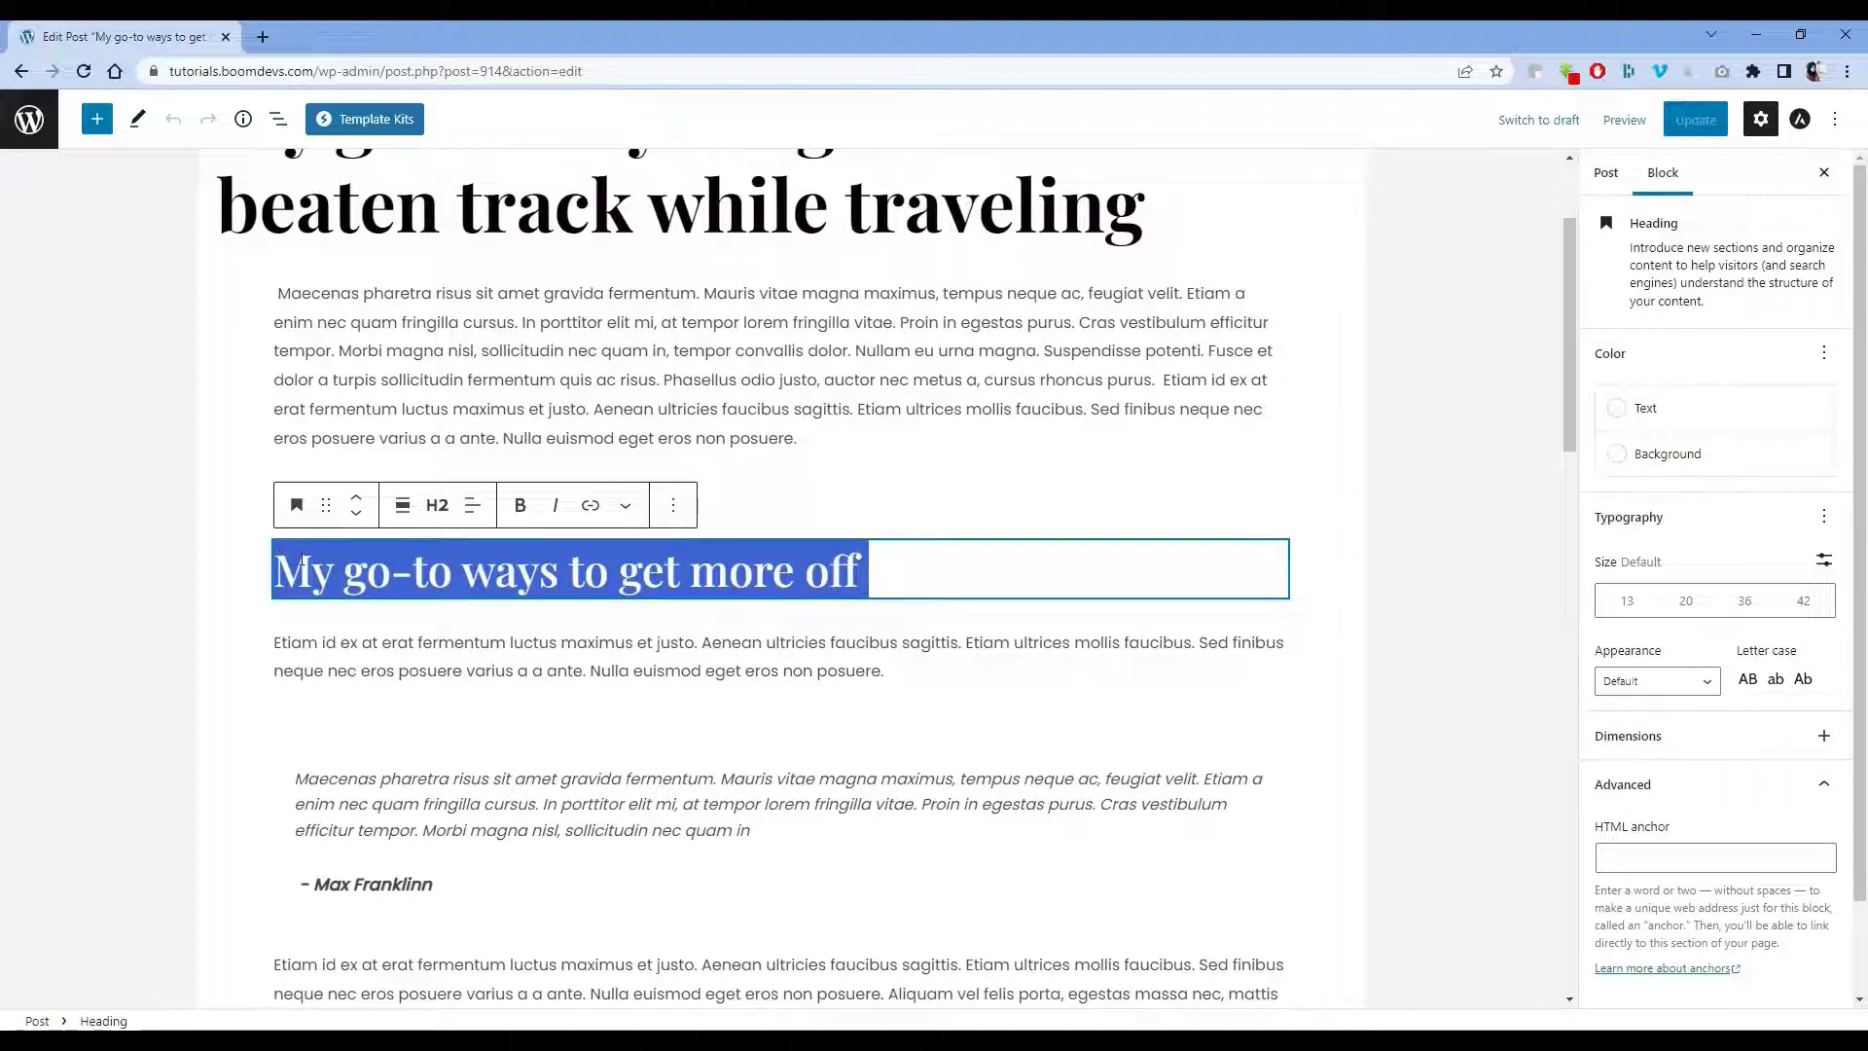
key("ctrl+c")
left_click(1673, 858)
key("ctrl+v")
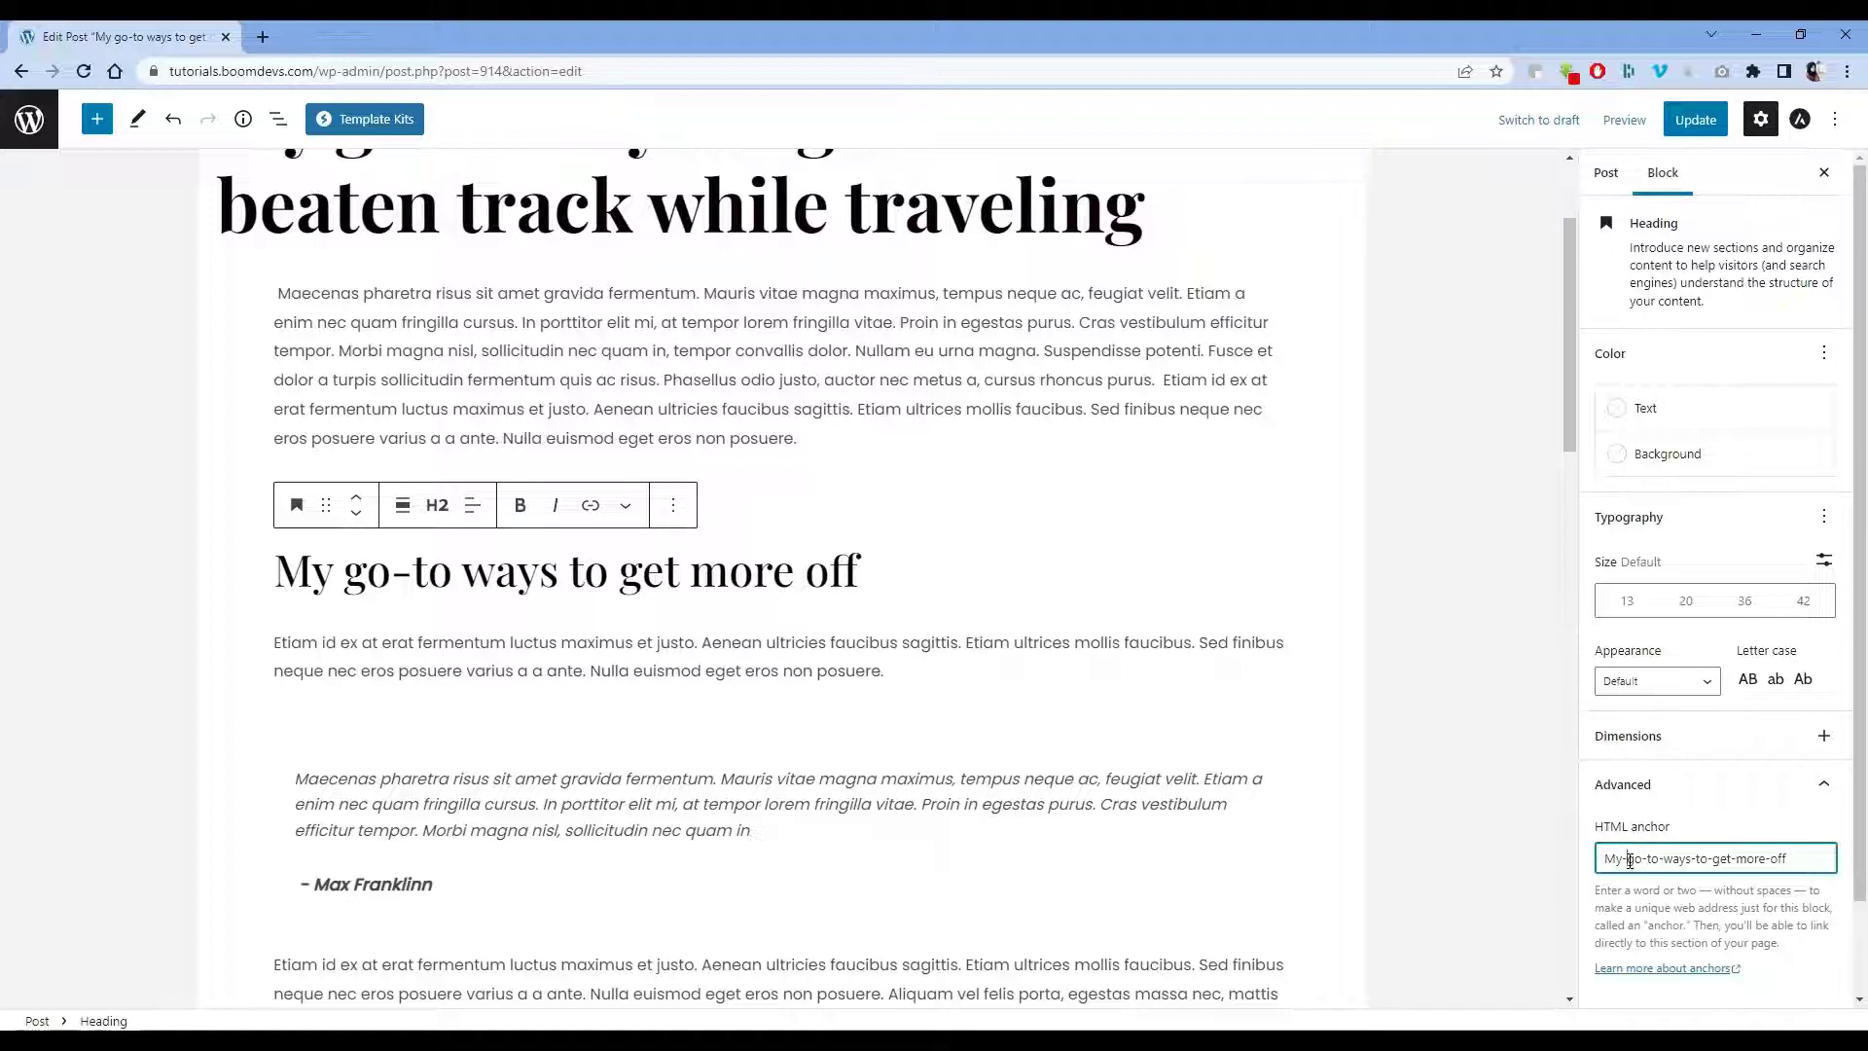
Fix the separator after 'My' so the anchor reads My-go-to-ways-to-get-more-off.
left_click(1629, 861)
key("BackSpace")
type("_")
key("BackSpace")
type("-")
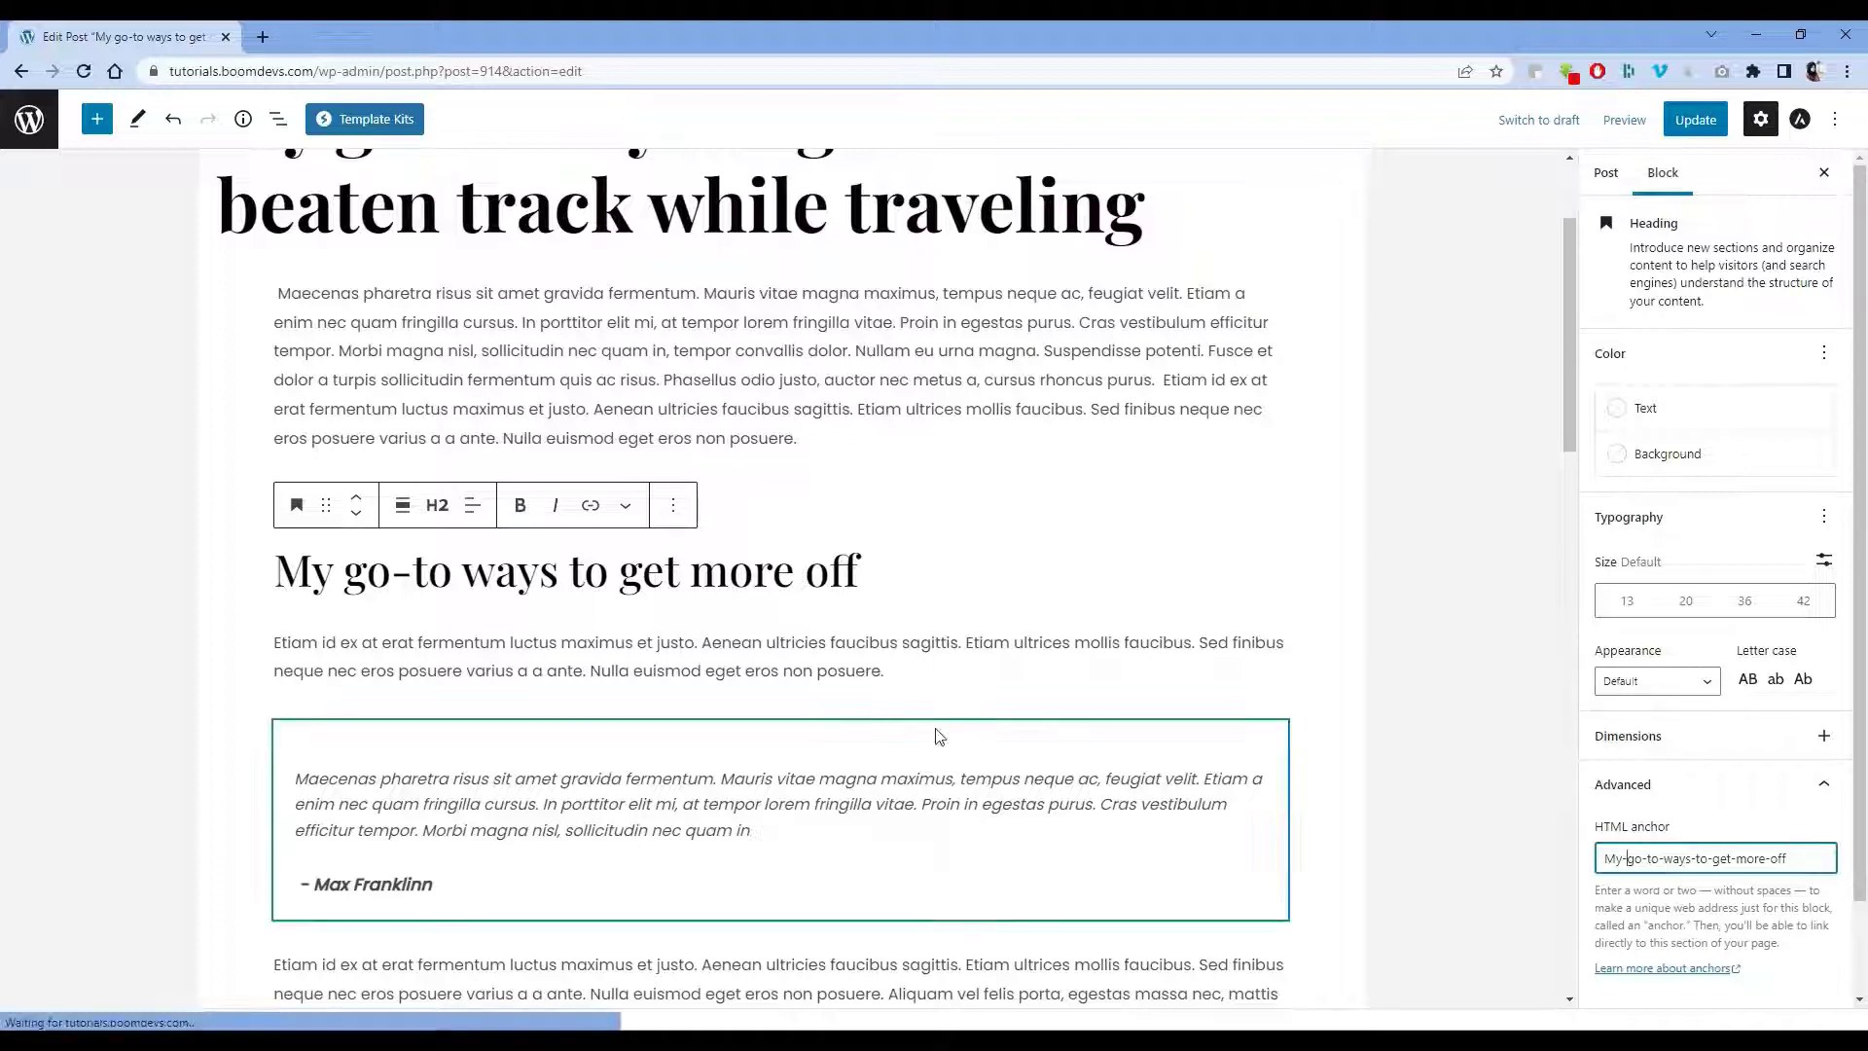
Give the 'What is Lorem Ipsum?' heading the HTML anchor What-is-Lorem-Ipsum?
scroll(938, 740, "down", 3)
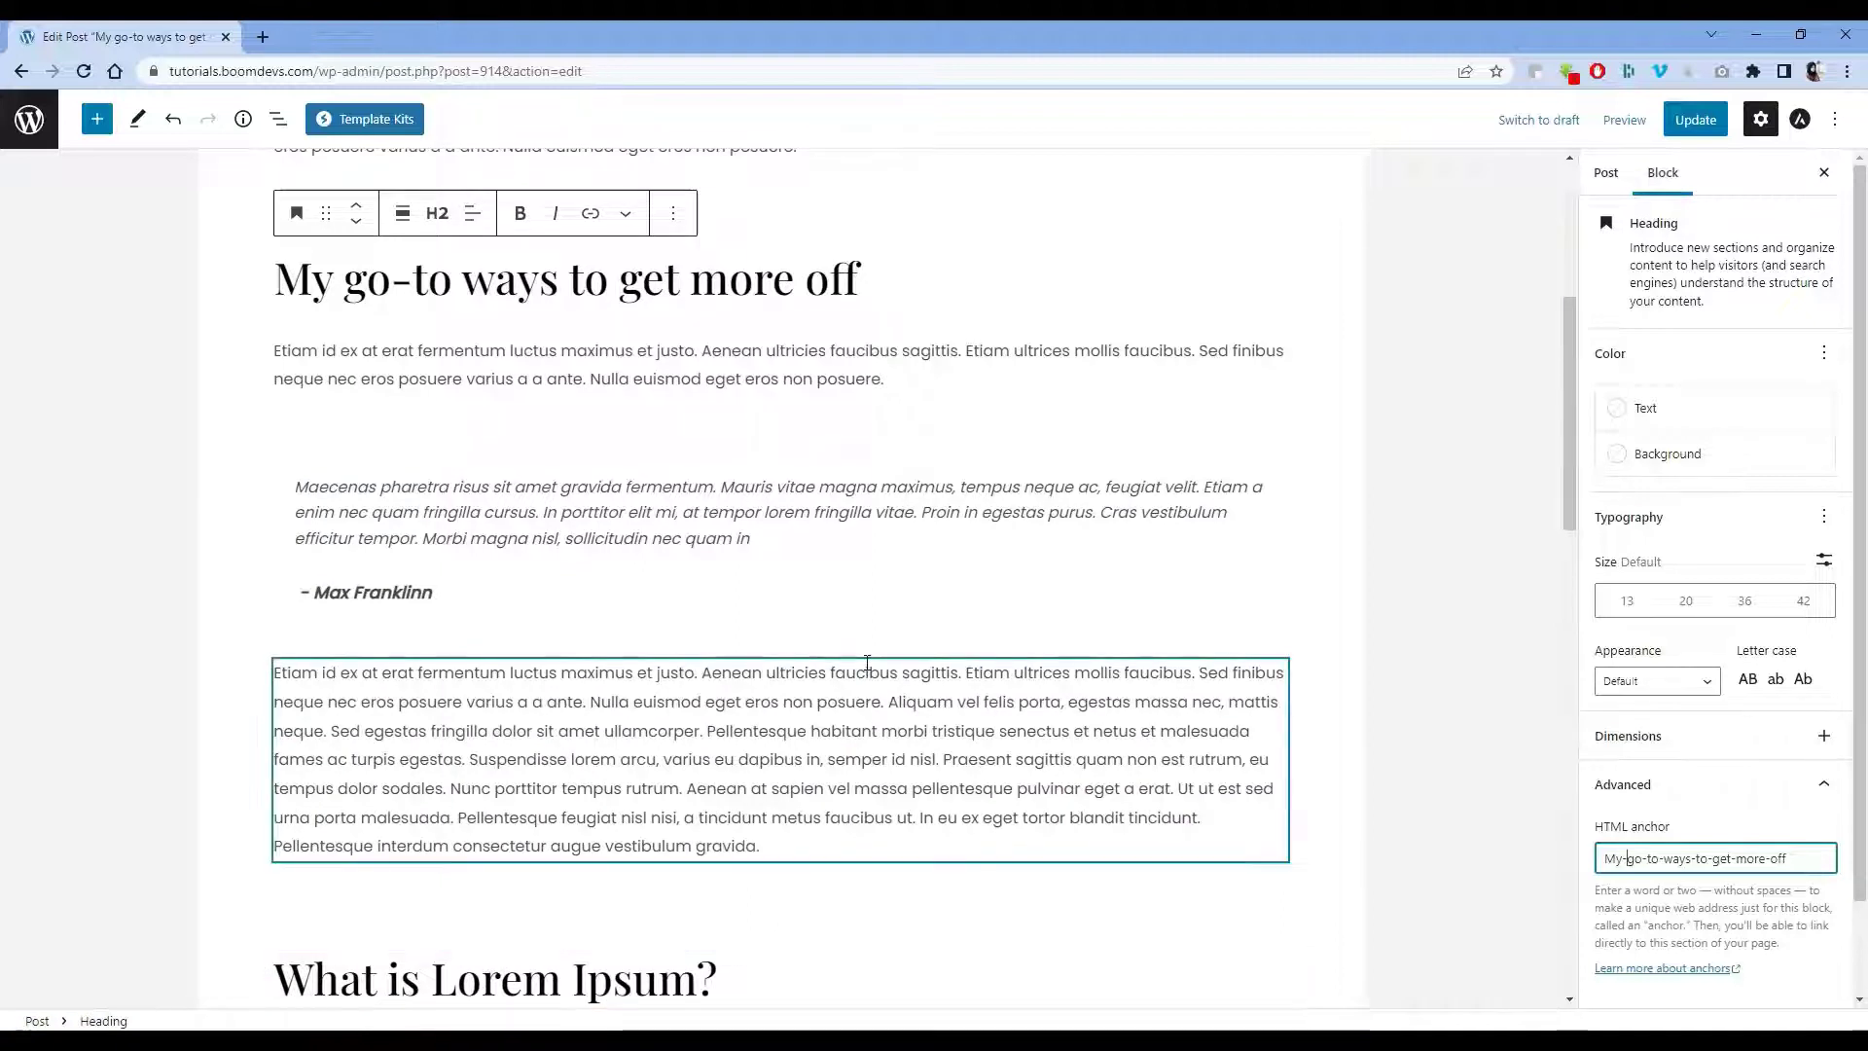
scroll(1447, 630, "down", 1)
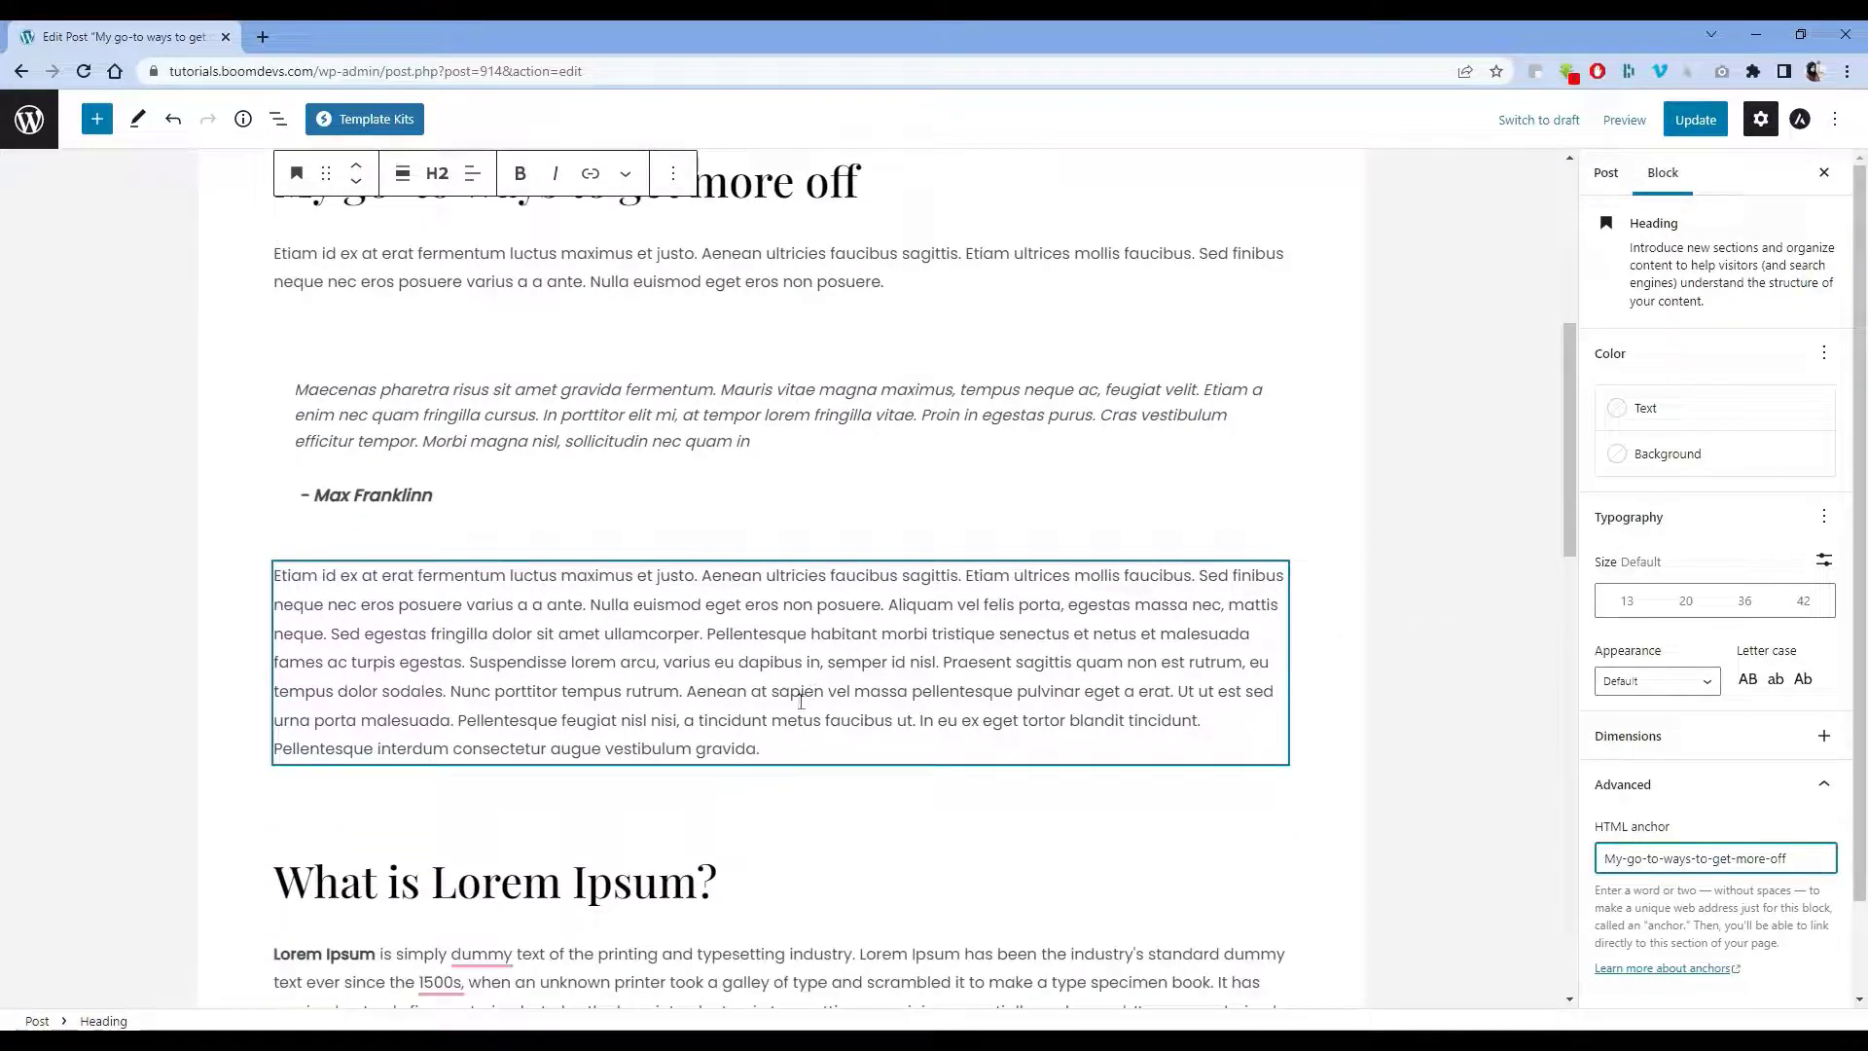
left_click(550, 887)
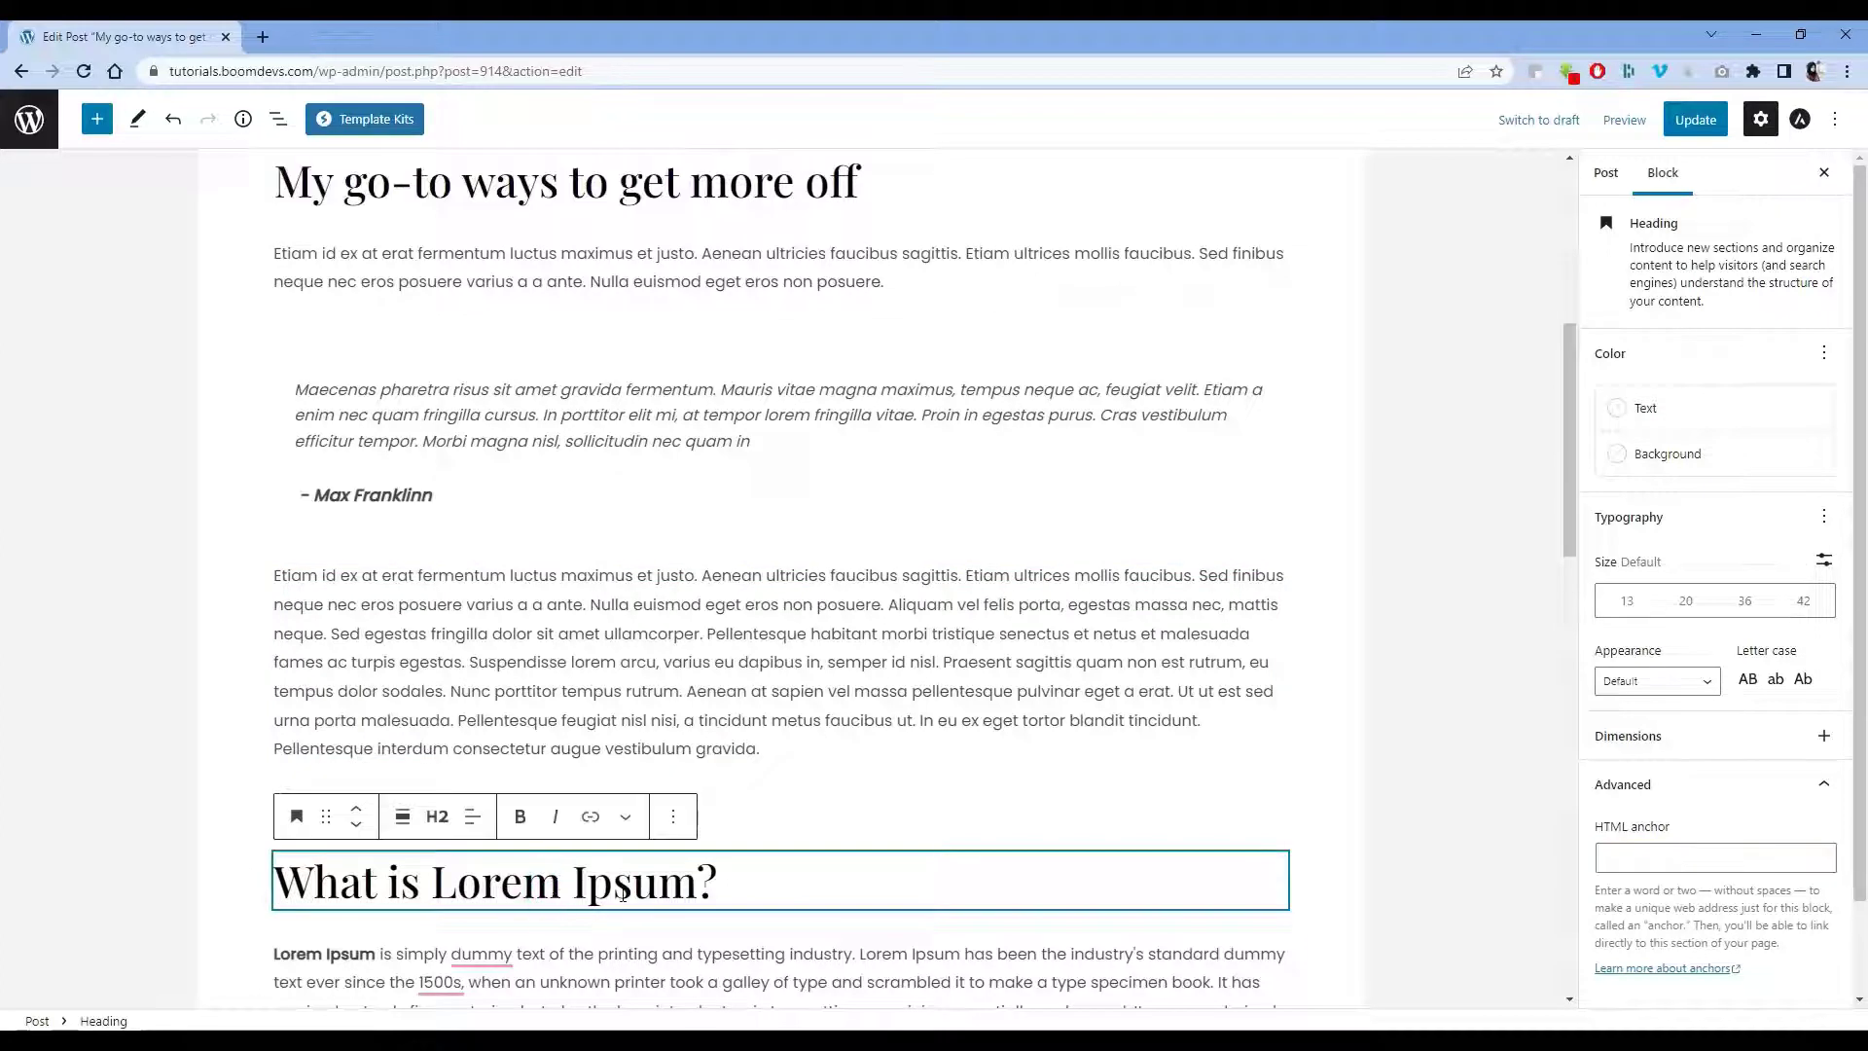
left_click_drag(716, 881, 284, 885)
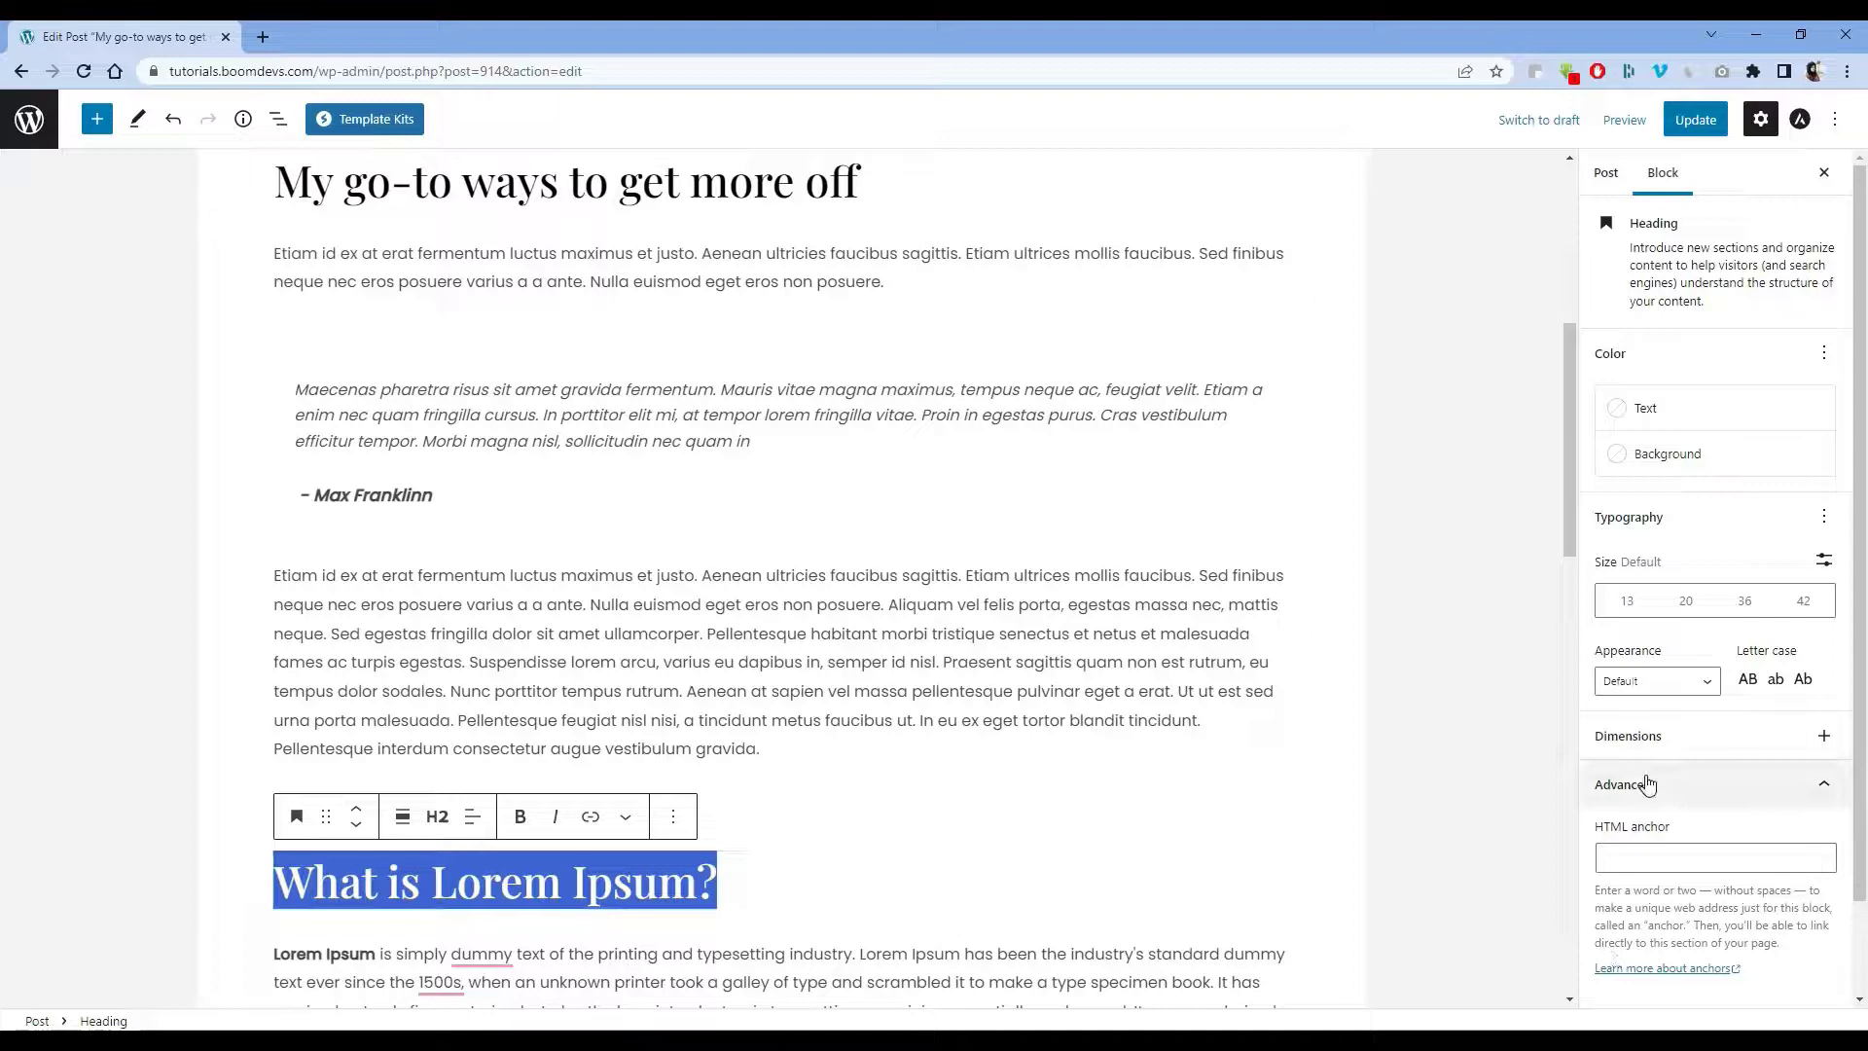
left_click(1671, 856)
type("What-is-Lorem-ipsum?")
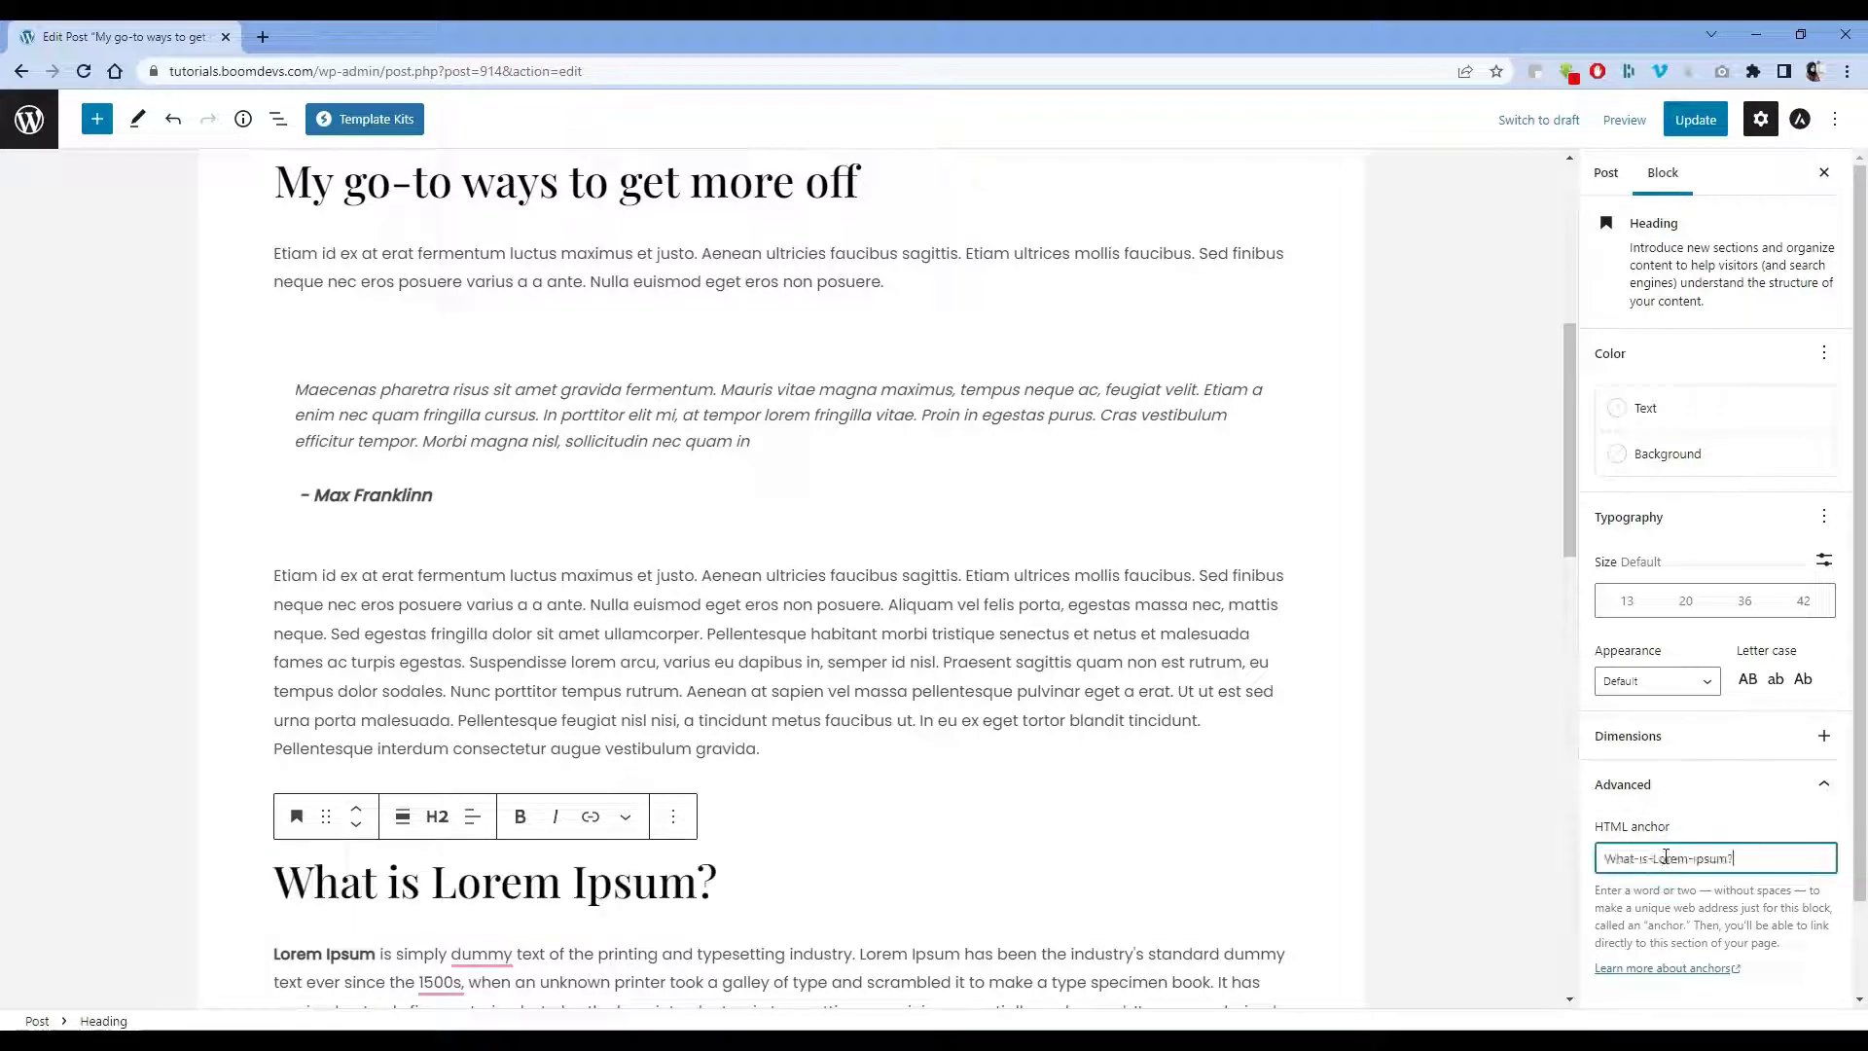
key("BackSpace")
type("I")
Give the 'Why do we use it?' heading the HTML anchor Why-do-we-use-it?
scroll(682, 725, "down", 5)
left_click(428, 678)
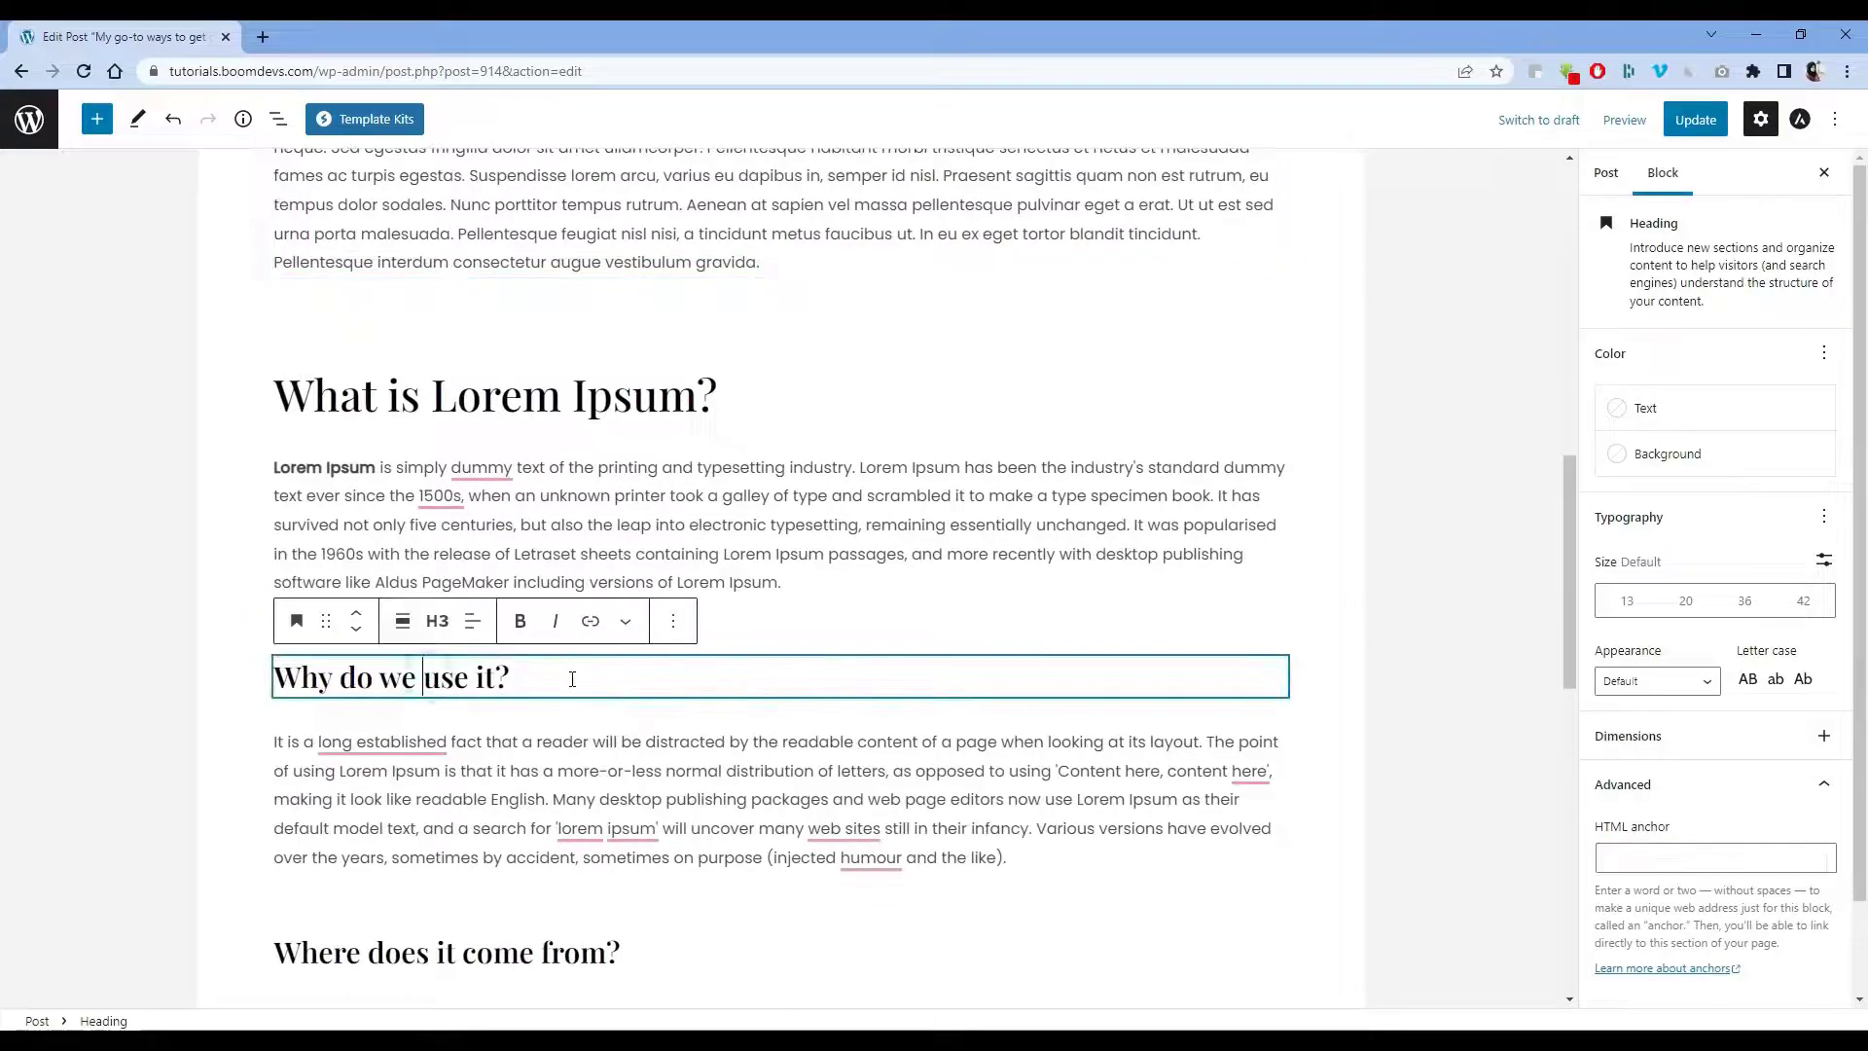
left_click_drag(574, 678, 249, 679)
key("ctrl+c")
left_click(1671, 856)
key("ctrl+v")
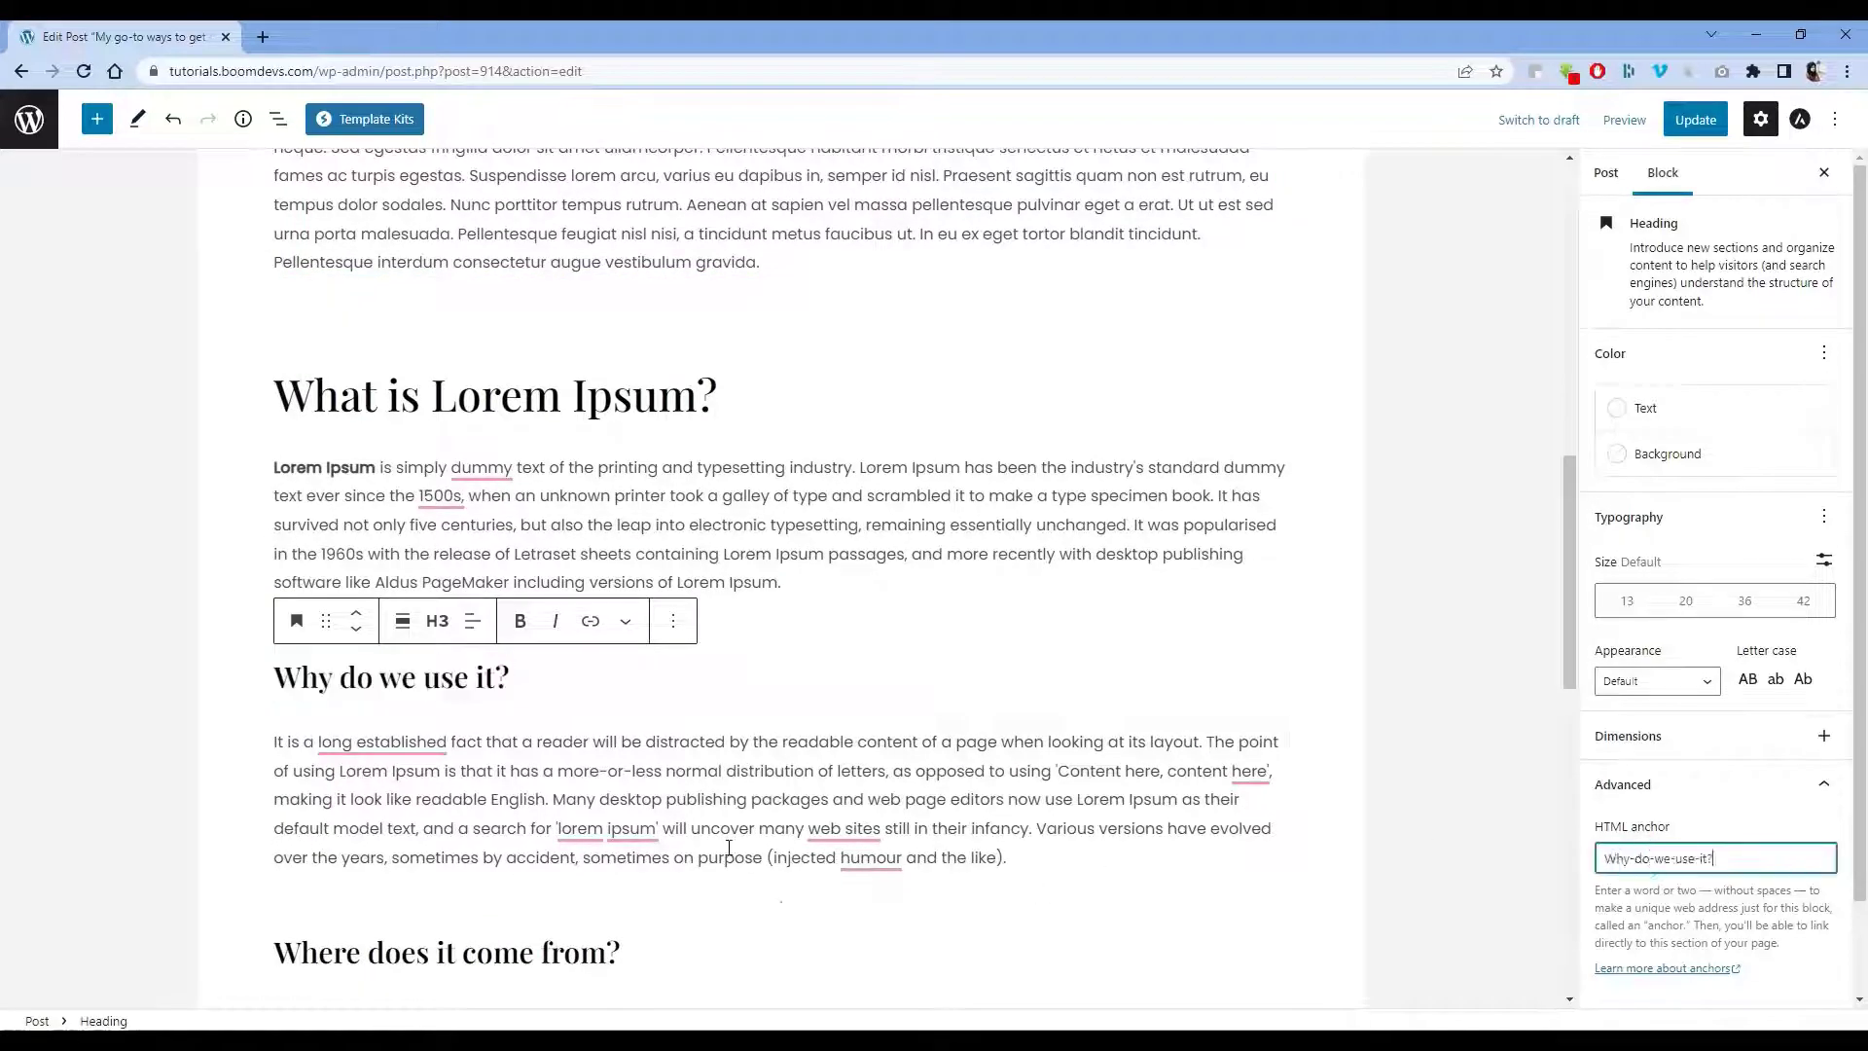
Give the 'Where does it come from?' heading an HTML anchor matching its text.
scroll(435, 757, "down", 2)
left_click(435, 757)
left_click_drag(643, 758, 255, 758)
key("ctrl+c")
left_click(1671, 857)
key("ctrl+v")
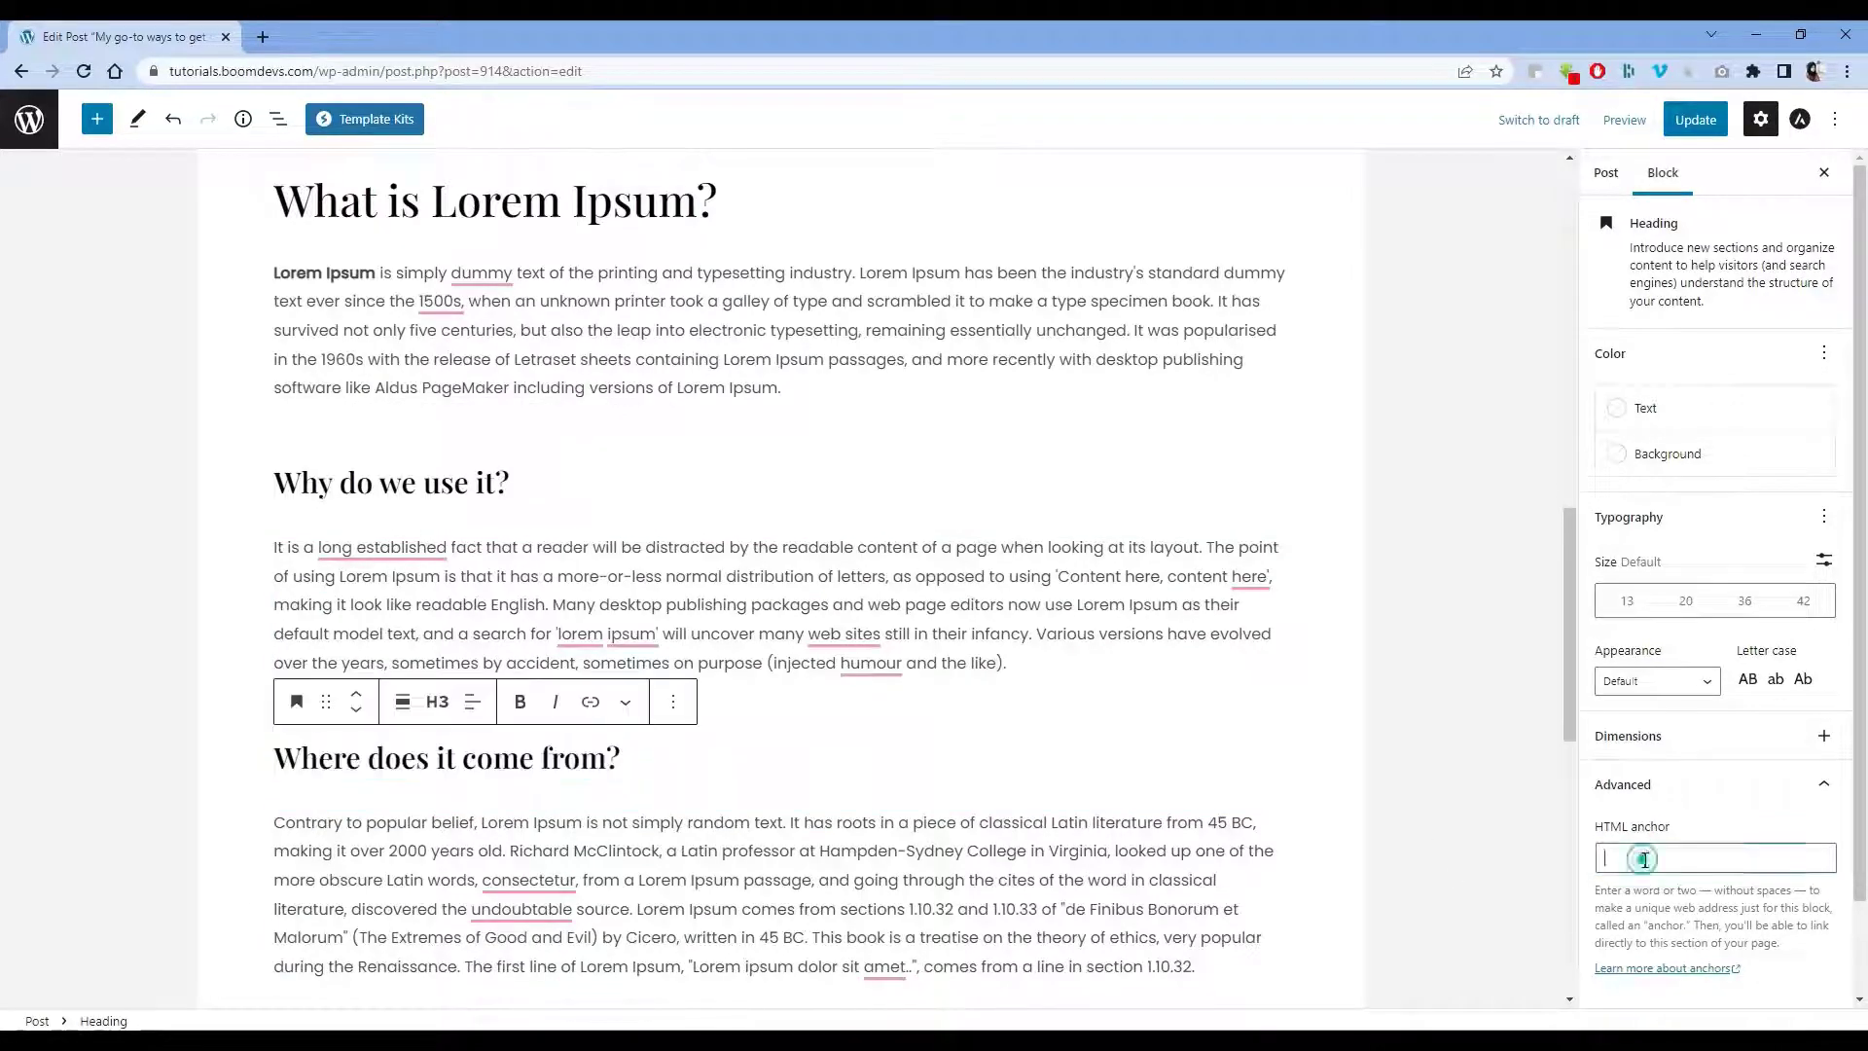
Give the 'Where can I get some?' heading the HTML anchor Where-can-I-get-some?
scroll(1393, 854, "down", 3)
left_click(435, 634)
left_click_drag(740, 634, 255, 634)
key("ctrl+c")
left_click(1722, 856)
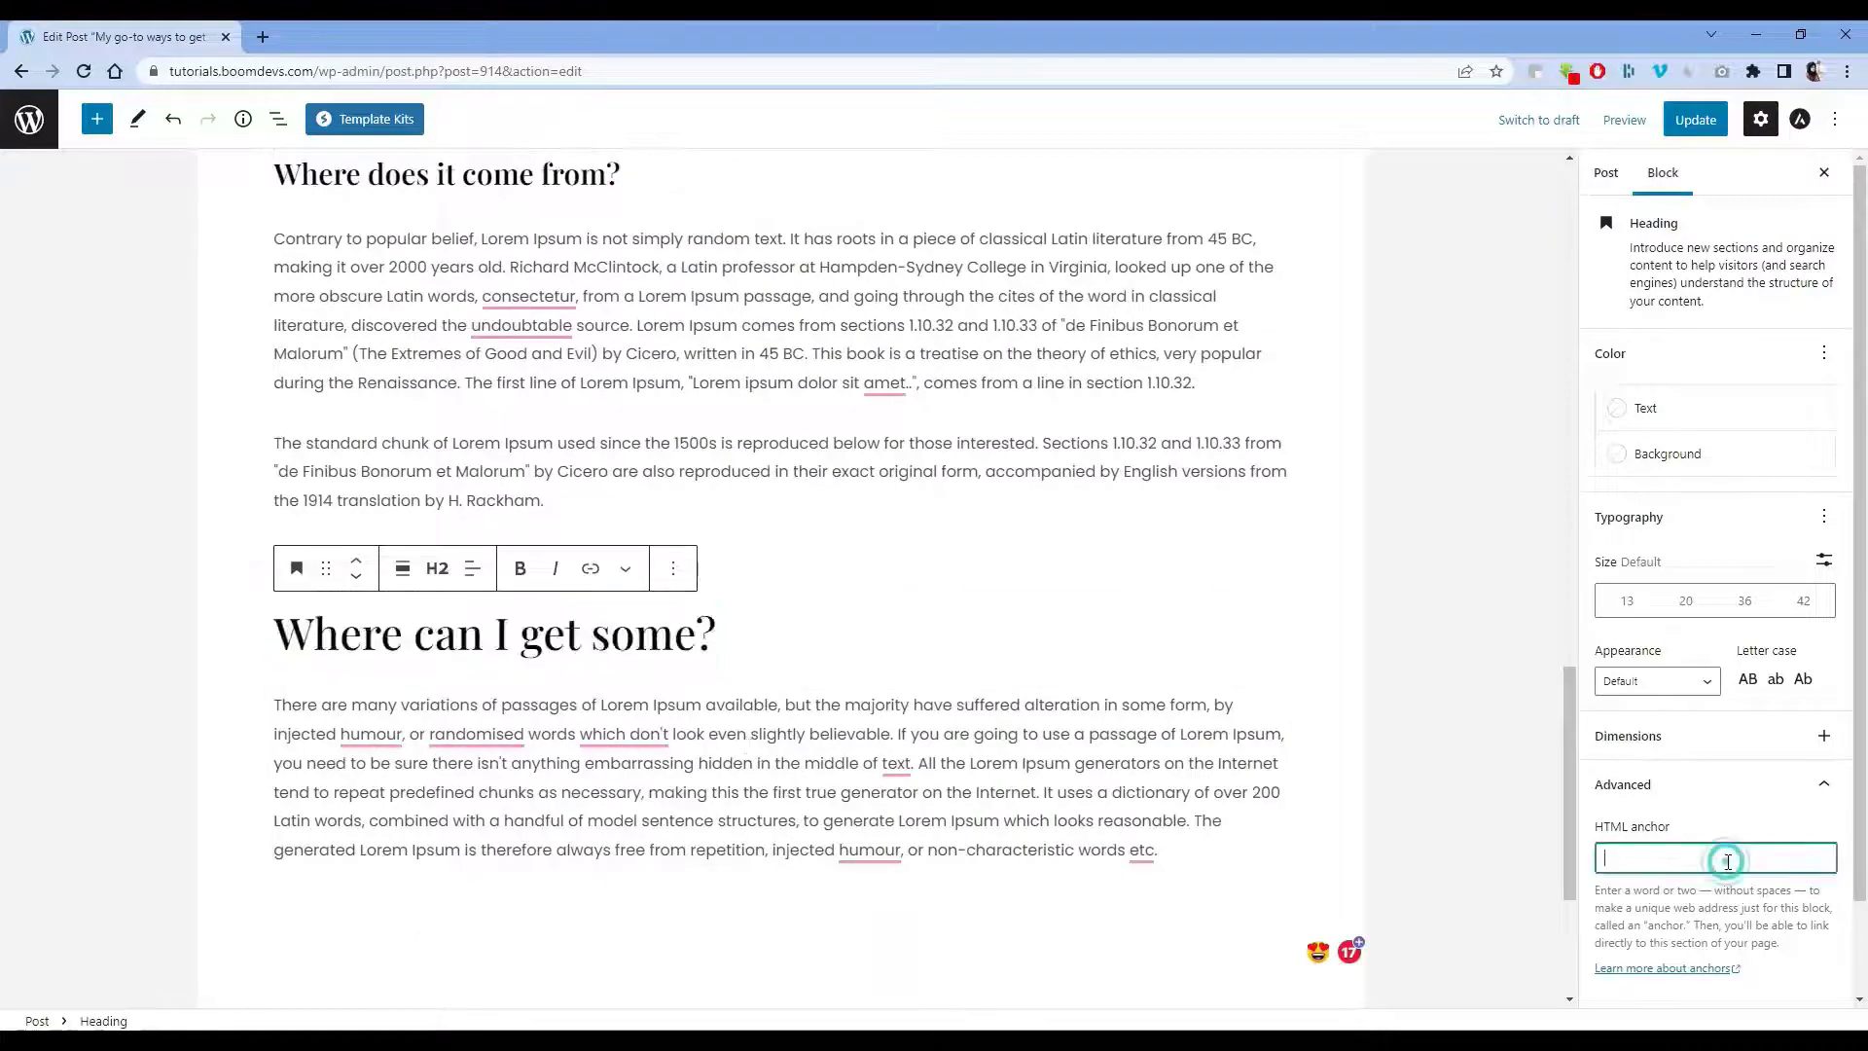
key("ctrl+v")
scroll(1450, 879, "up", 10)
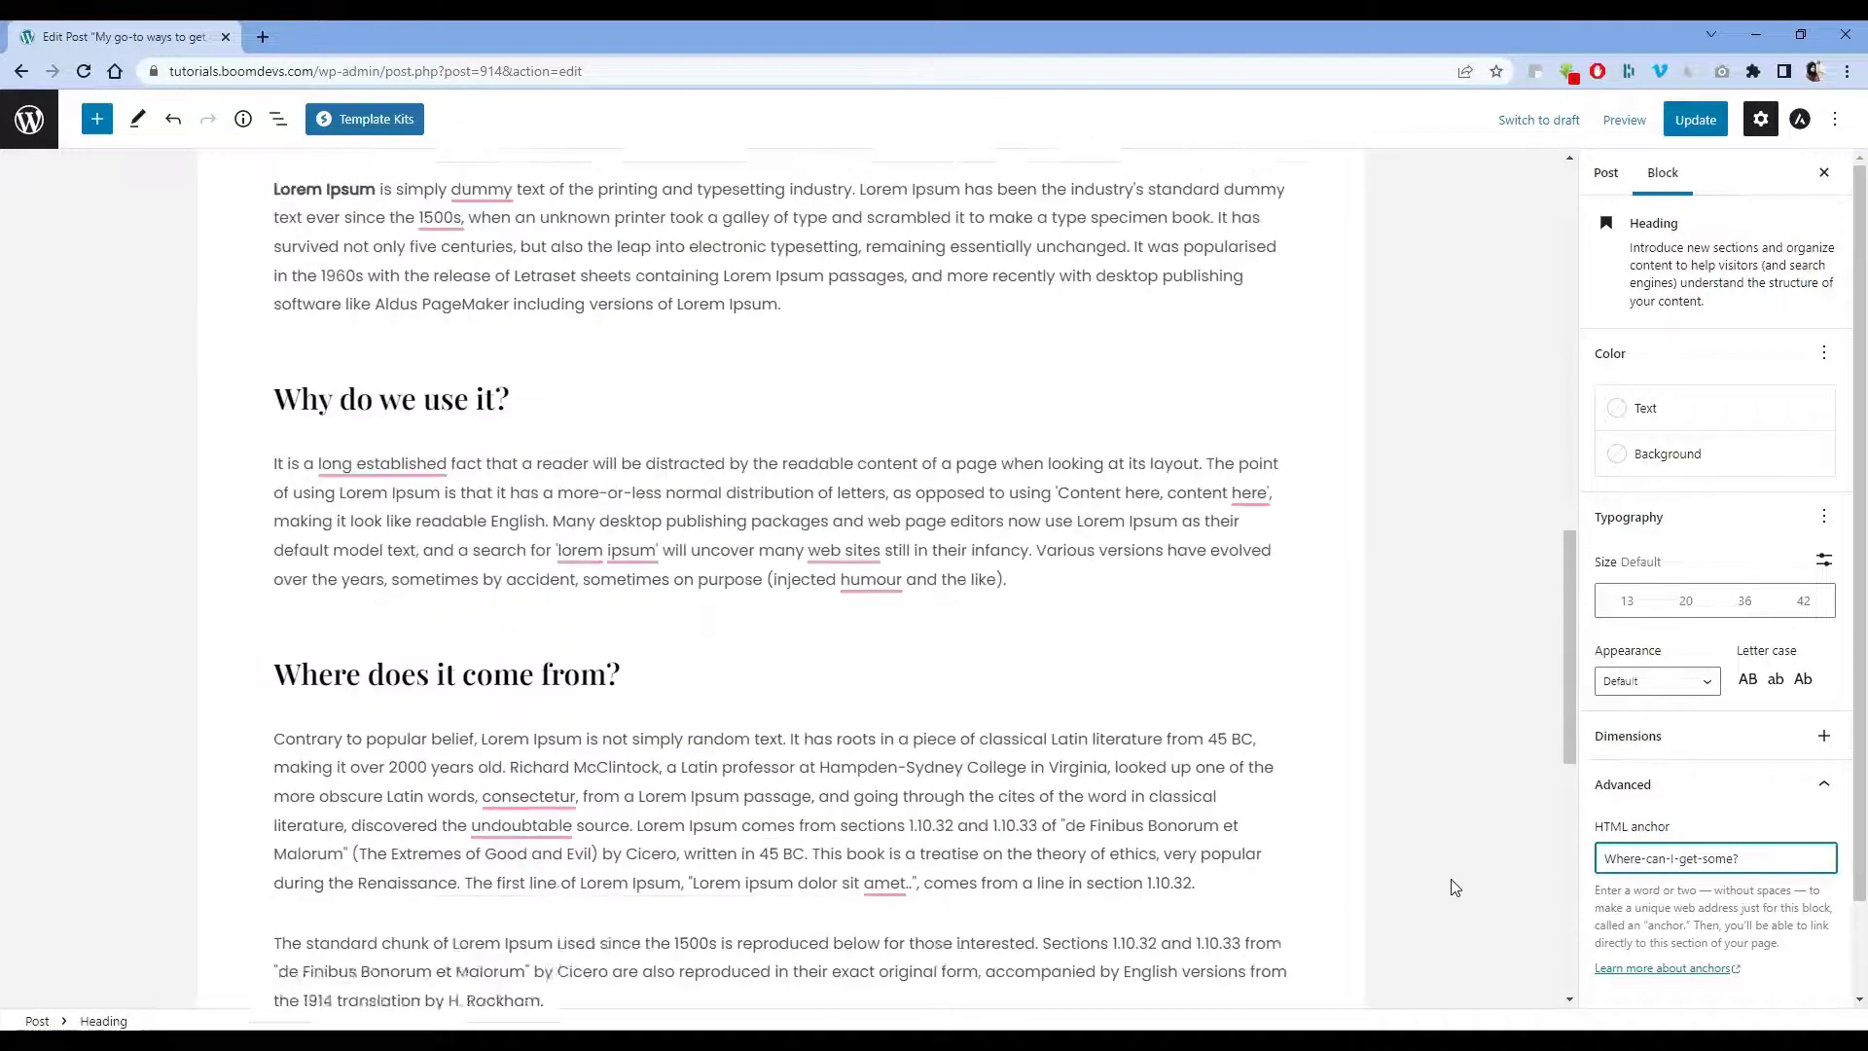
Add a new paragraph below the intro paragraph reading 'Table Of Contents'.
scroll(450, 771, "up", 10)
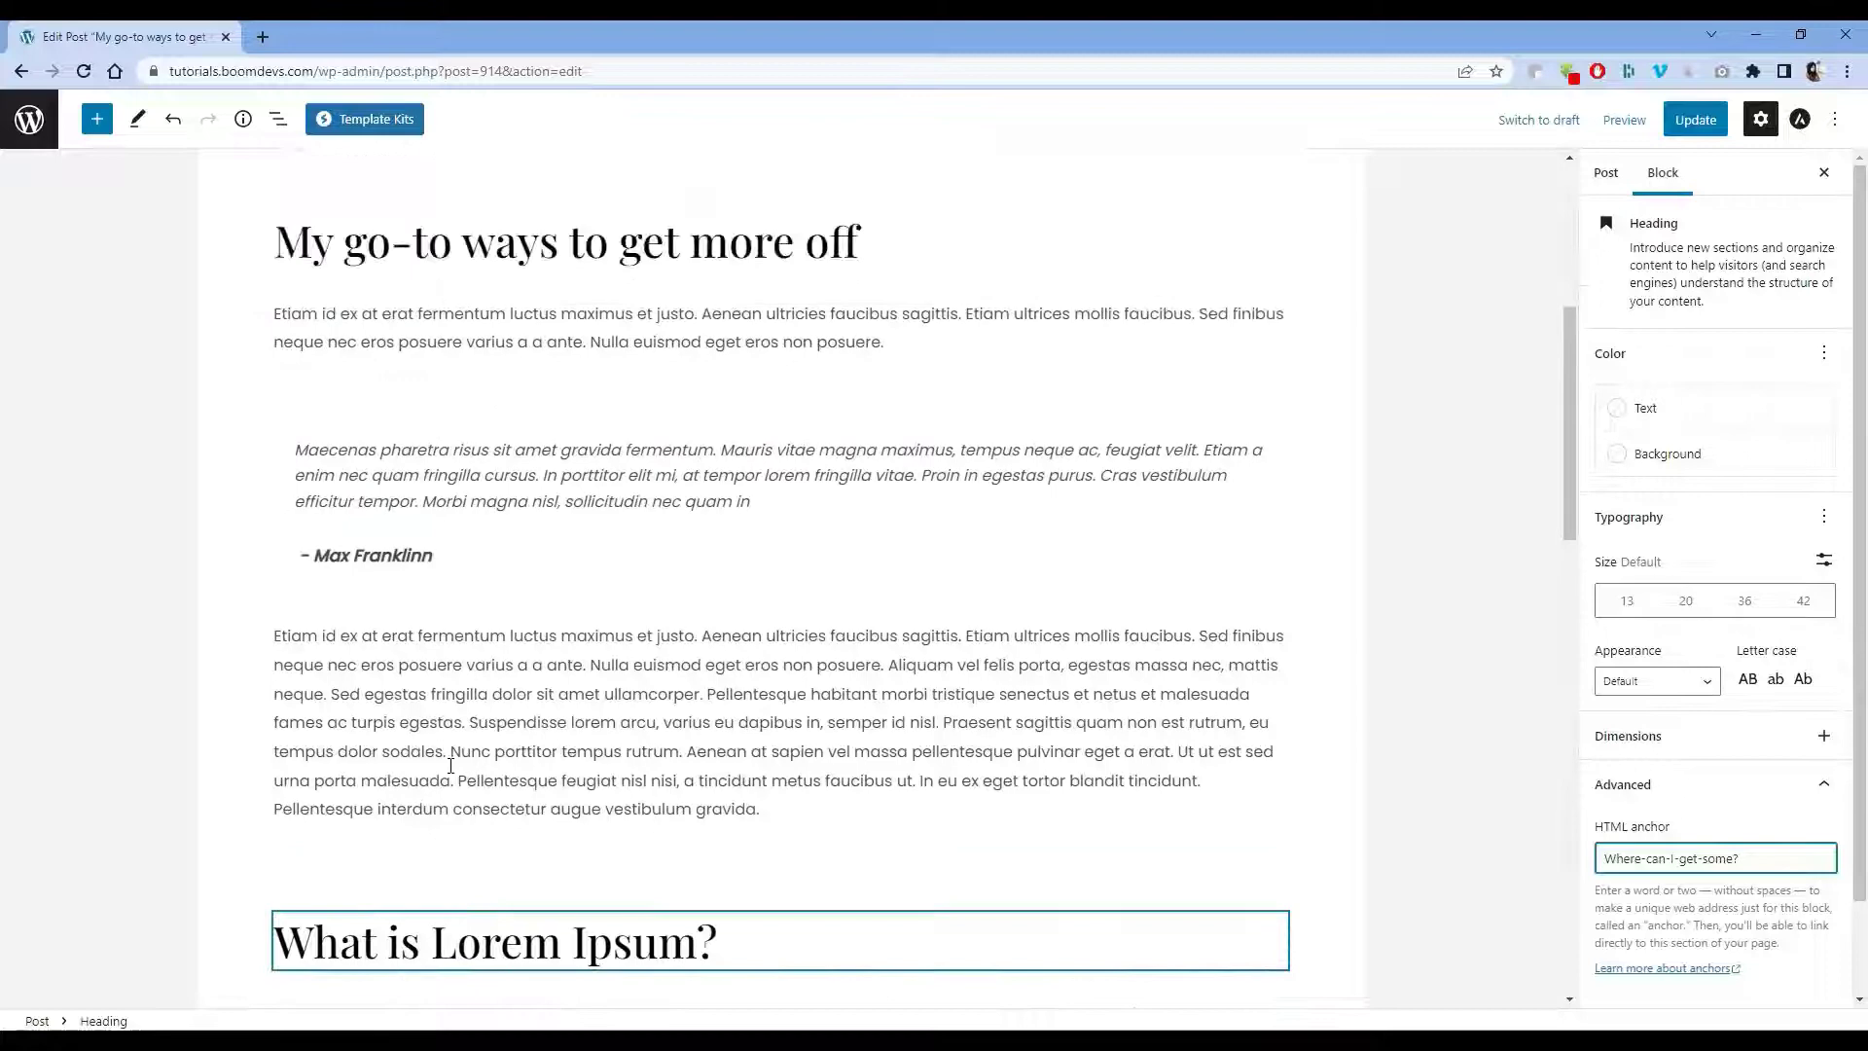
left_click(843, 639)
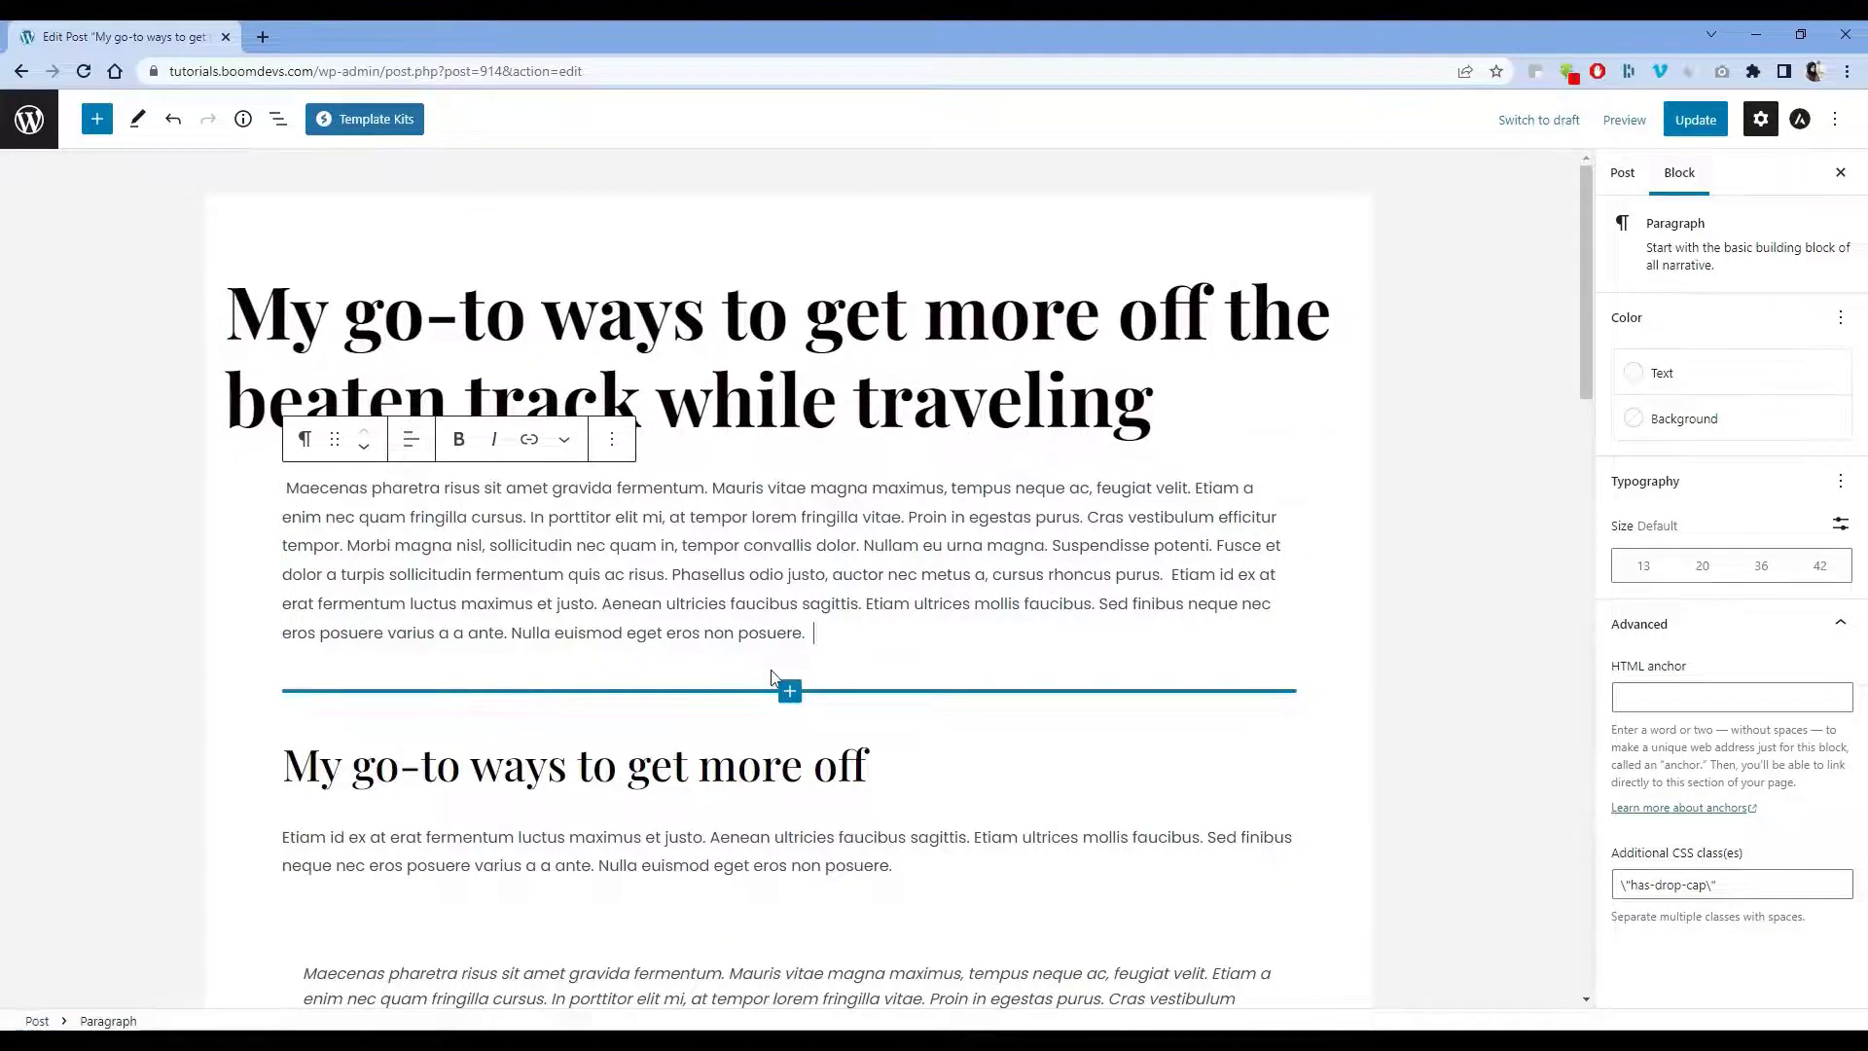
key("Return")
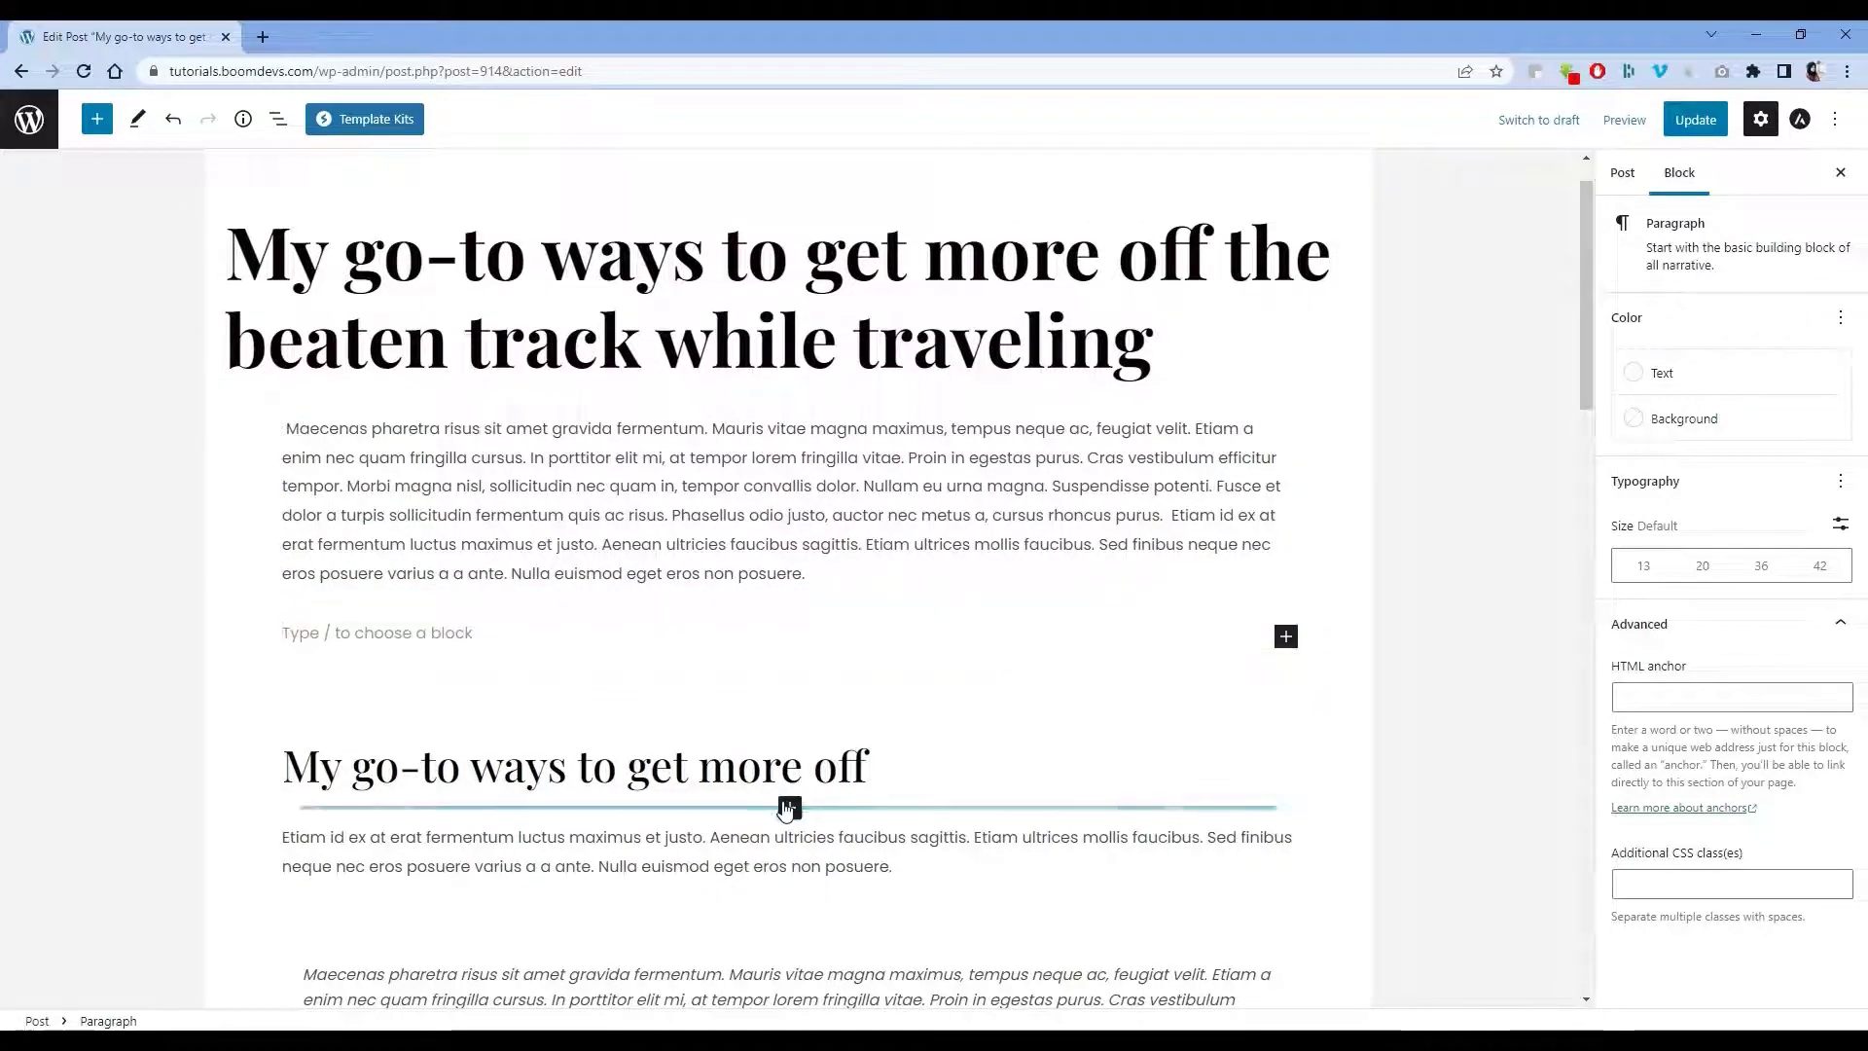
scroll(788, 804, "down", 5)
scroll(854, 837, "down", 14)
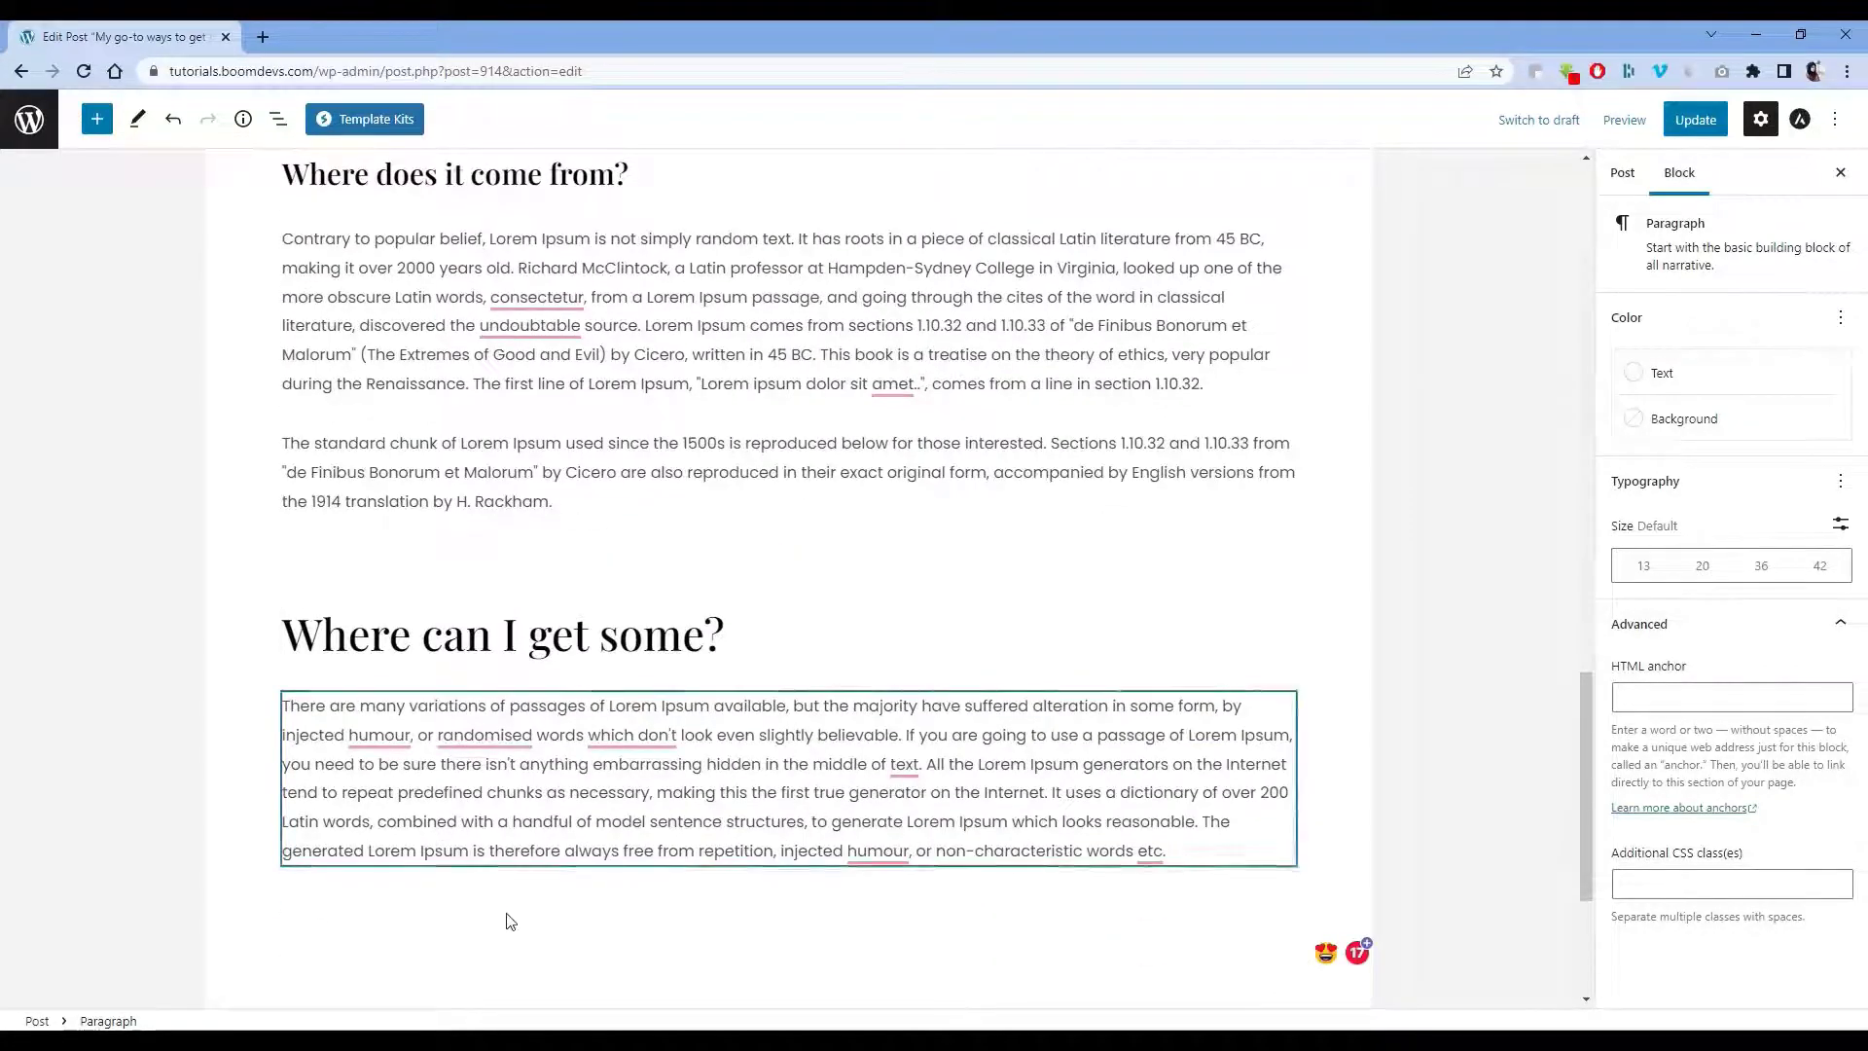
scroll(762, 937, "up", 5)
scroll(762, 936, "up", 20)
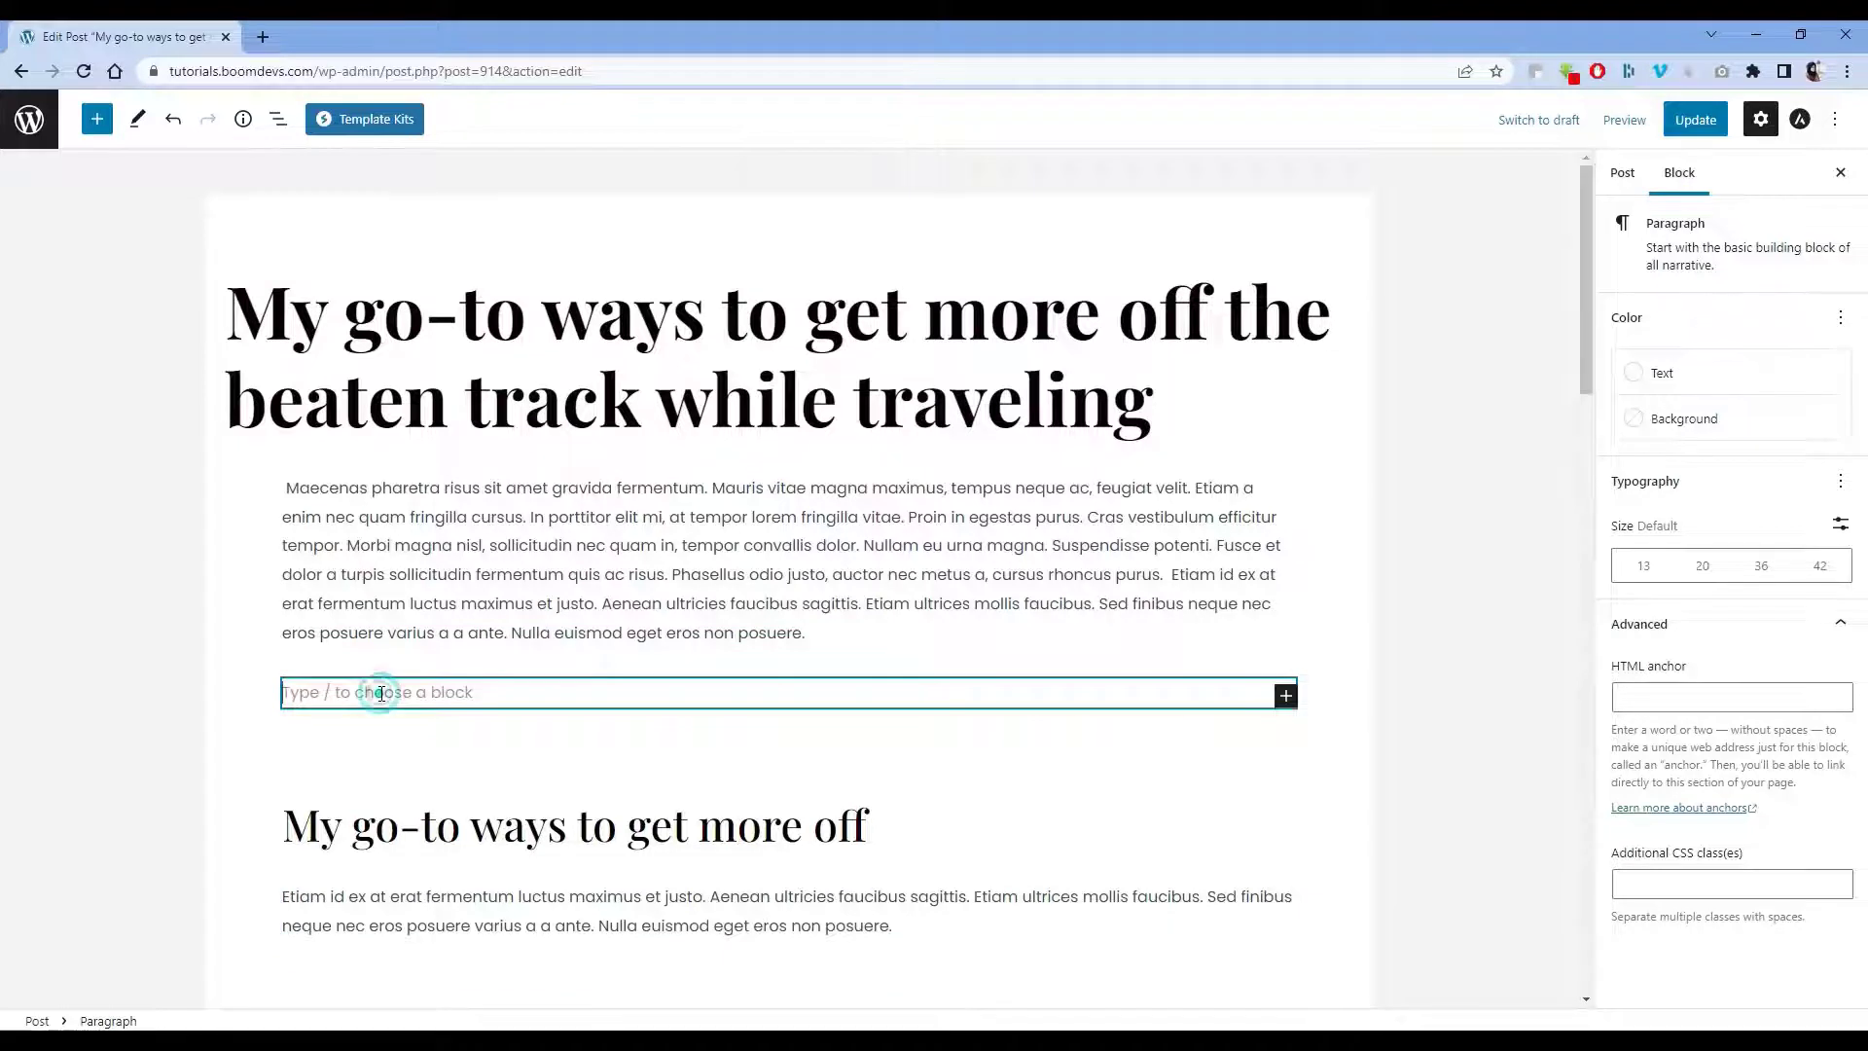
type("Table Of C")
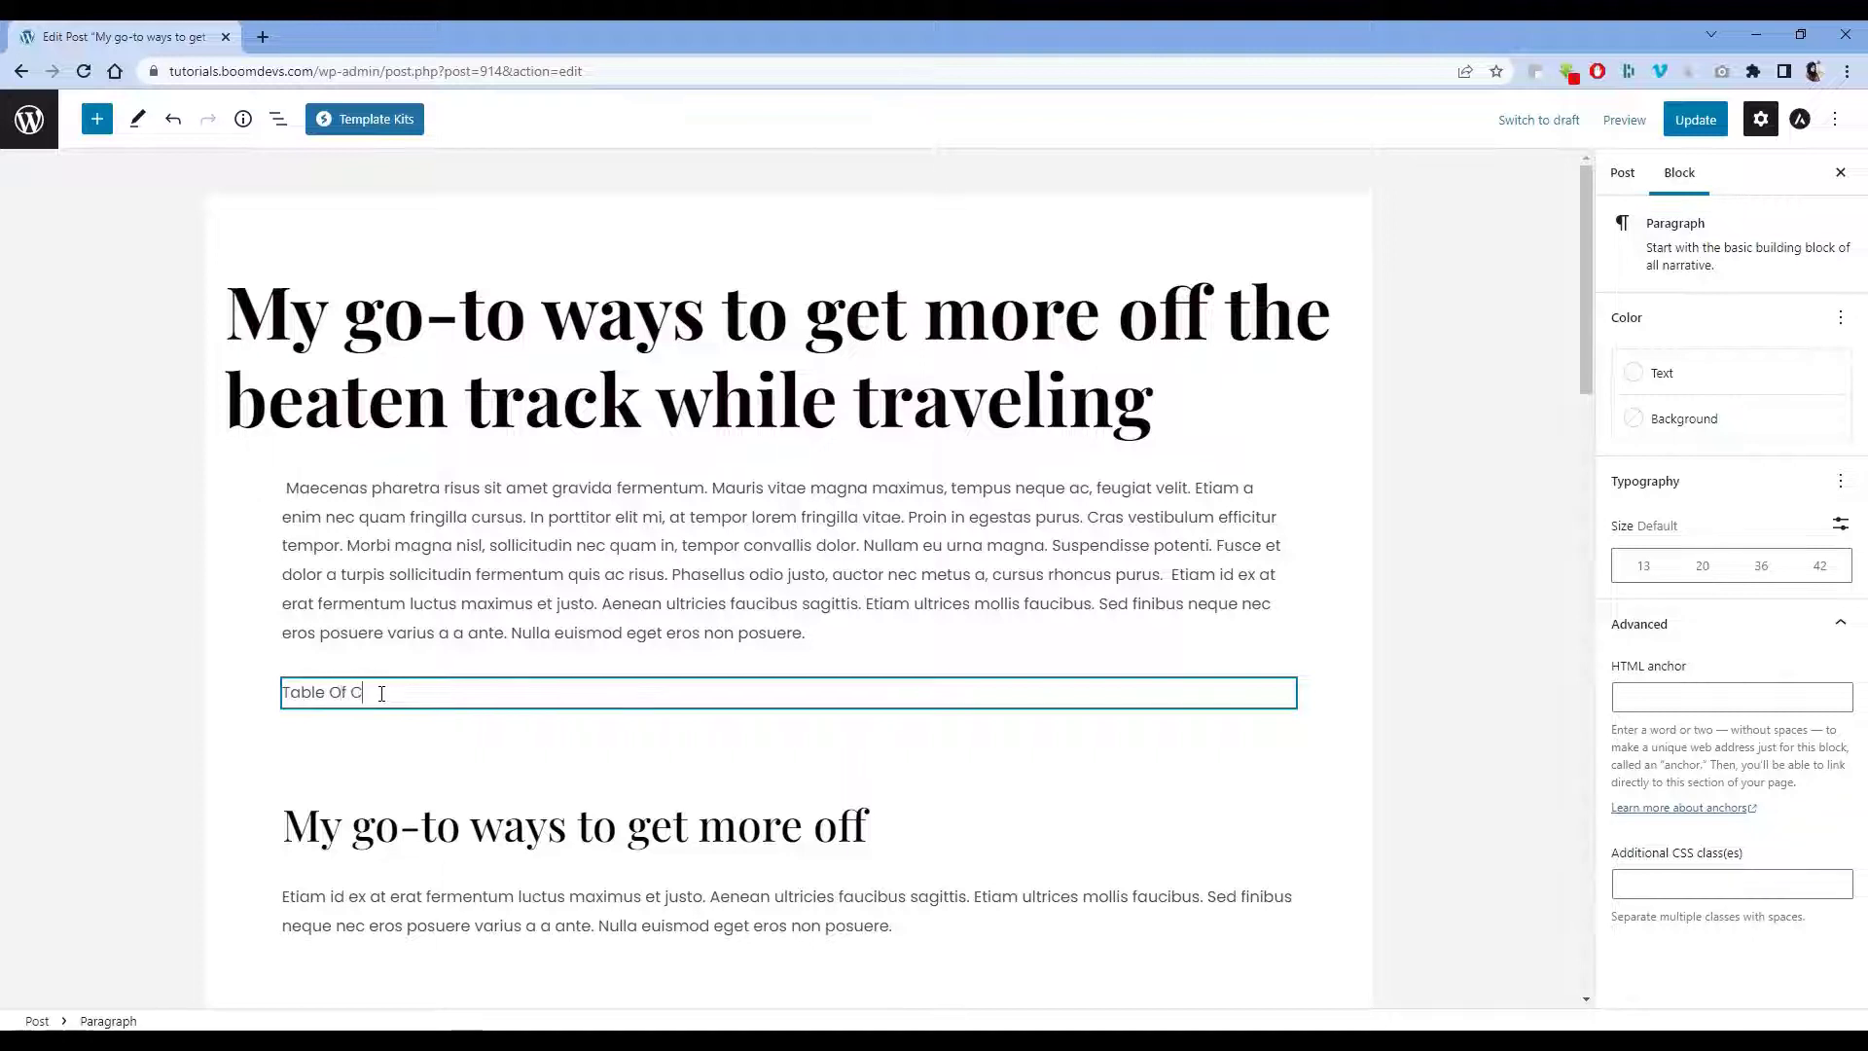
type("ontents")
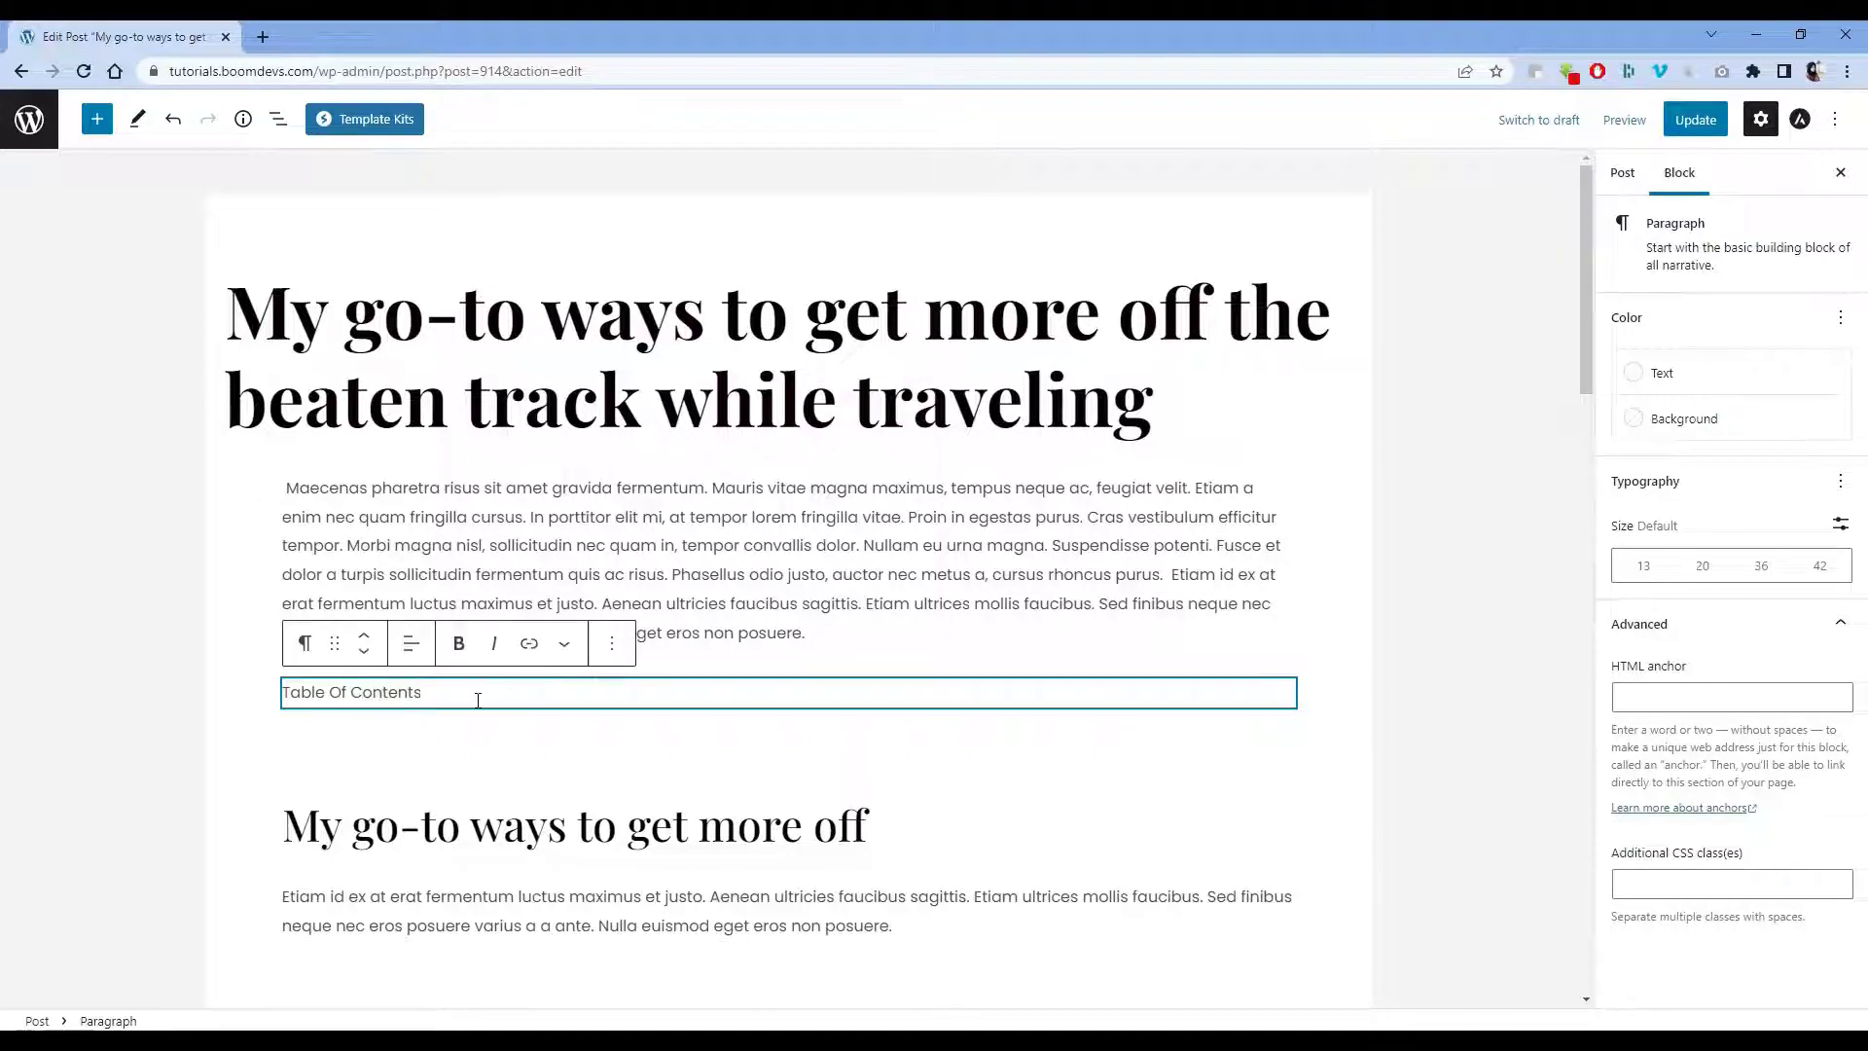
Add a bulleted list with 'My go-to ways to get more off' and 'What is Lorem Ipsum?' items.
left_click(97, 119)
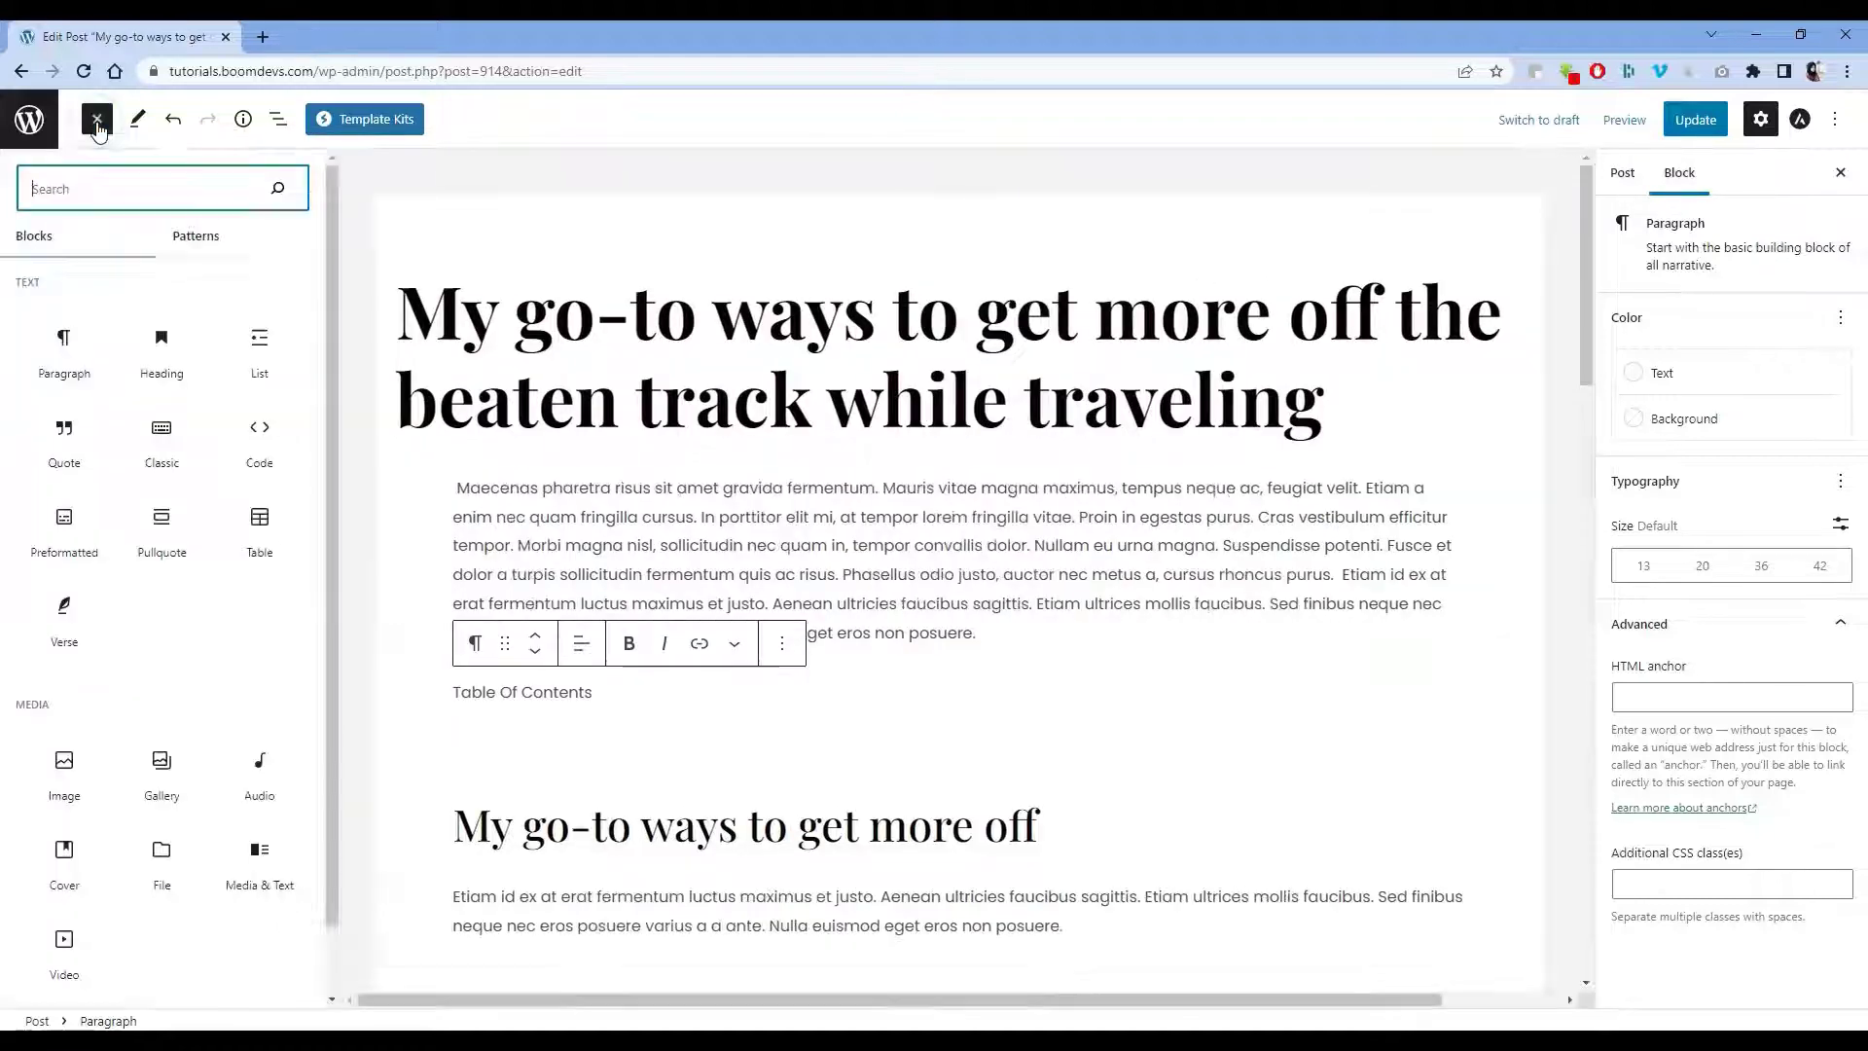
left_click(260, 346)
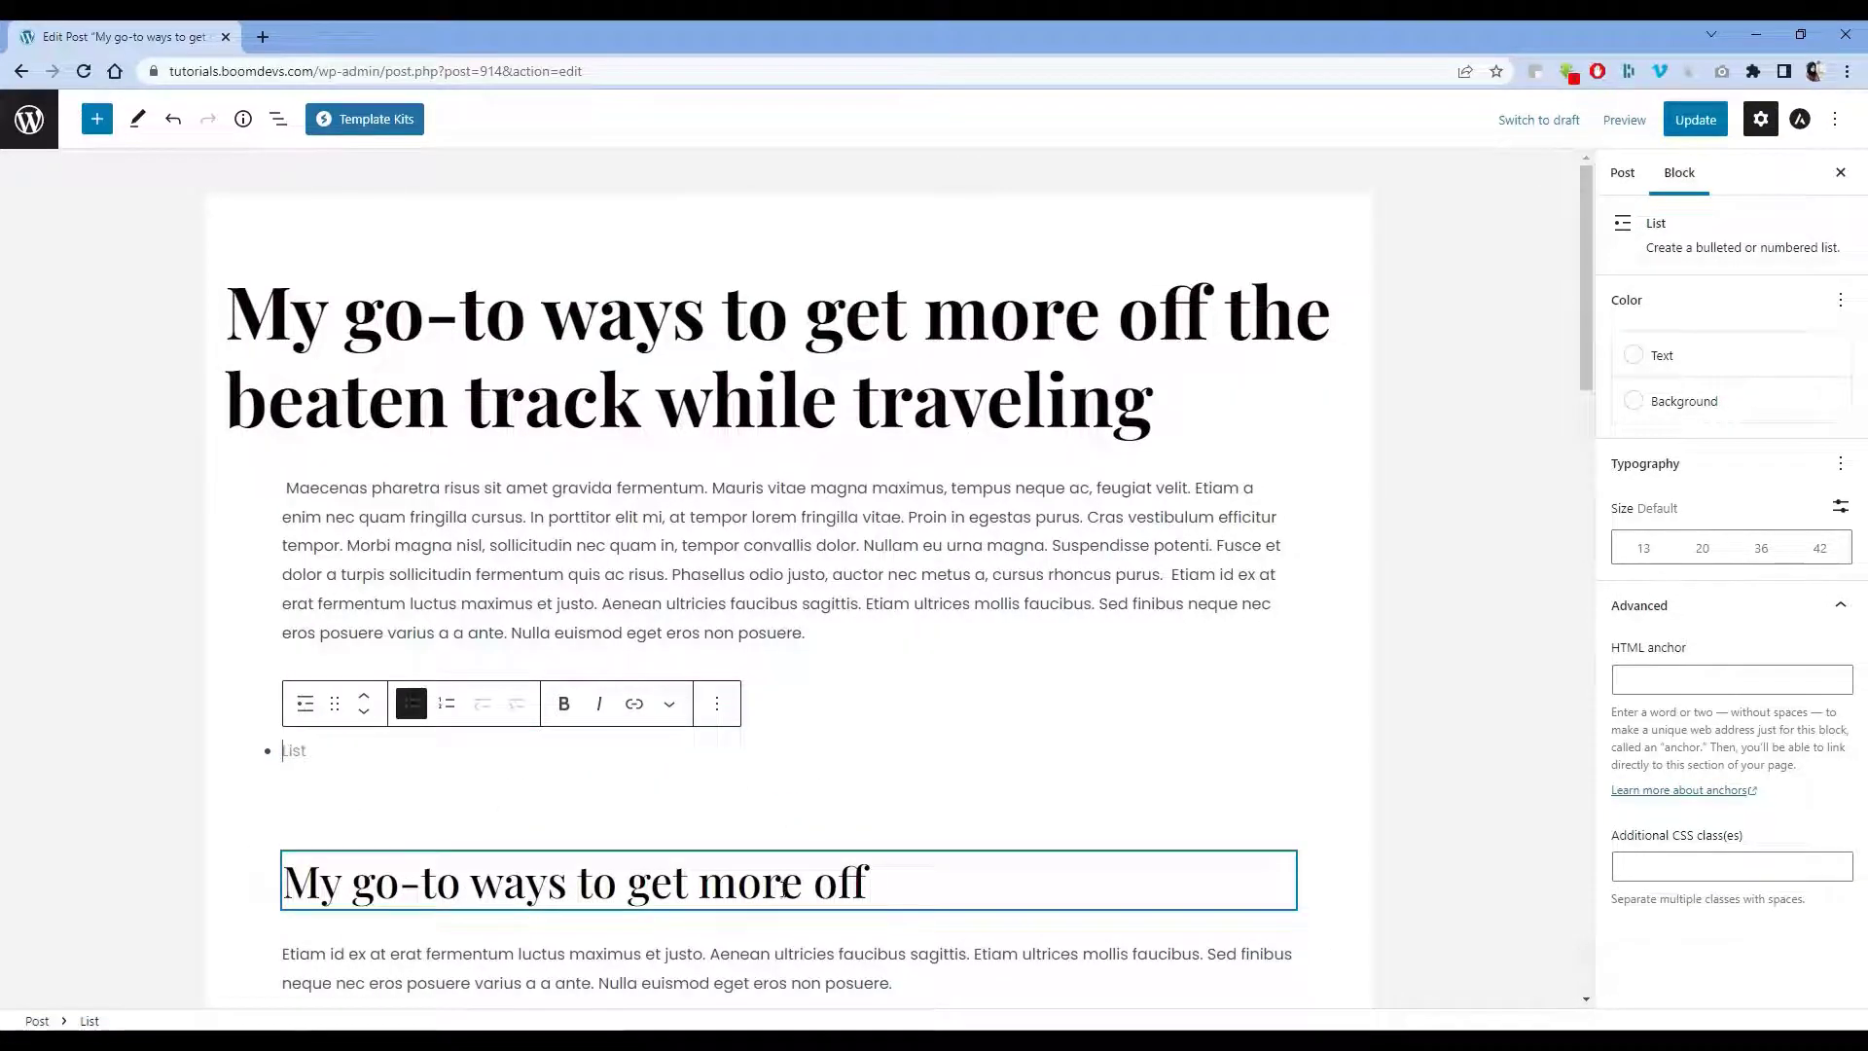
left_click_drag(908, 894, 279, 866)
key("ctrl+c")
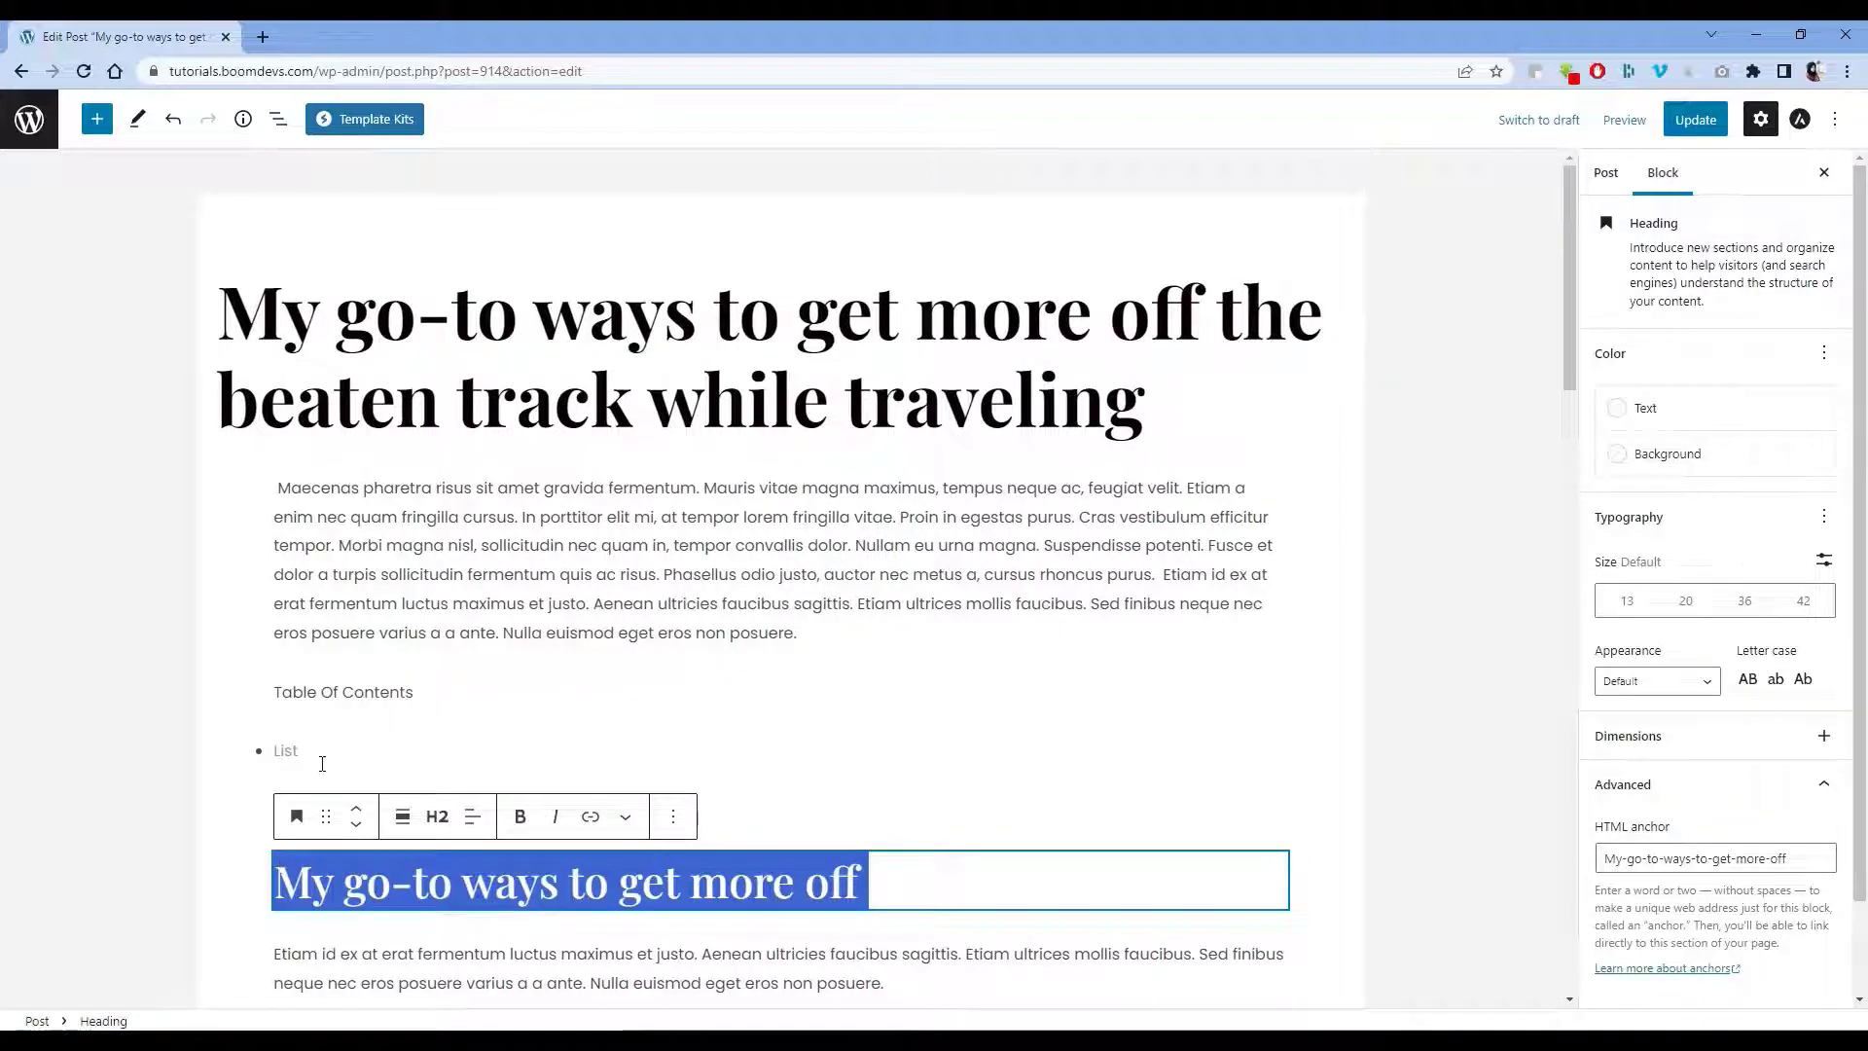
left_click(325, 746)
key("ctrl+v")
left_click(302, 784)
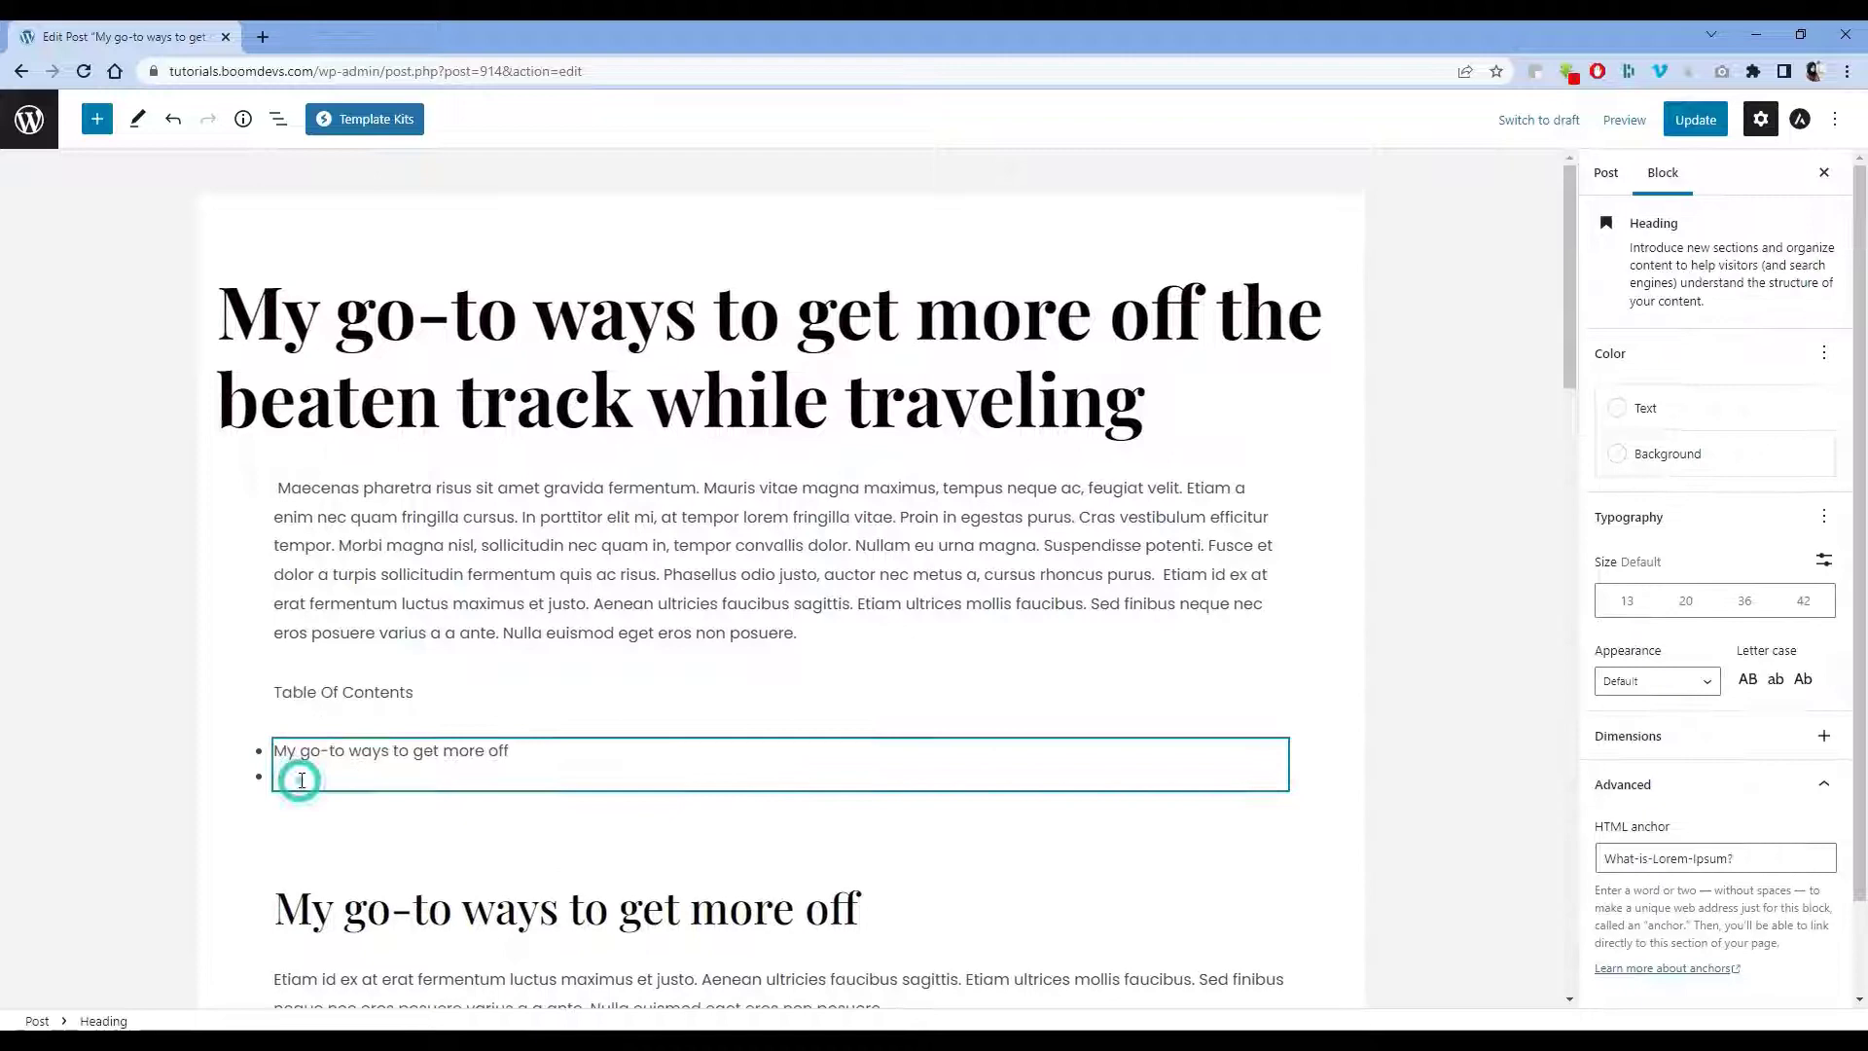
type("What is Lorem Ipsum?")
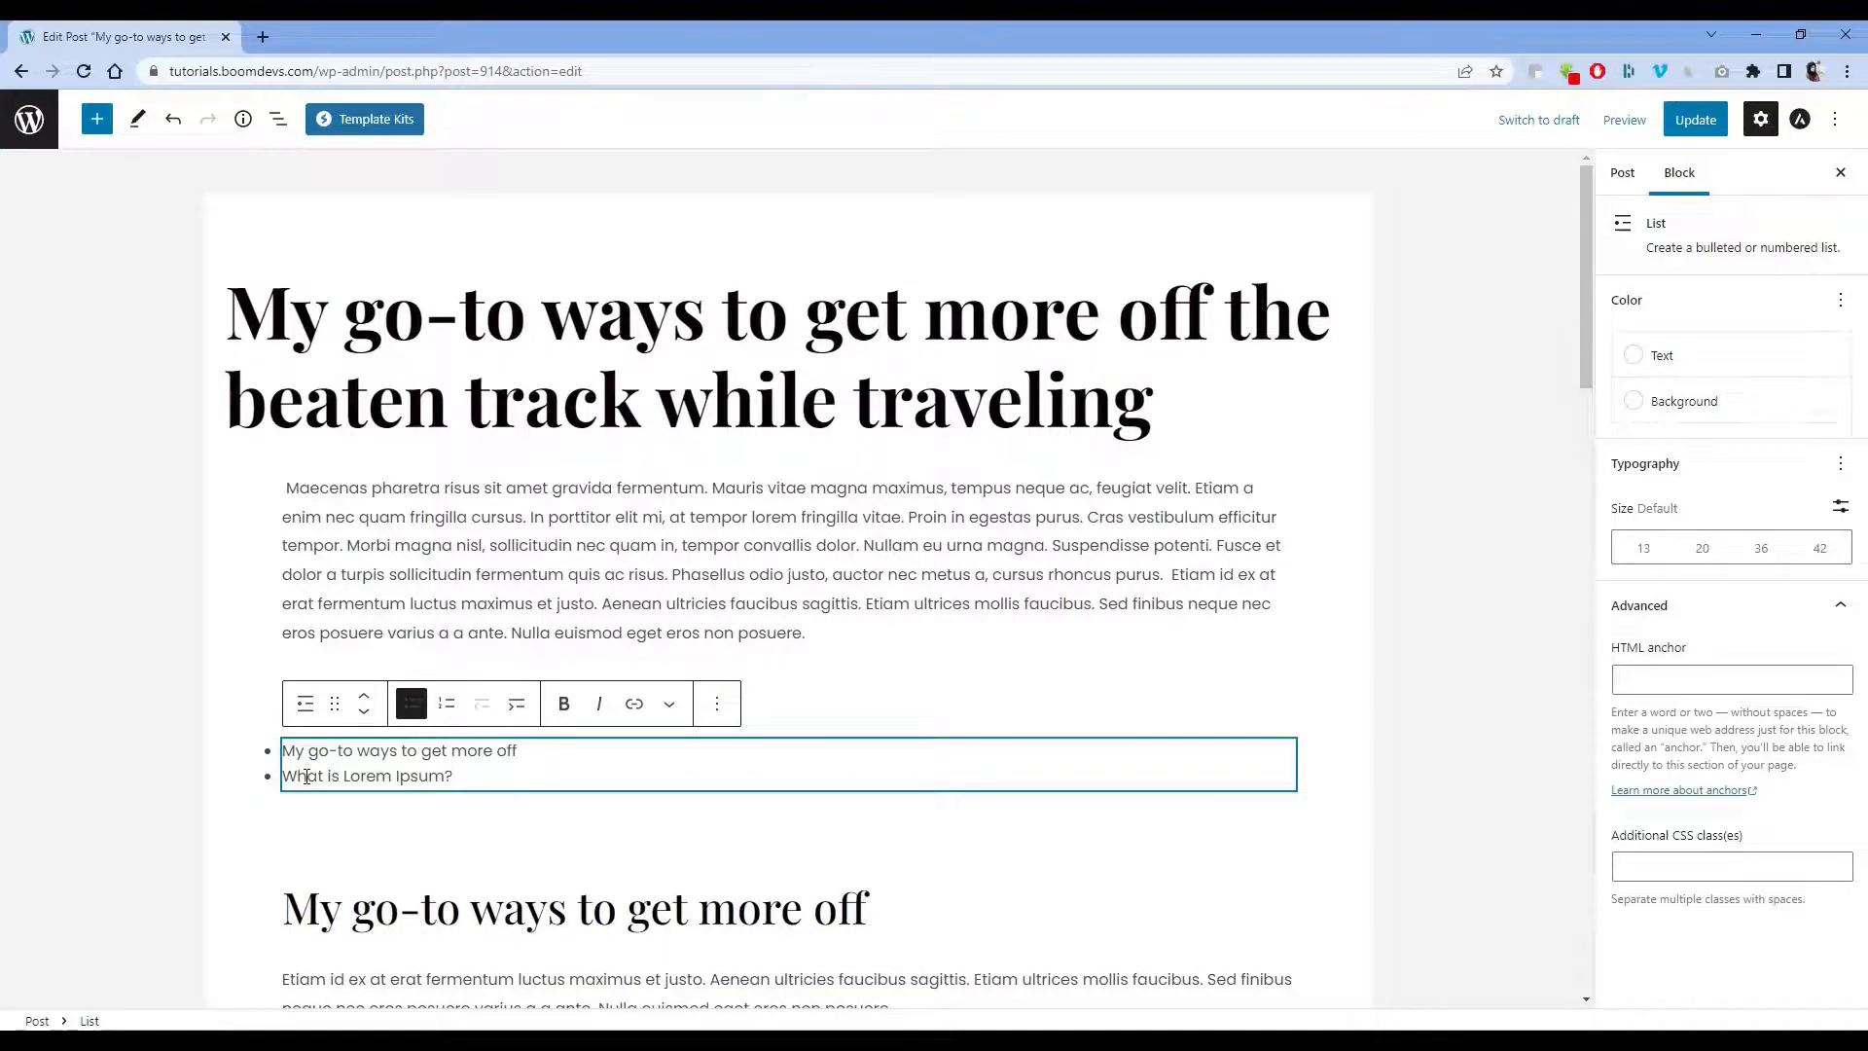
key("Return")
Add 'Why do we use it?' as an indented sub-item under 'What is Lorem Ipsum?'.
scroll(533, 859, "down", 4)
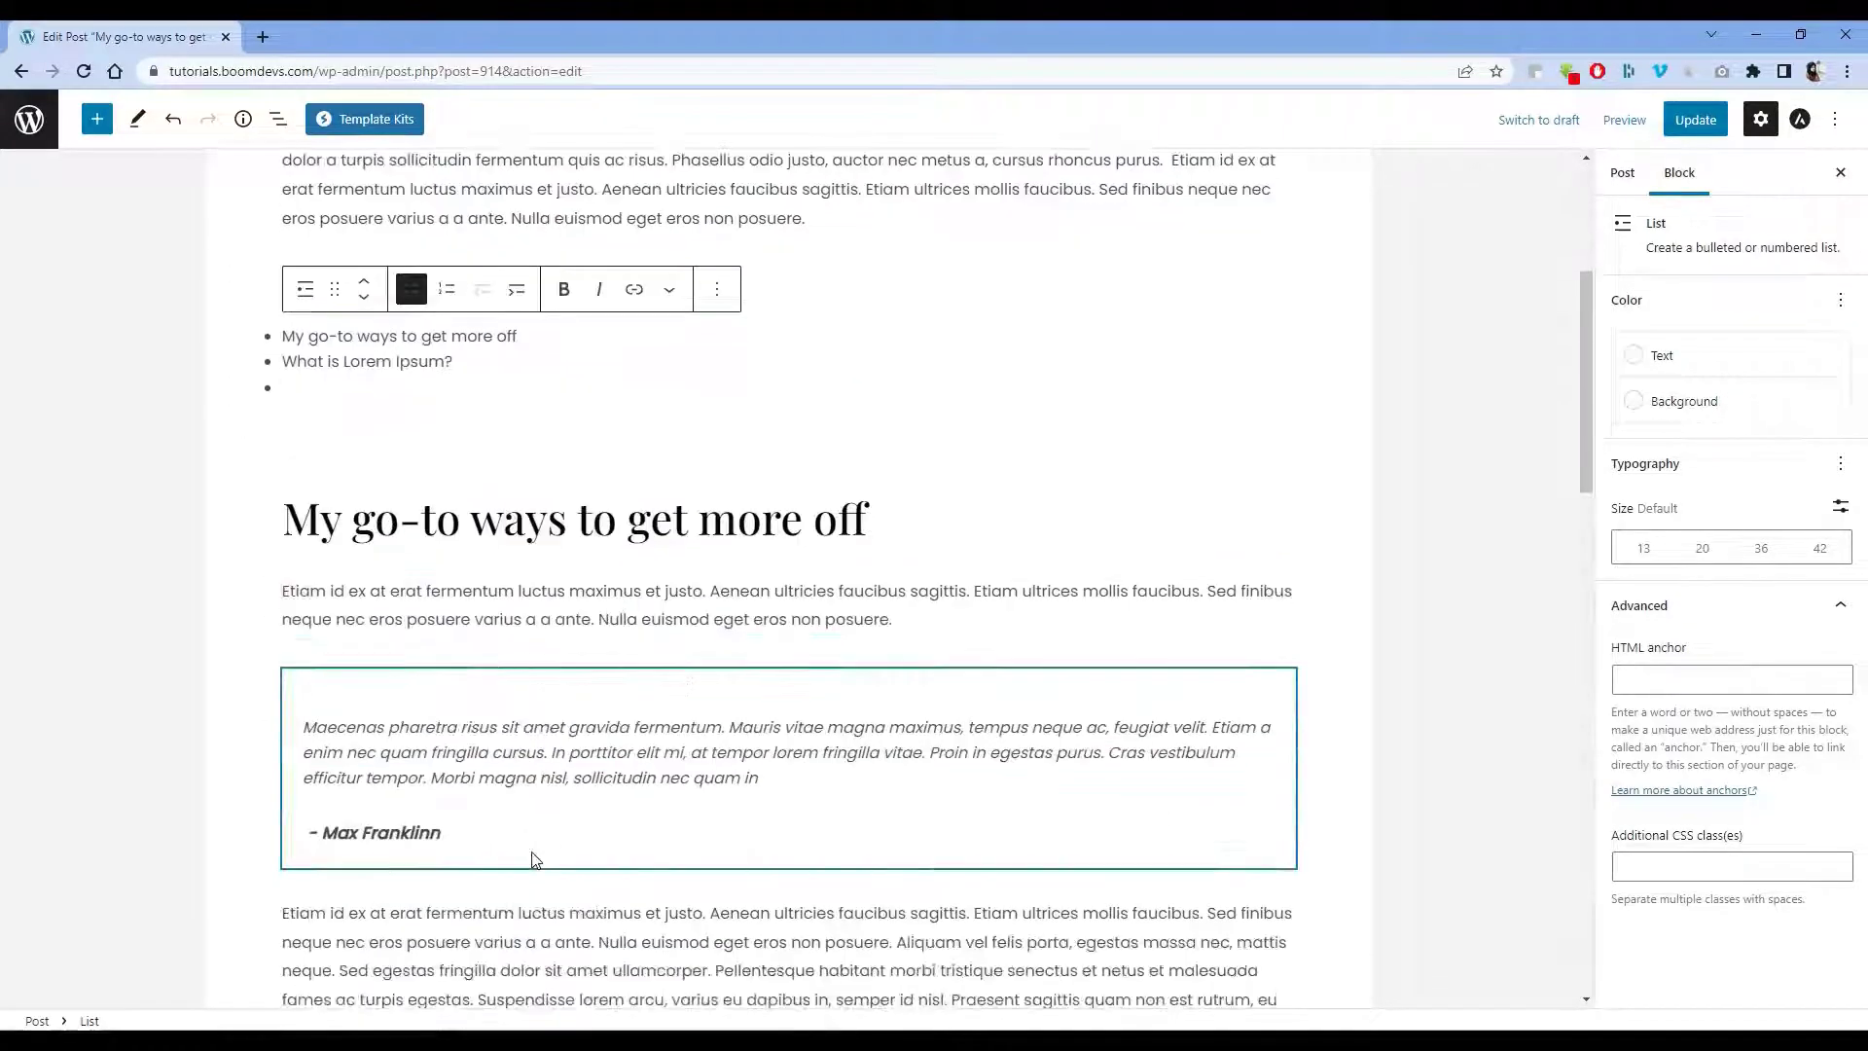
scroll(534, 860, "down", 8)
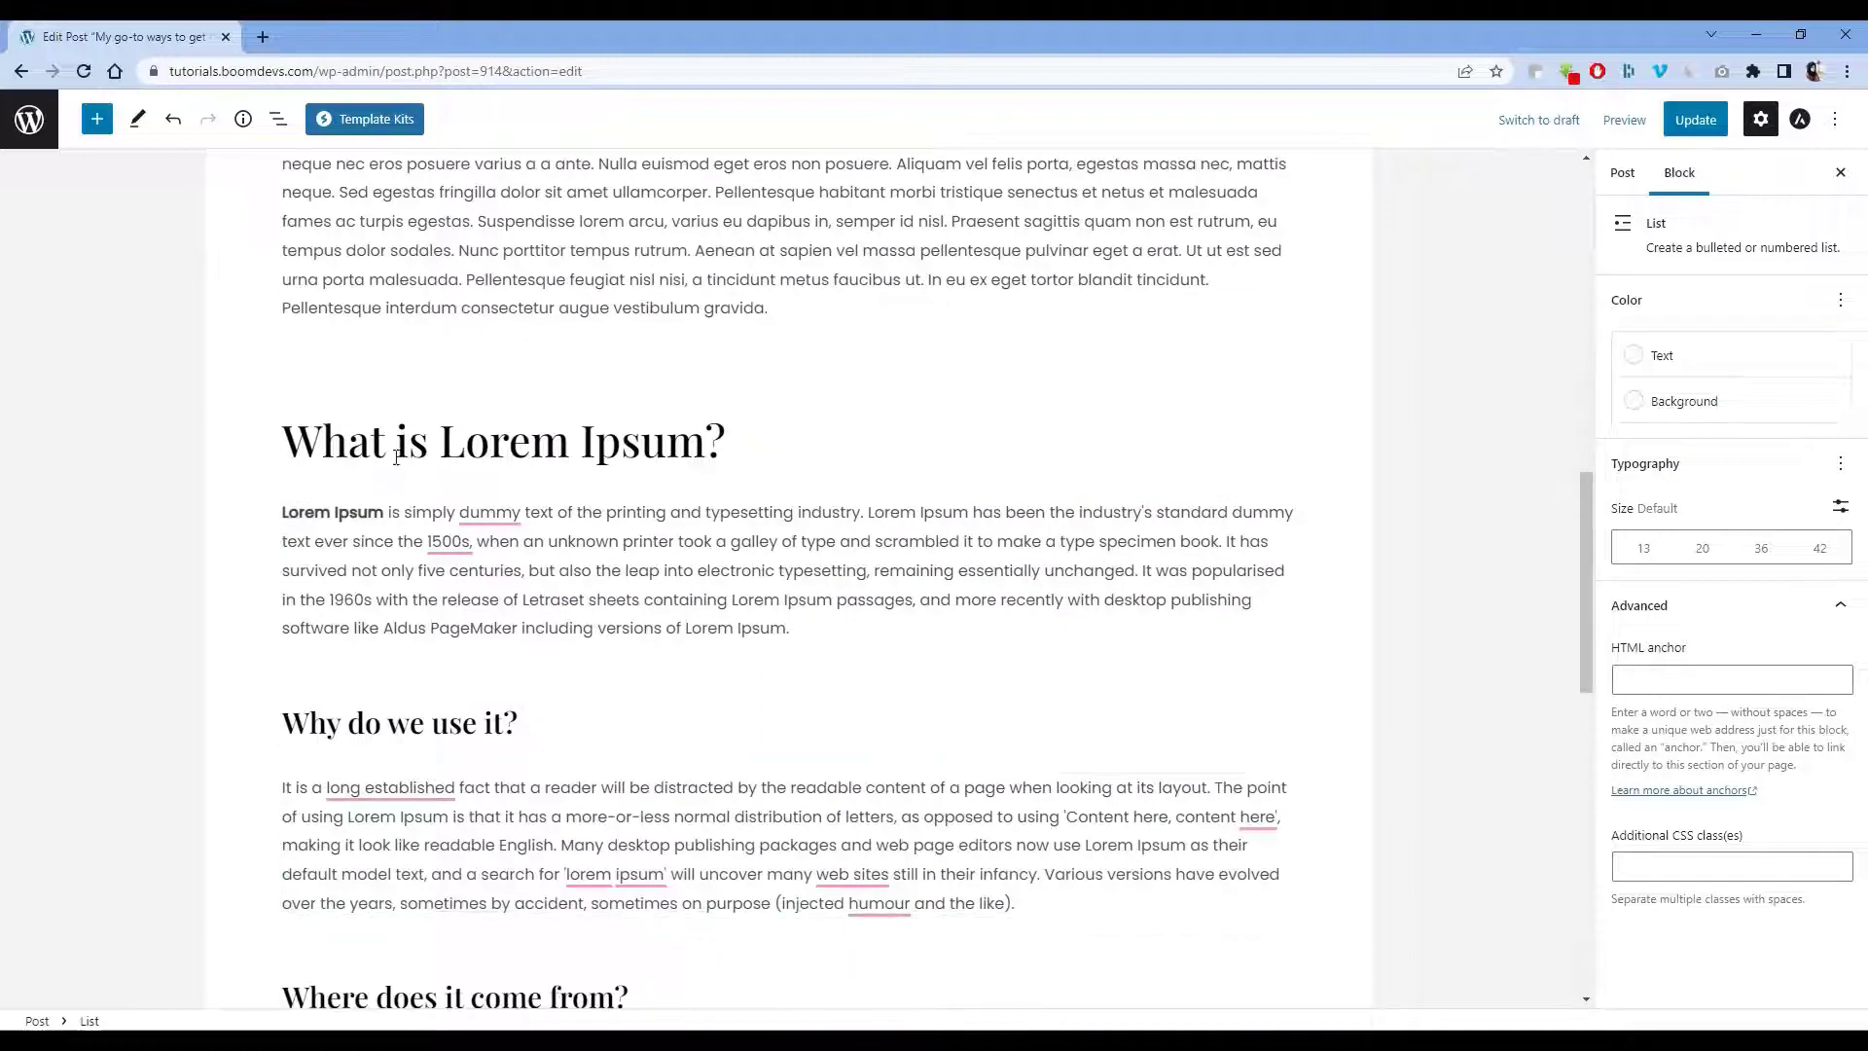
left_click(421, 449)
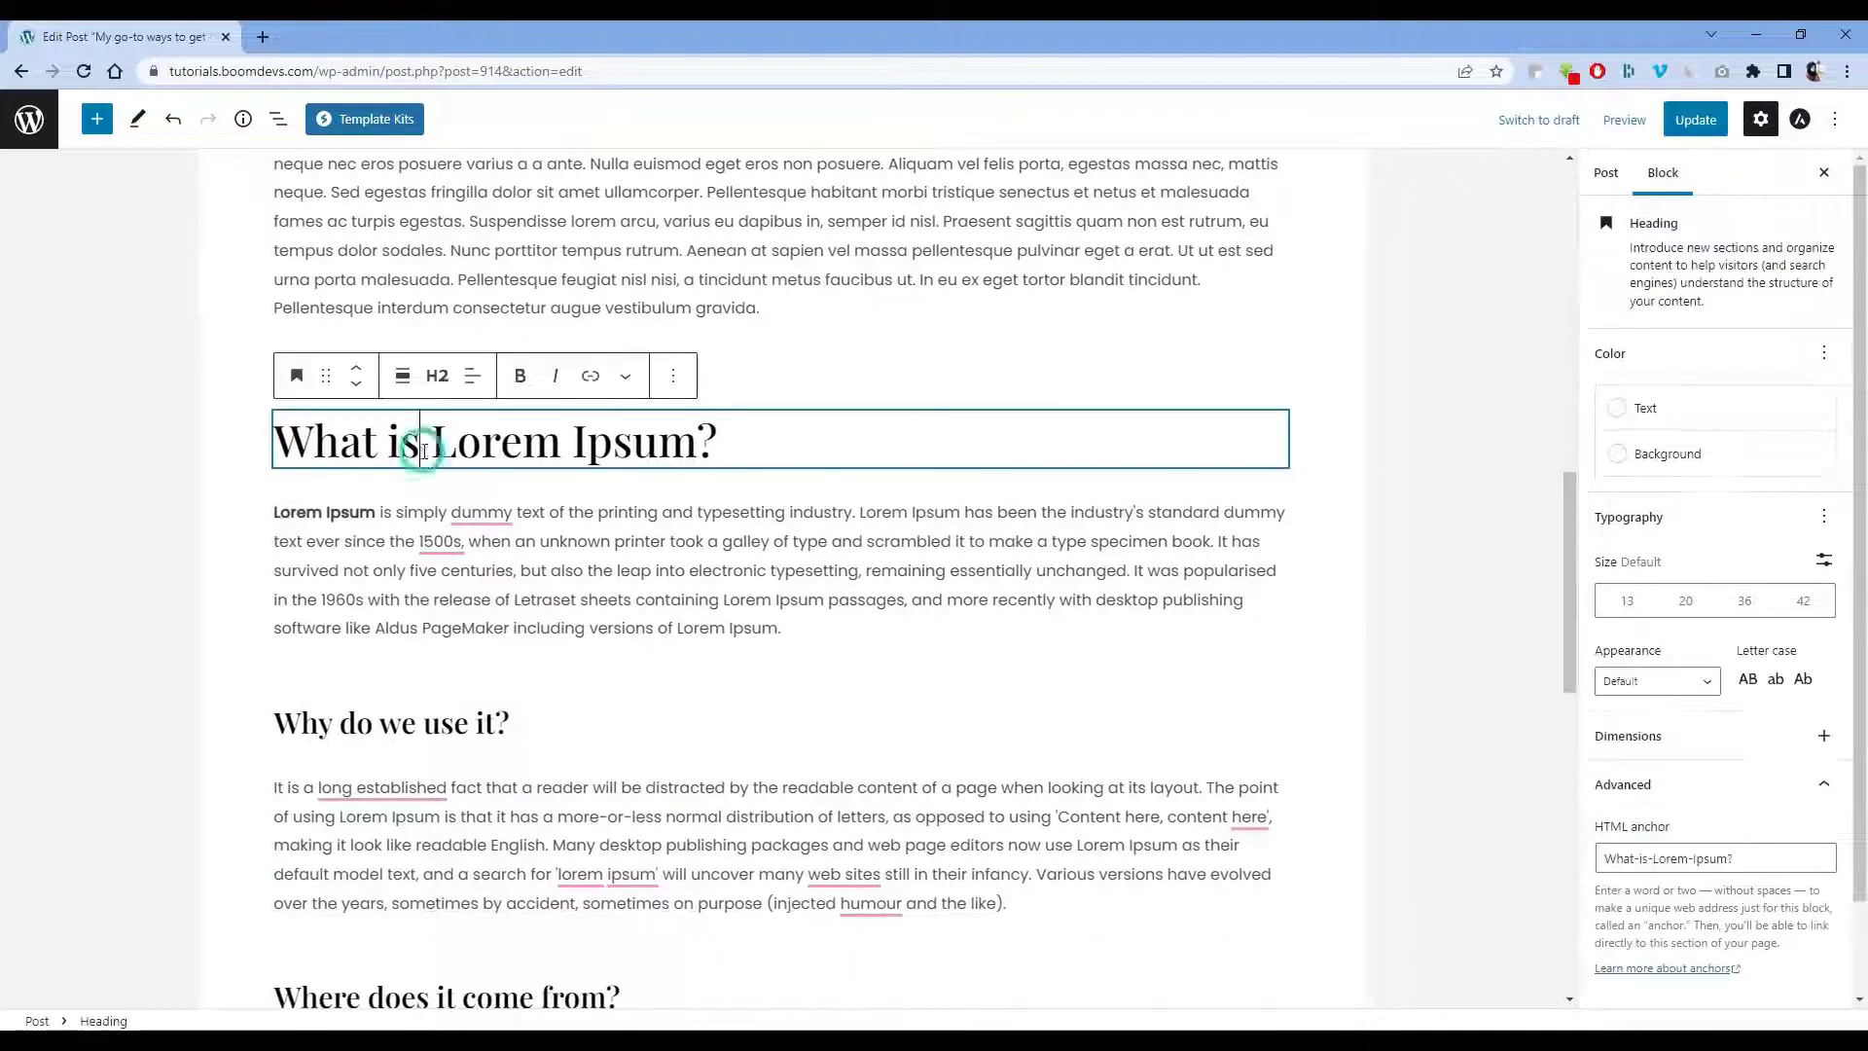
left_click(428, 730)
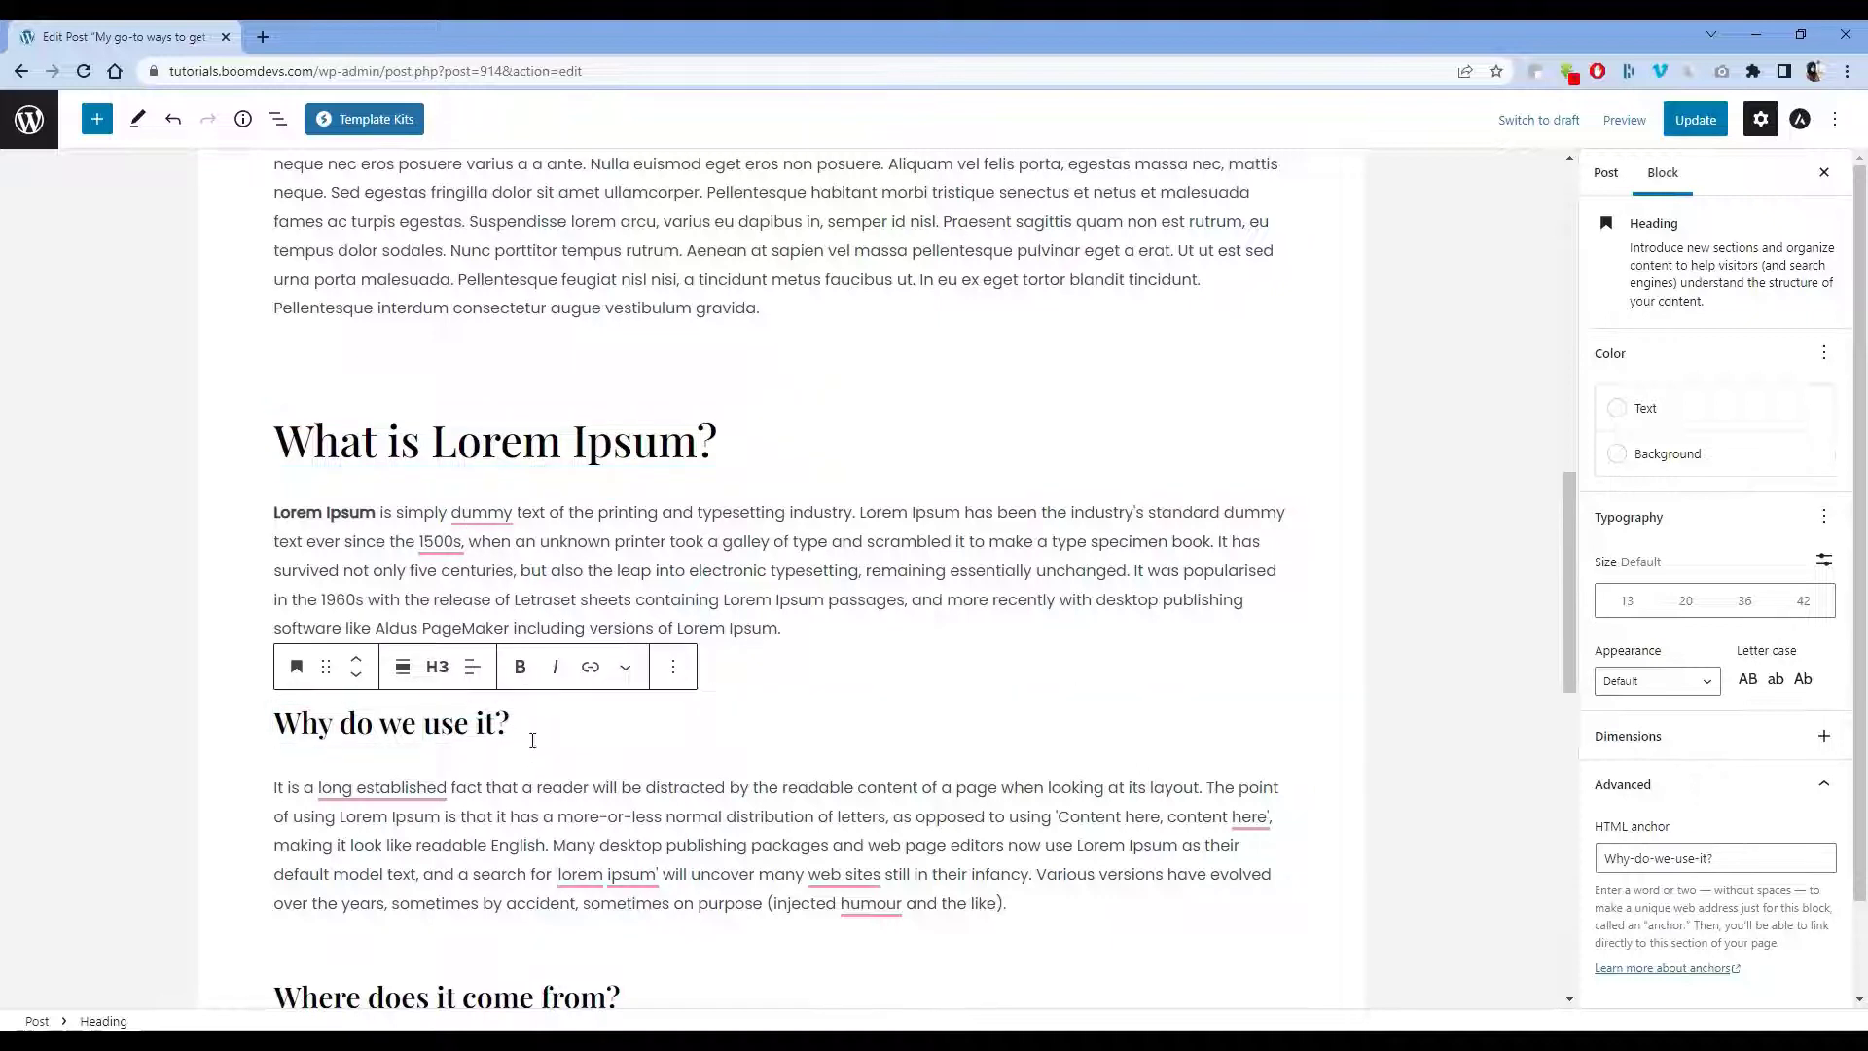
left_click_drag(530, 722, 275, 741)
left_click(292, 783)
left_click(680, 713)
left_click_drag(647, 717, 277, 729)
key("ctrl+c")
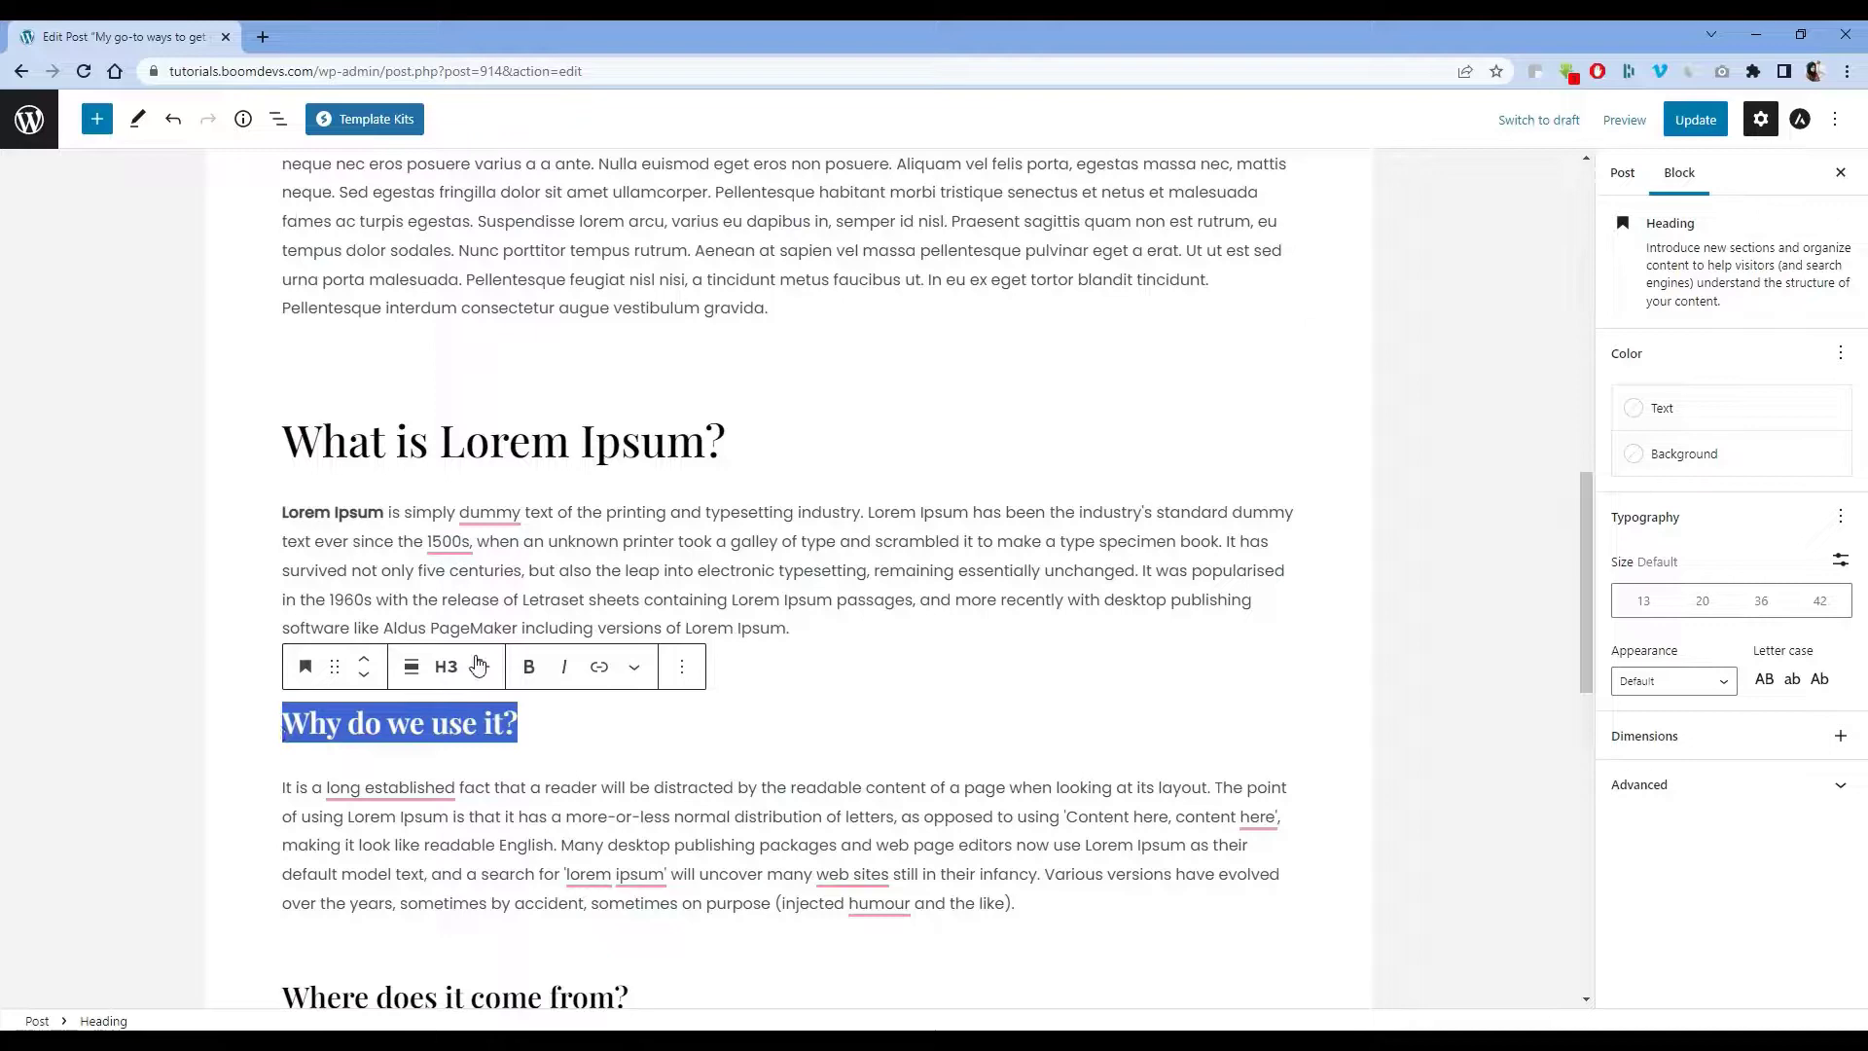
scroll(477, 672, "up", 4)
scroll(479, 655, "up", 4)
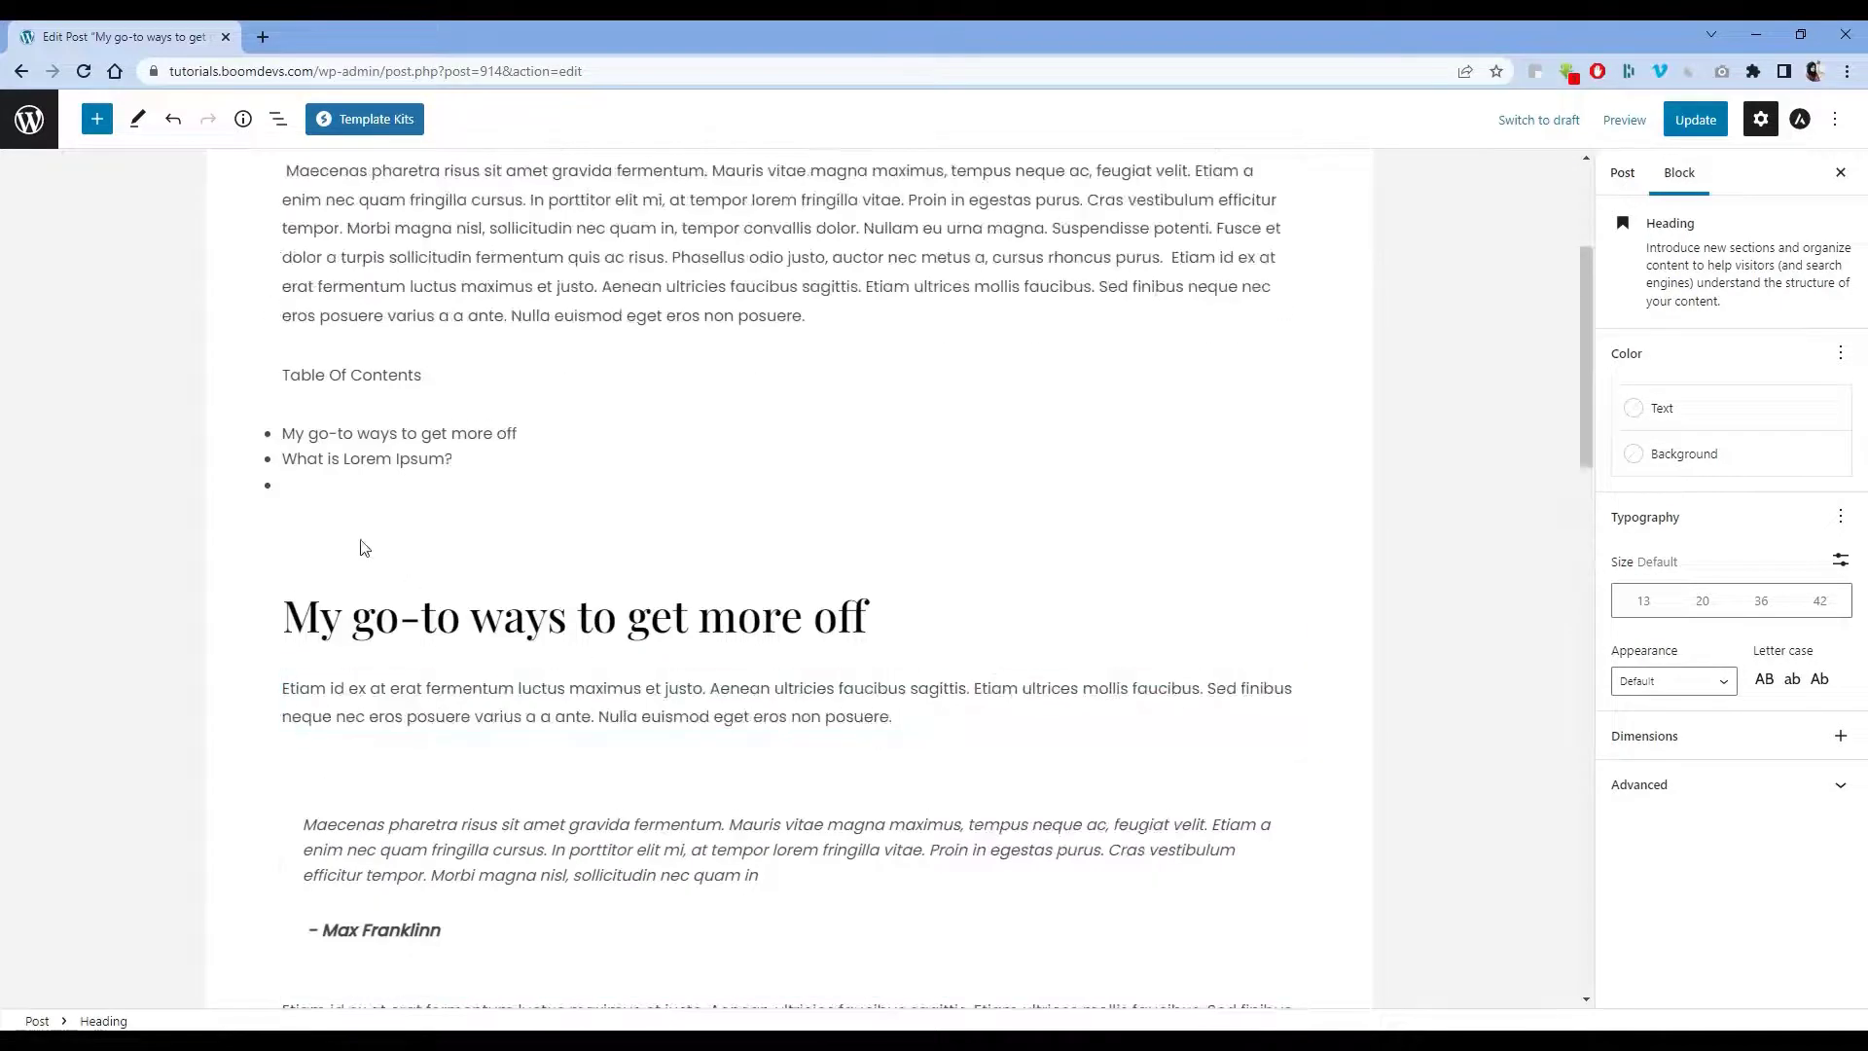
left_click(294, 484)
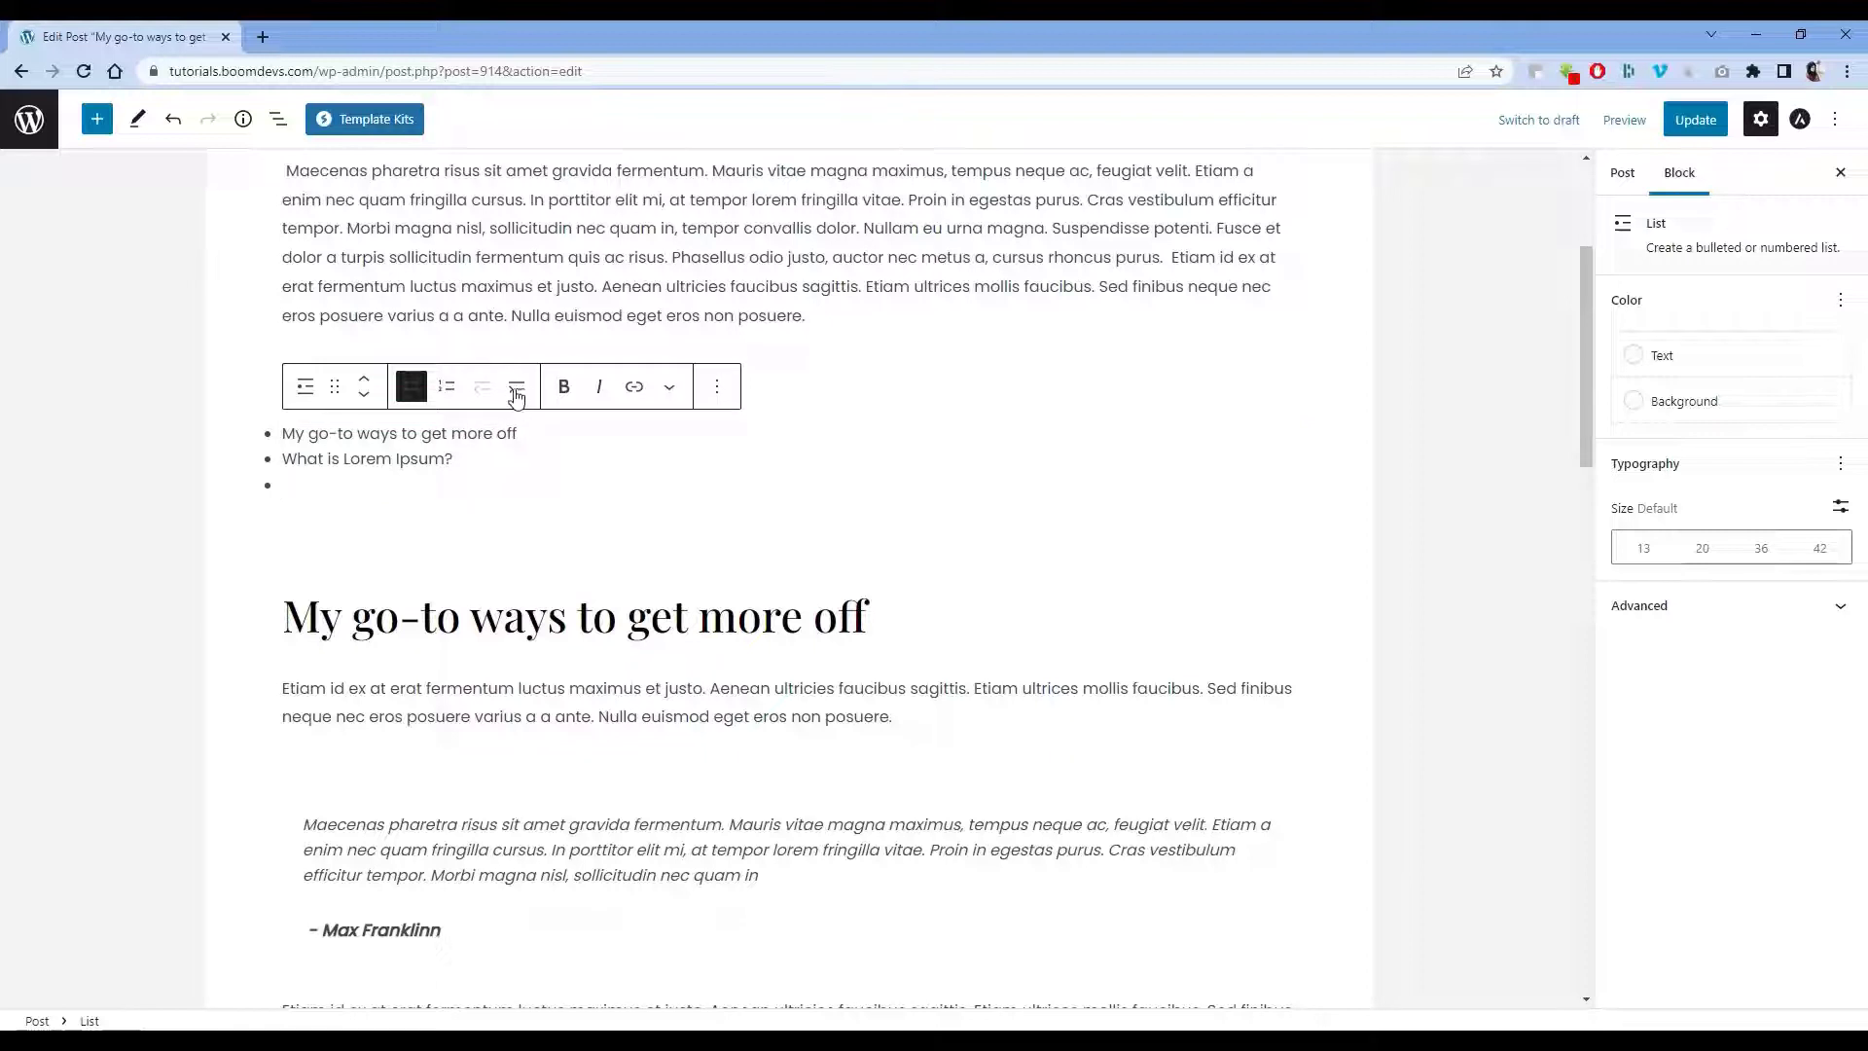
left_click(517, 390)
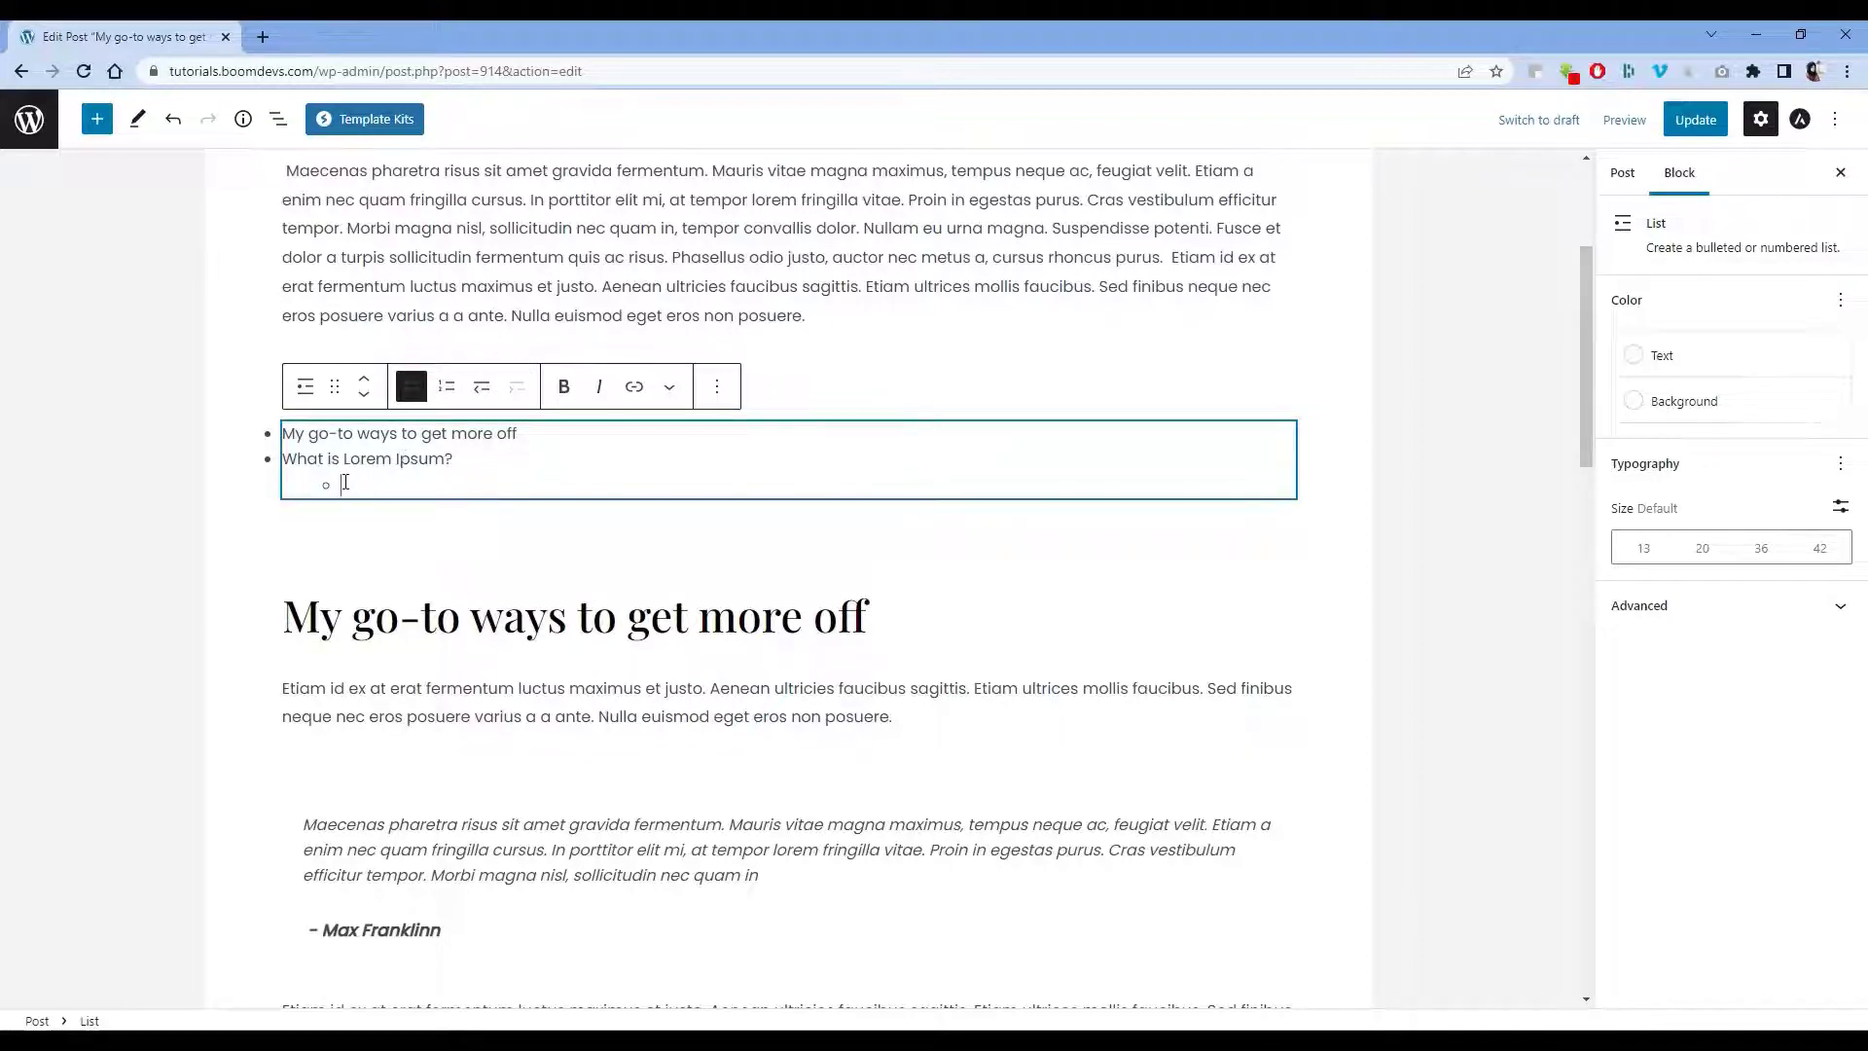
key("ctrl+v")
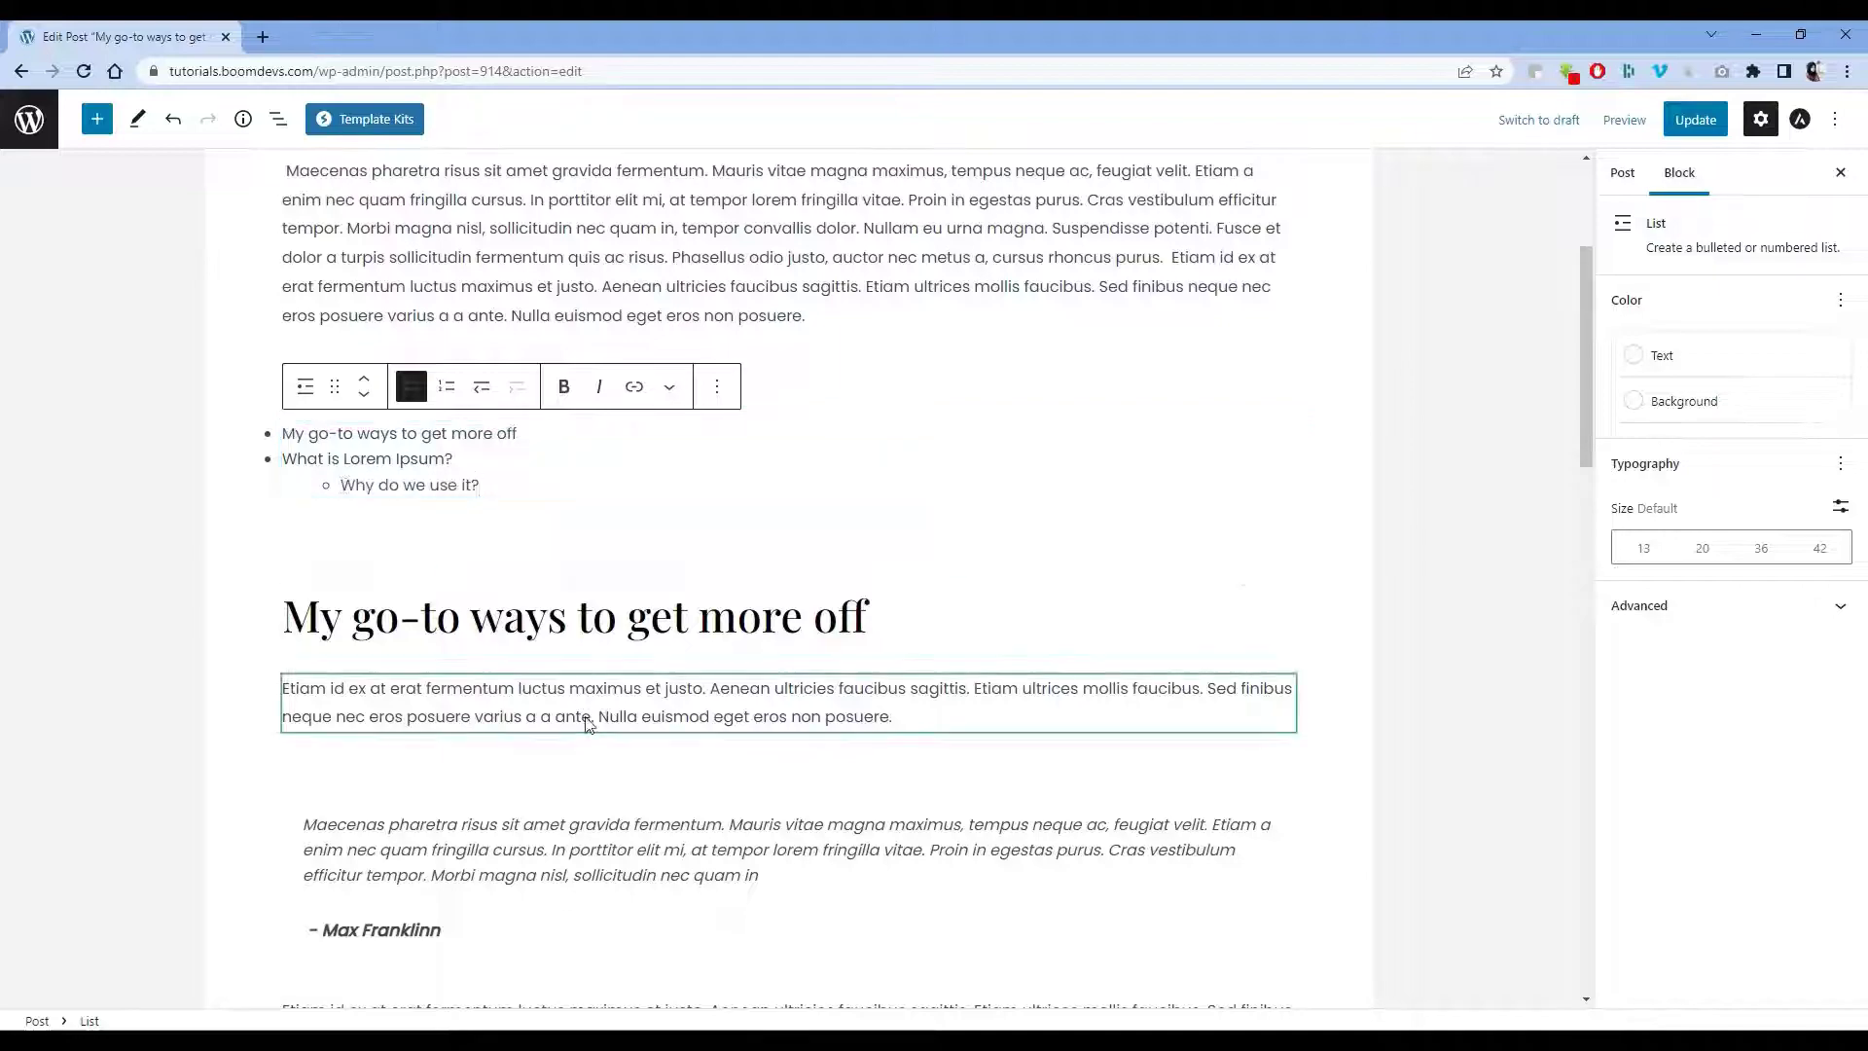
Add 'Where does it come from?' as a second sub-item, undoing an accidental paste into its heading.
scroll(538, 430, "down", 14)
scroll(538, 430, "up", 5)
left_click(538, 430)
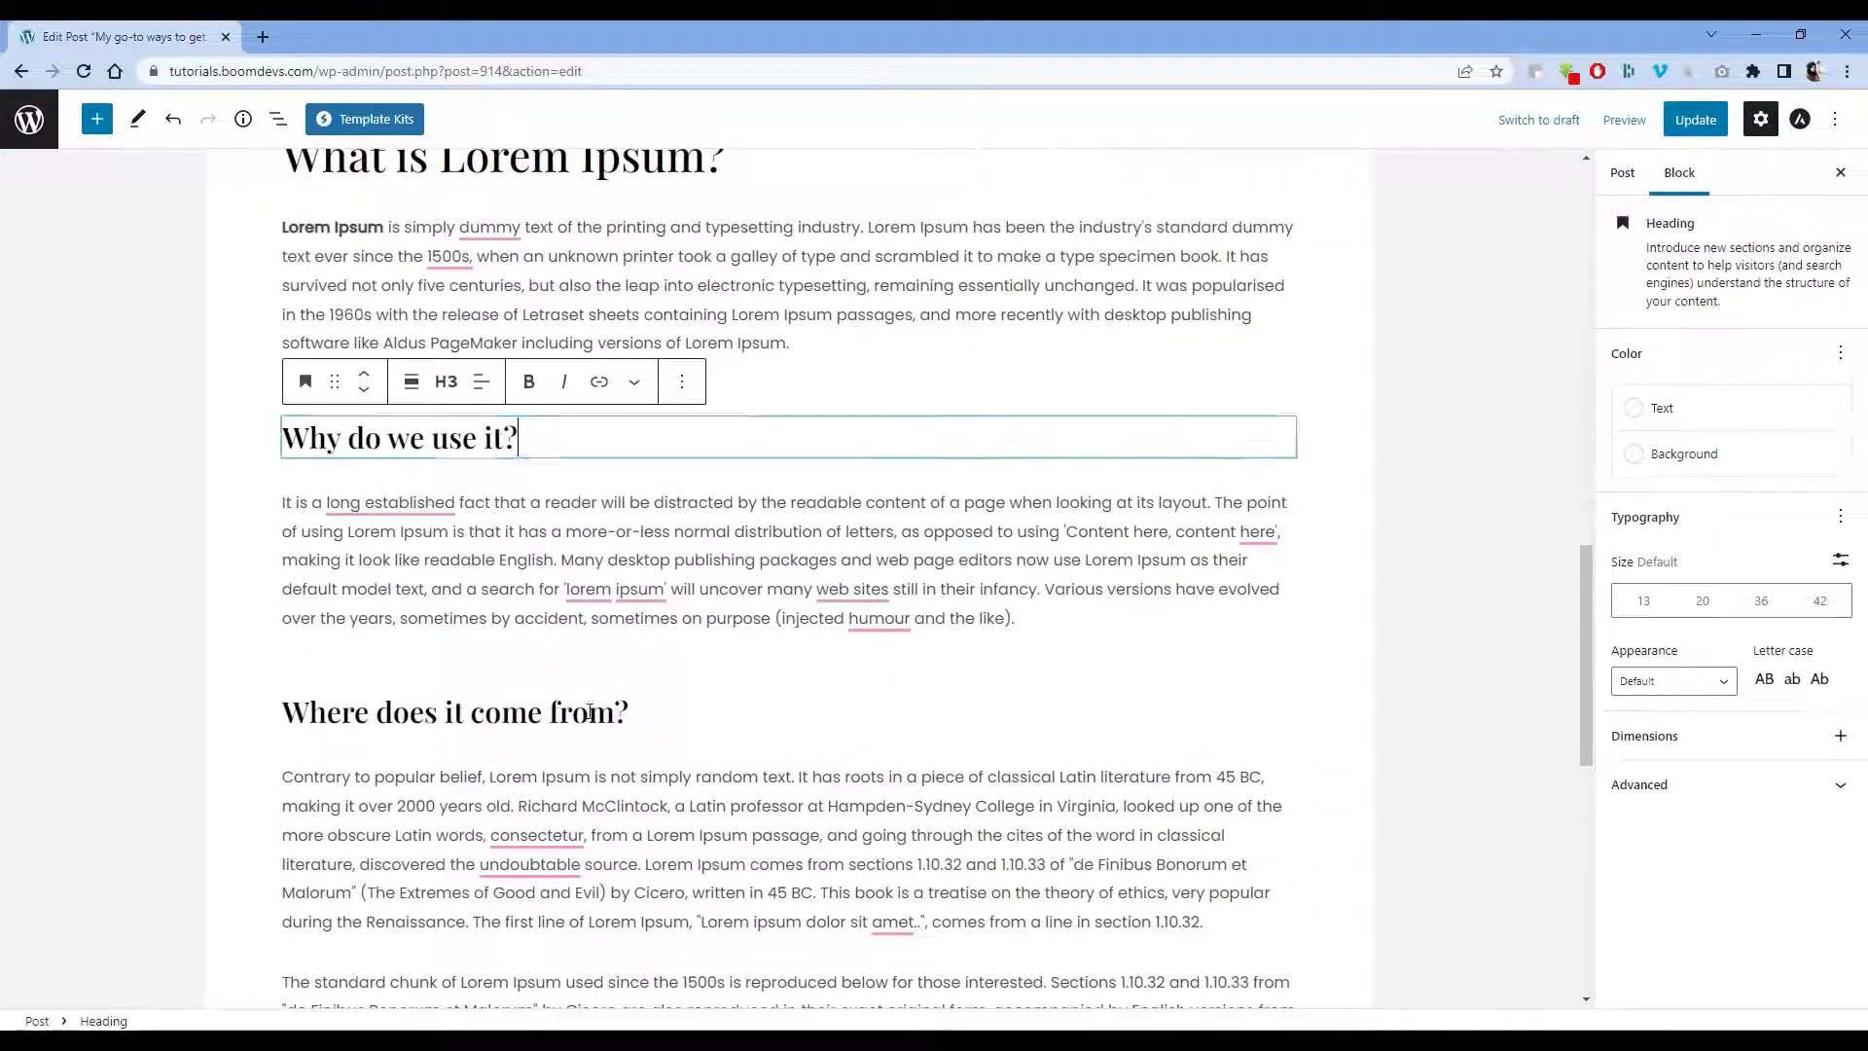
left_click_drag(631, 713, 280, 720)
type("Why do we use it?")
key("ctrl+z")
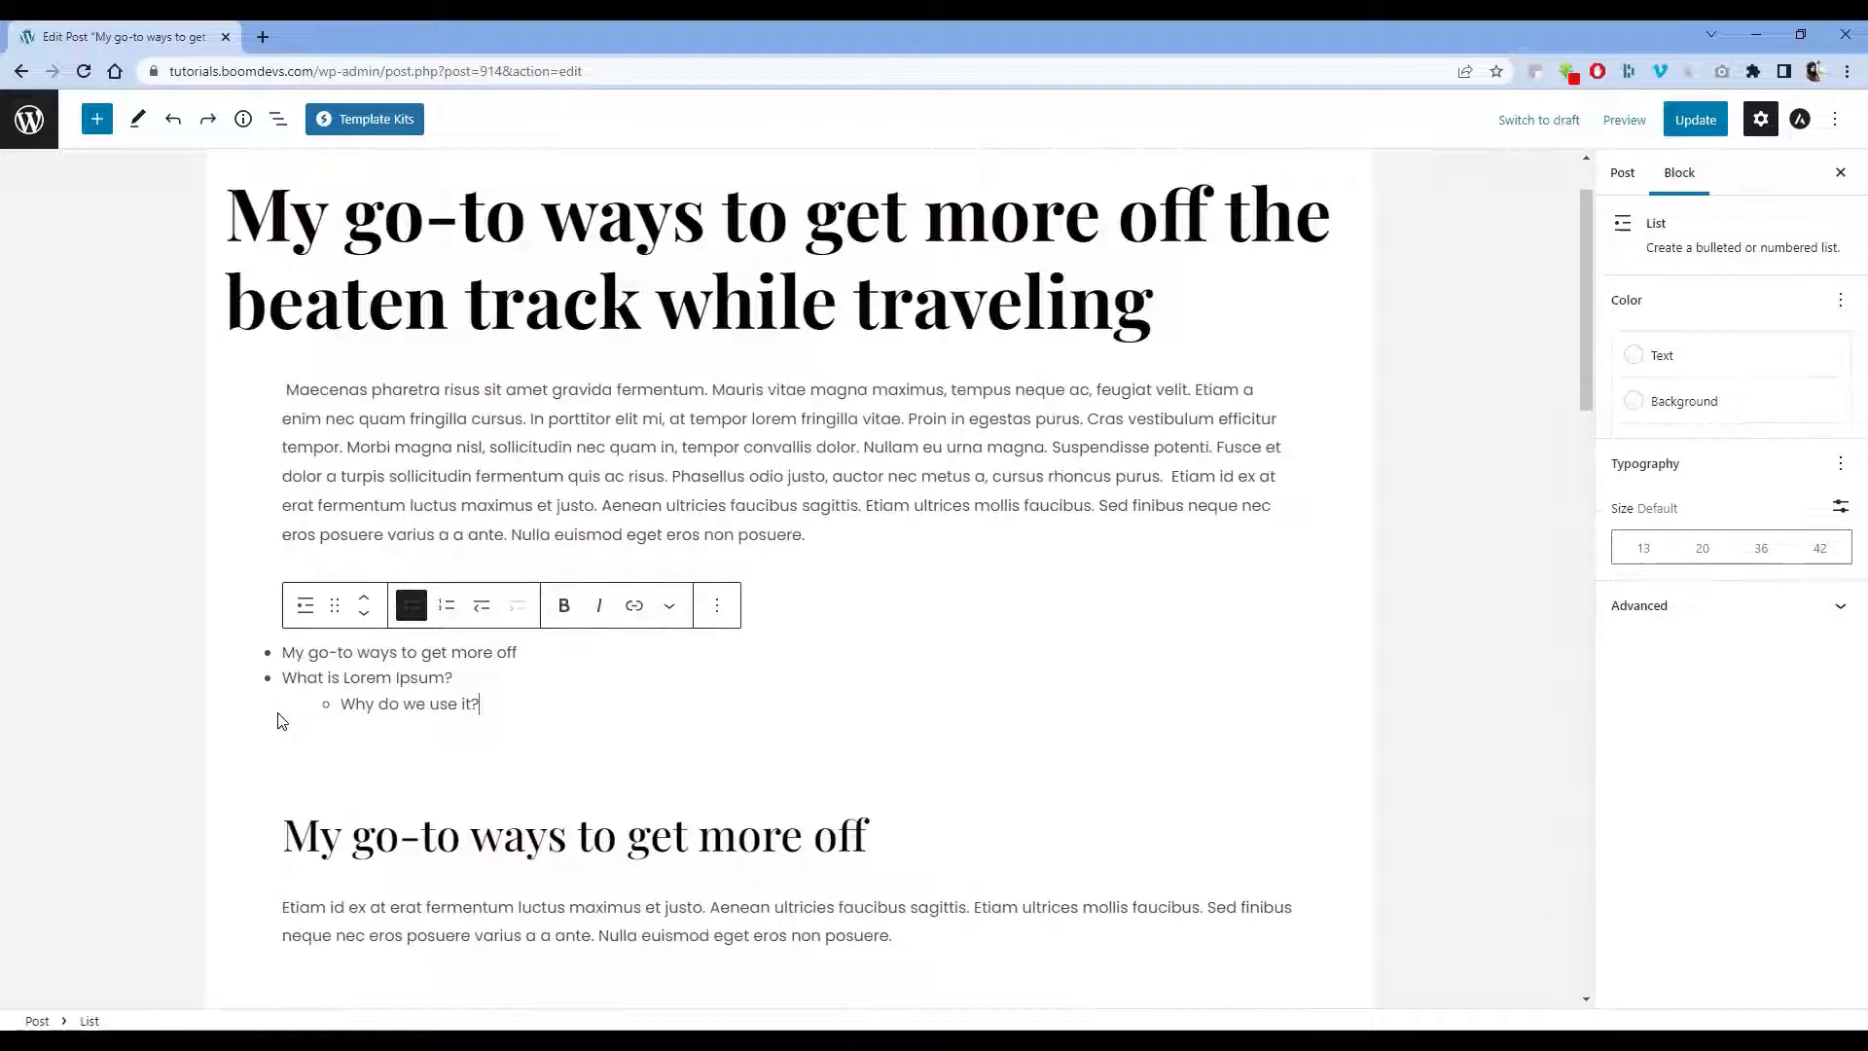
scroll(492, 767, "down", 10)
scroll(493, 768, "up", 2)
left_click_drag(630, 730, 283, 729)
key("ctrl+c")
scroll(385, 534, "up", 12)
left_click(505, 505)
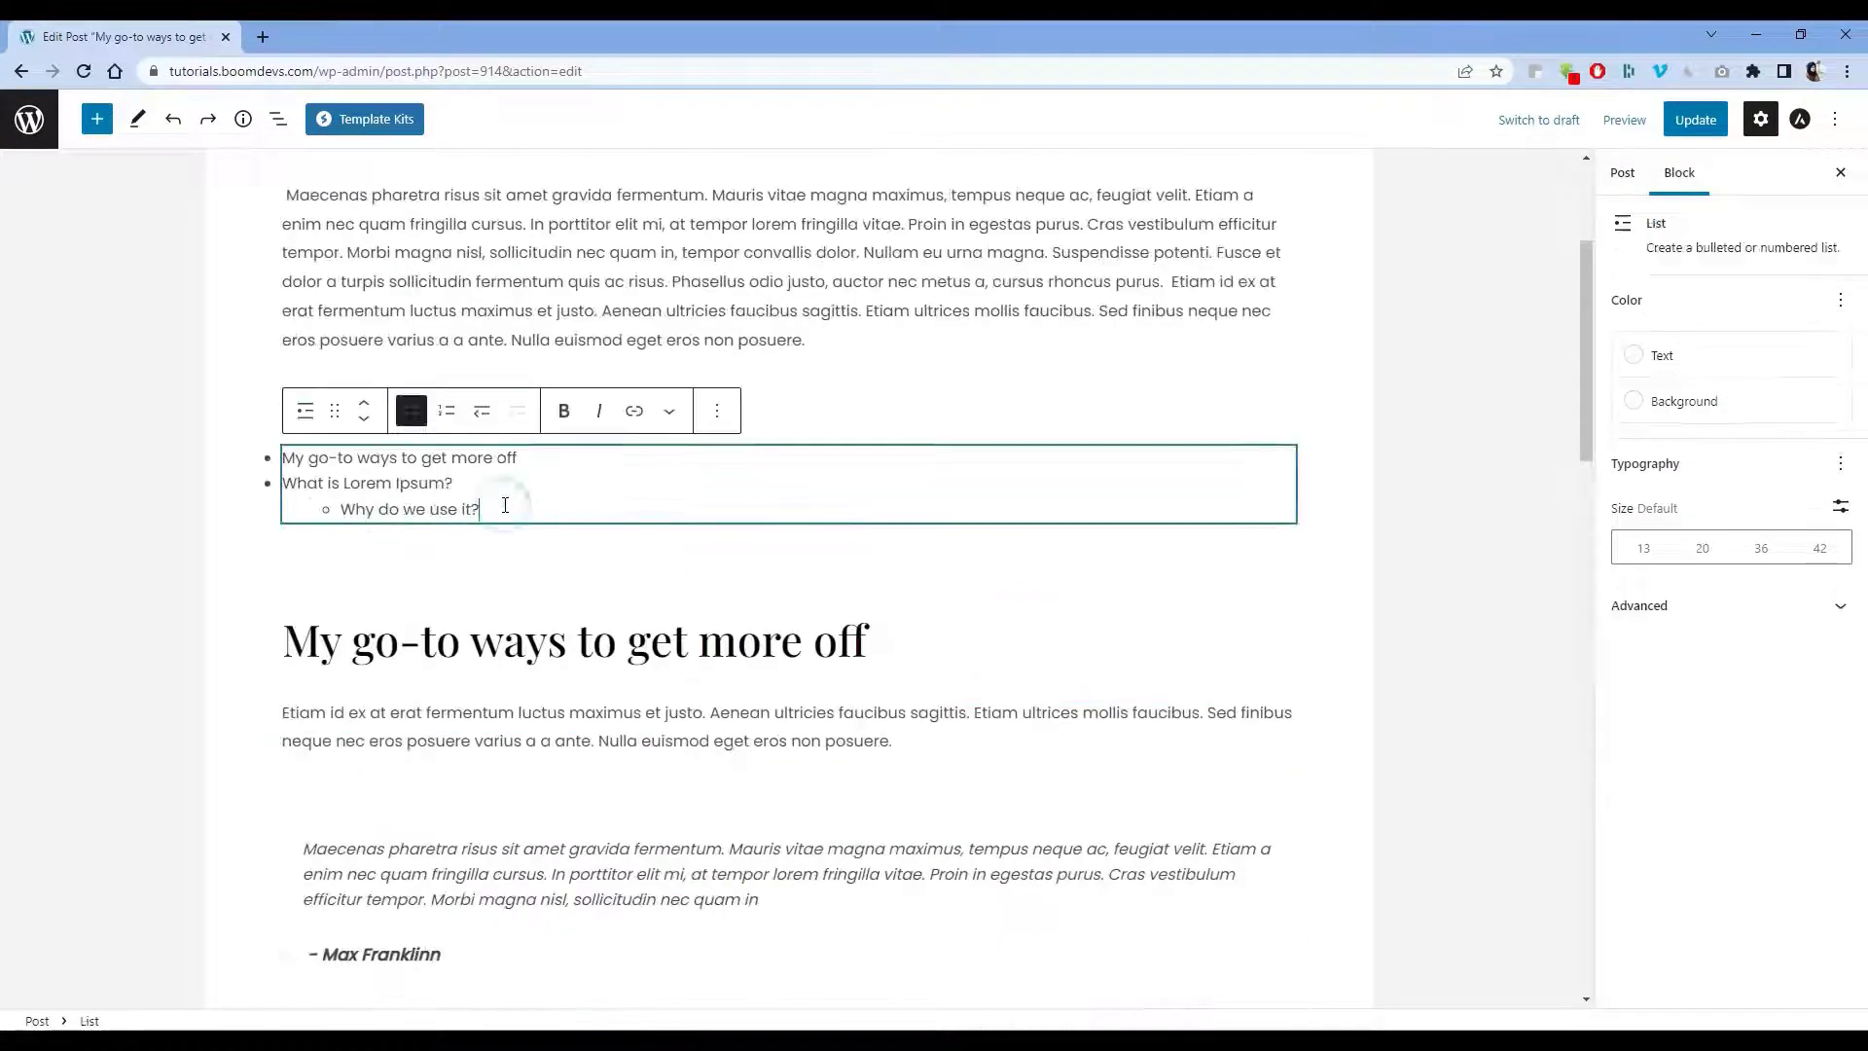
key("Return")
key("ctrl+v")
key("Return")
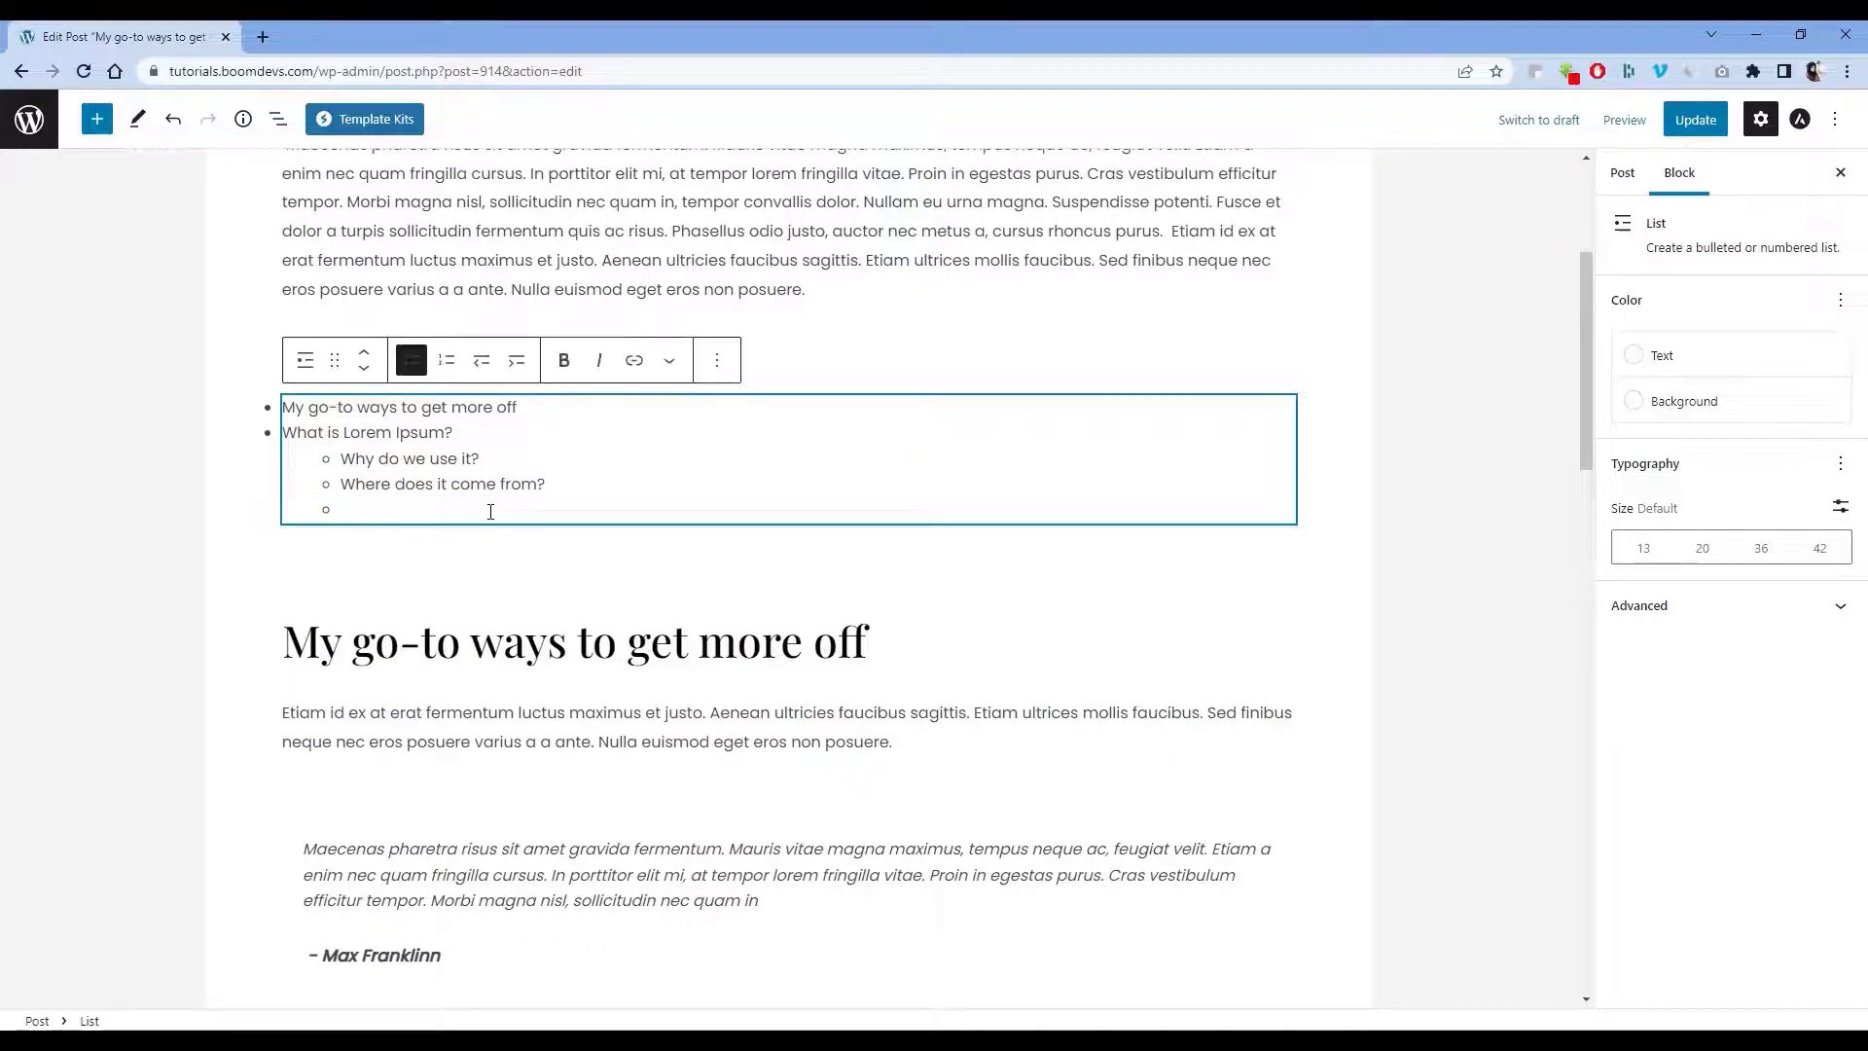
Add 'Where can I get some?' as the final bullet of the list.
scroll(696, 634, "down", 15)
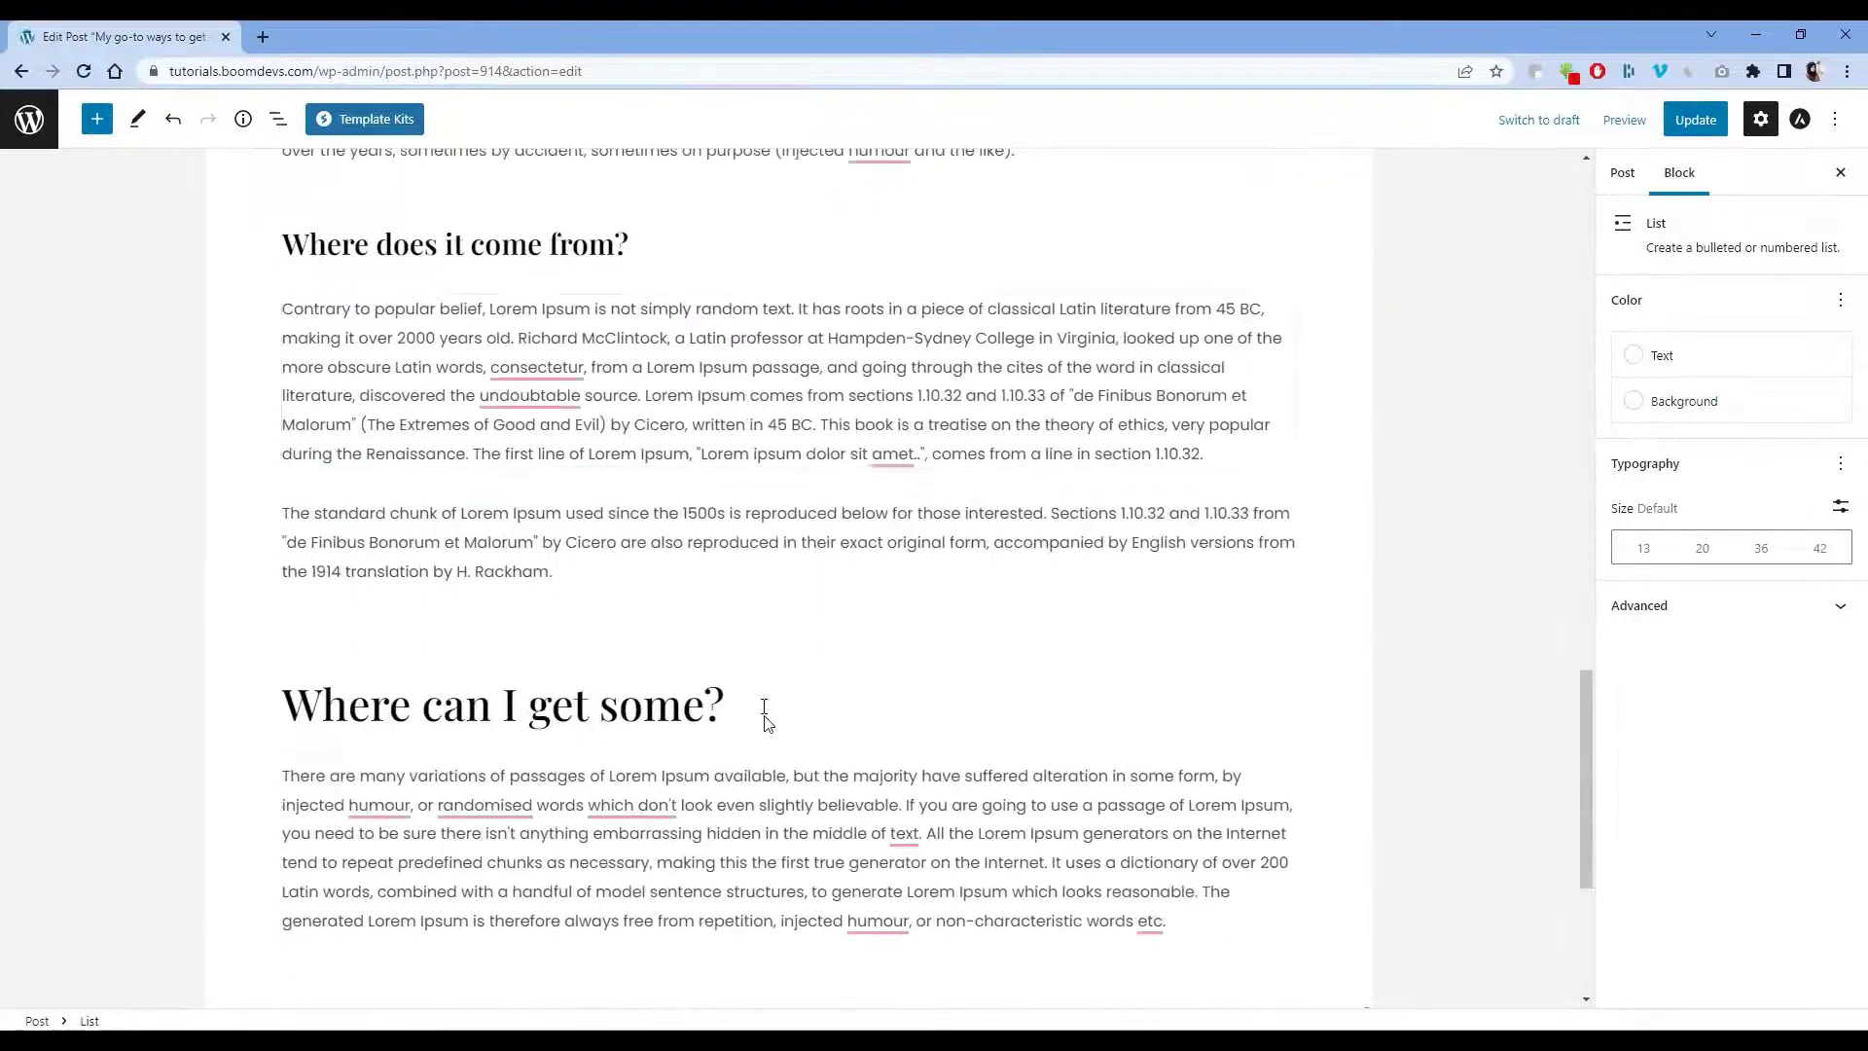
left_click_drag(764, 715, 282, 706)
key("ctrl+c")
scroll(560, 613, "up", 15)
left_click(365, 511)
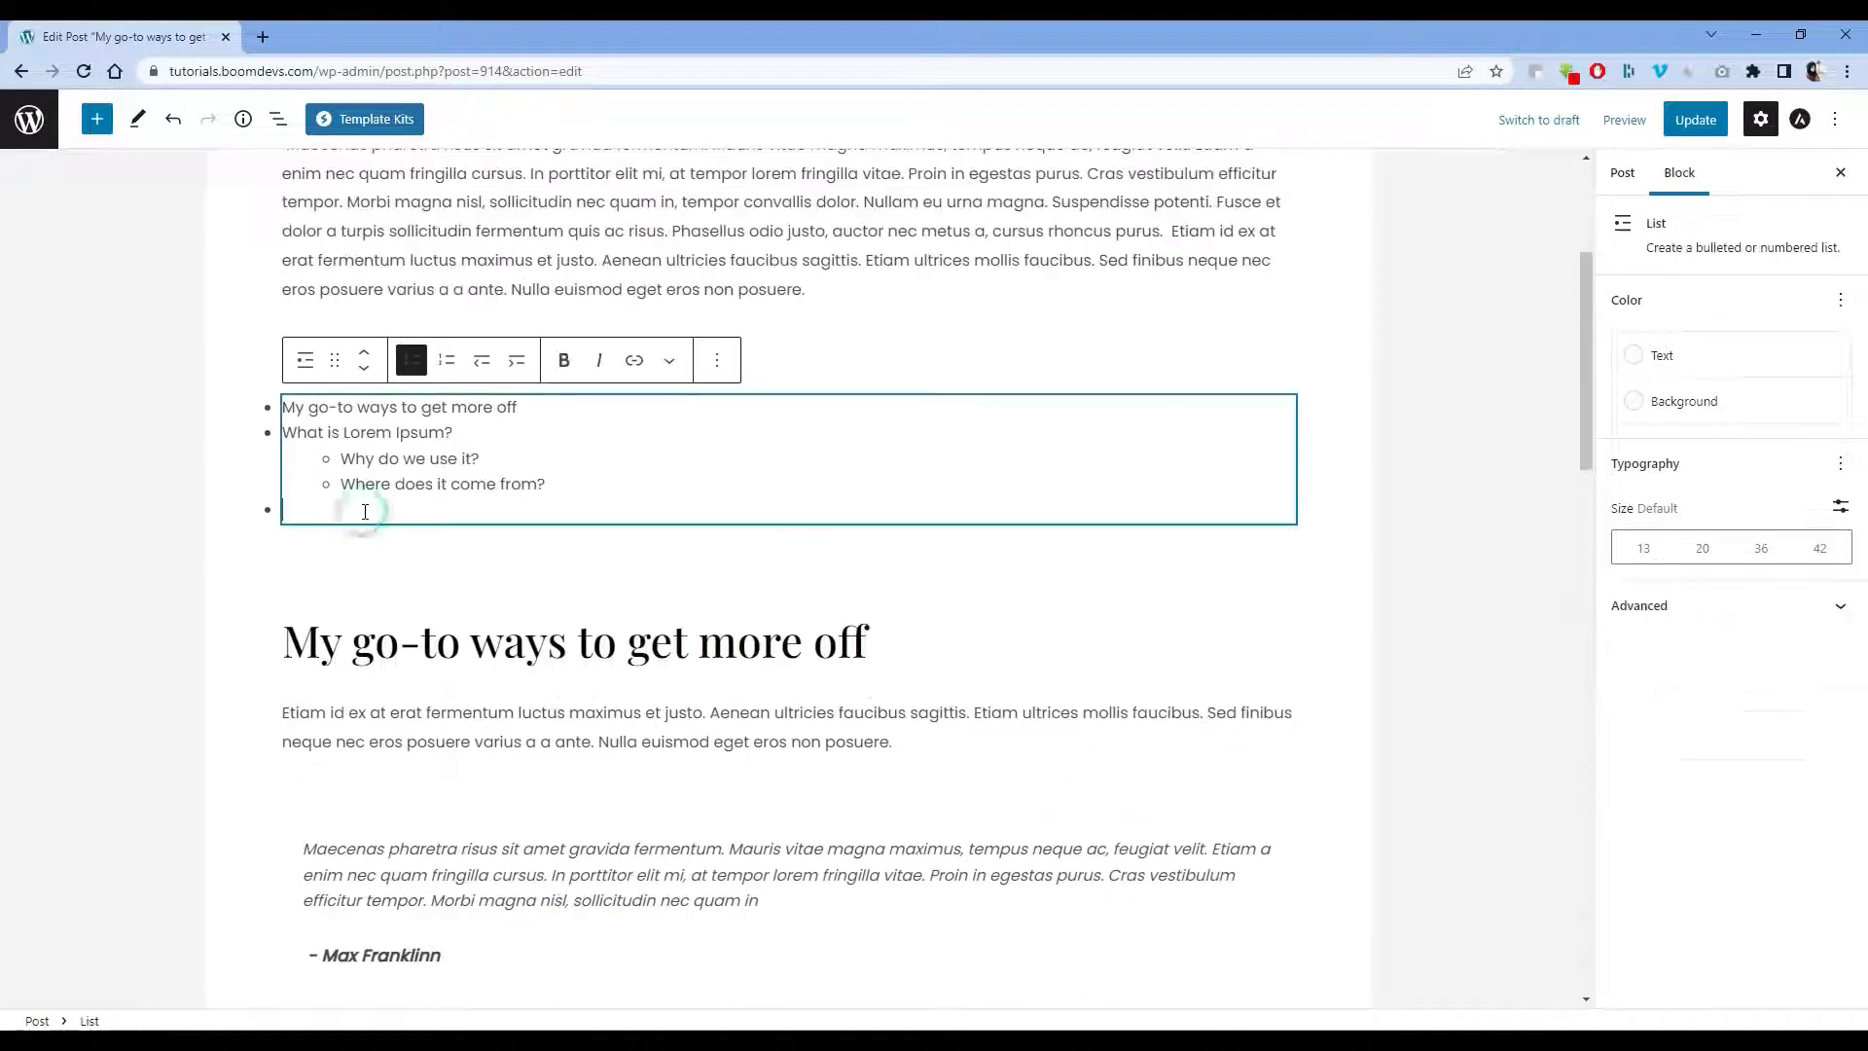
key("ctrl+v")
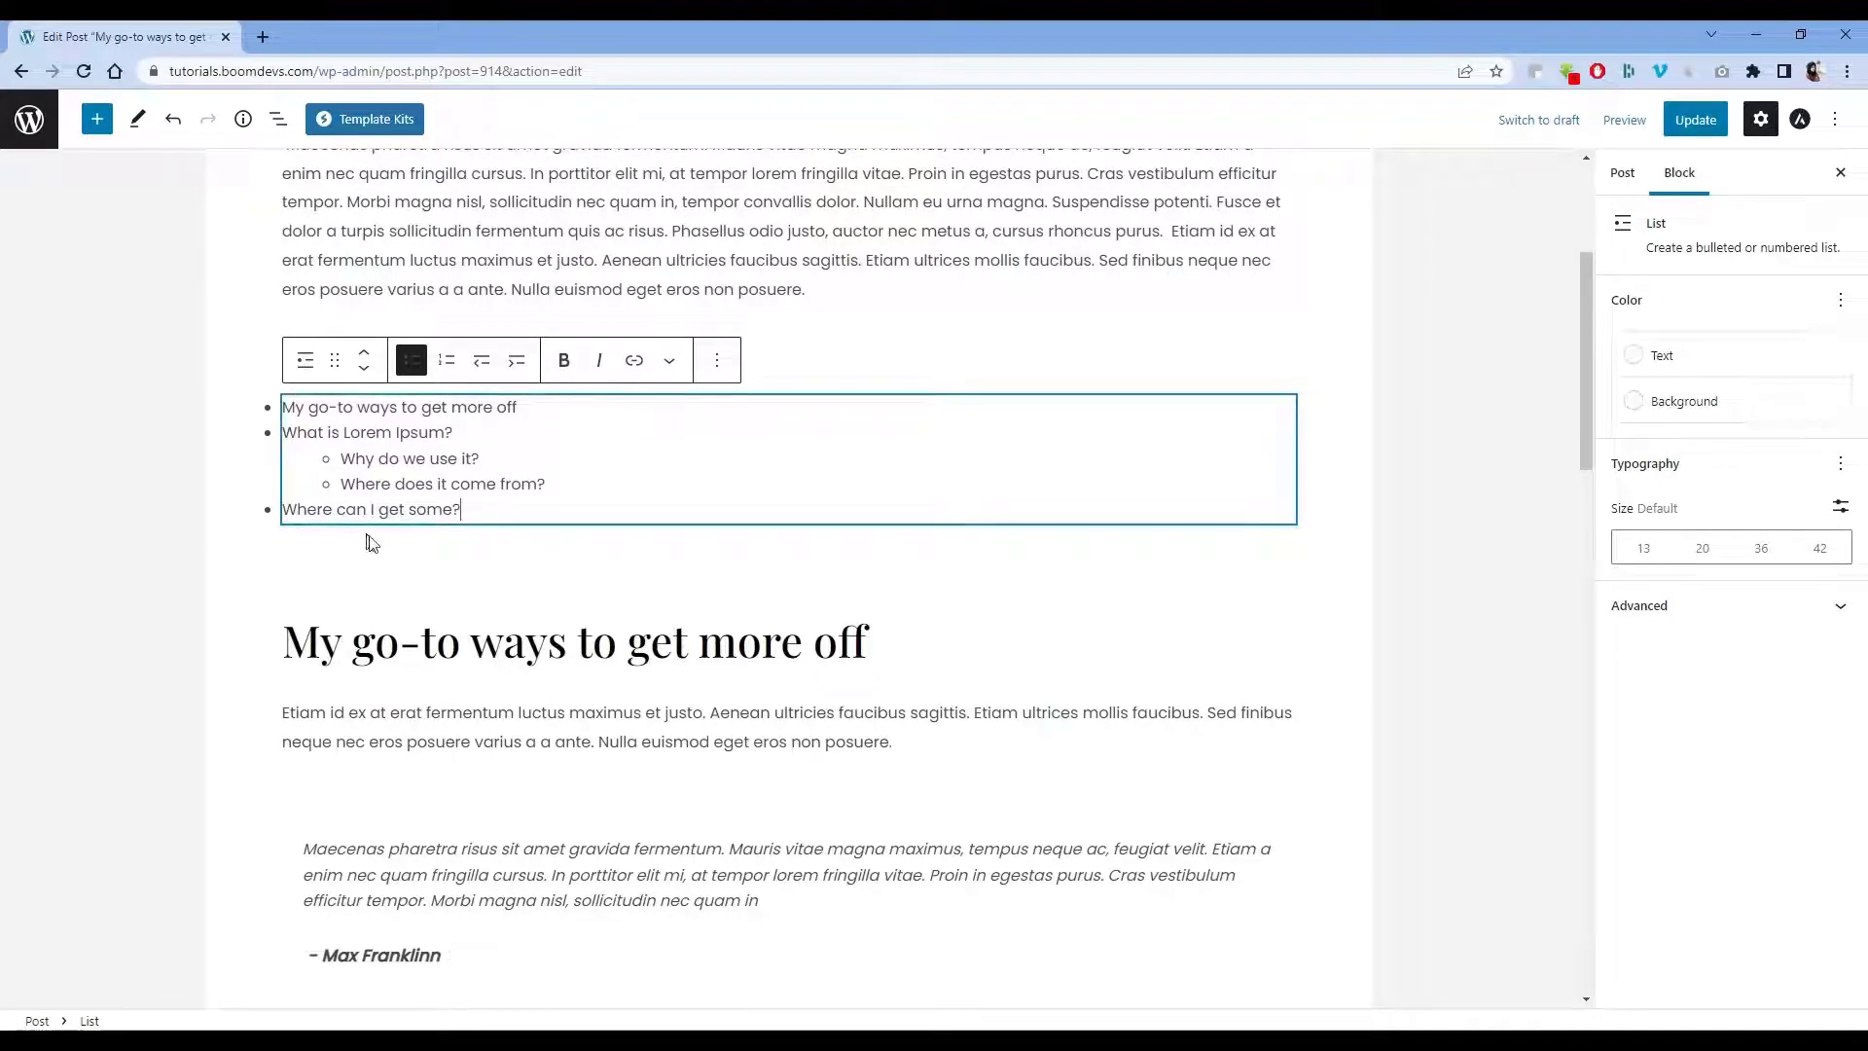
mouse_move(445, 554)
left_click(515, 407)
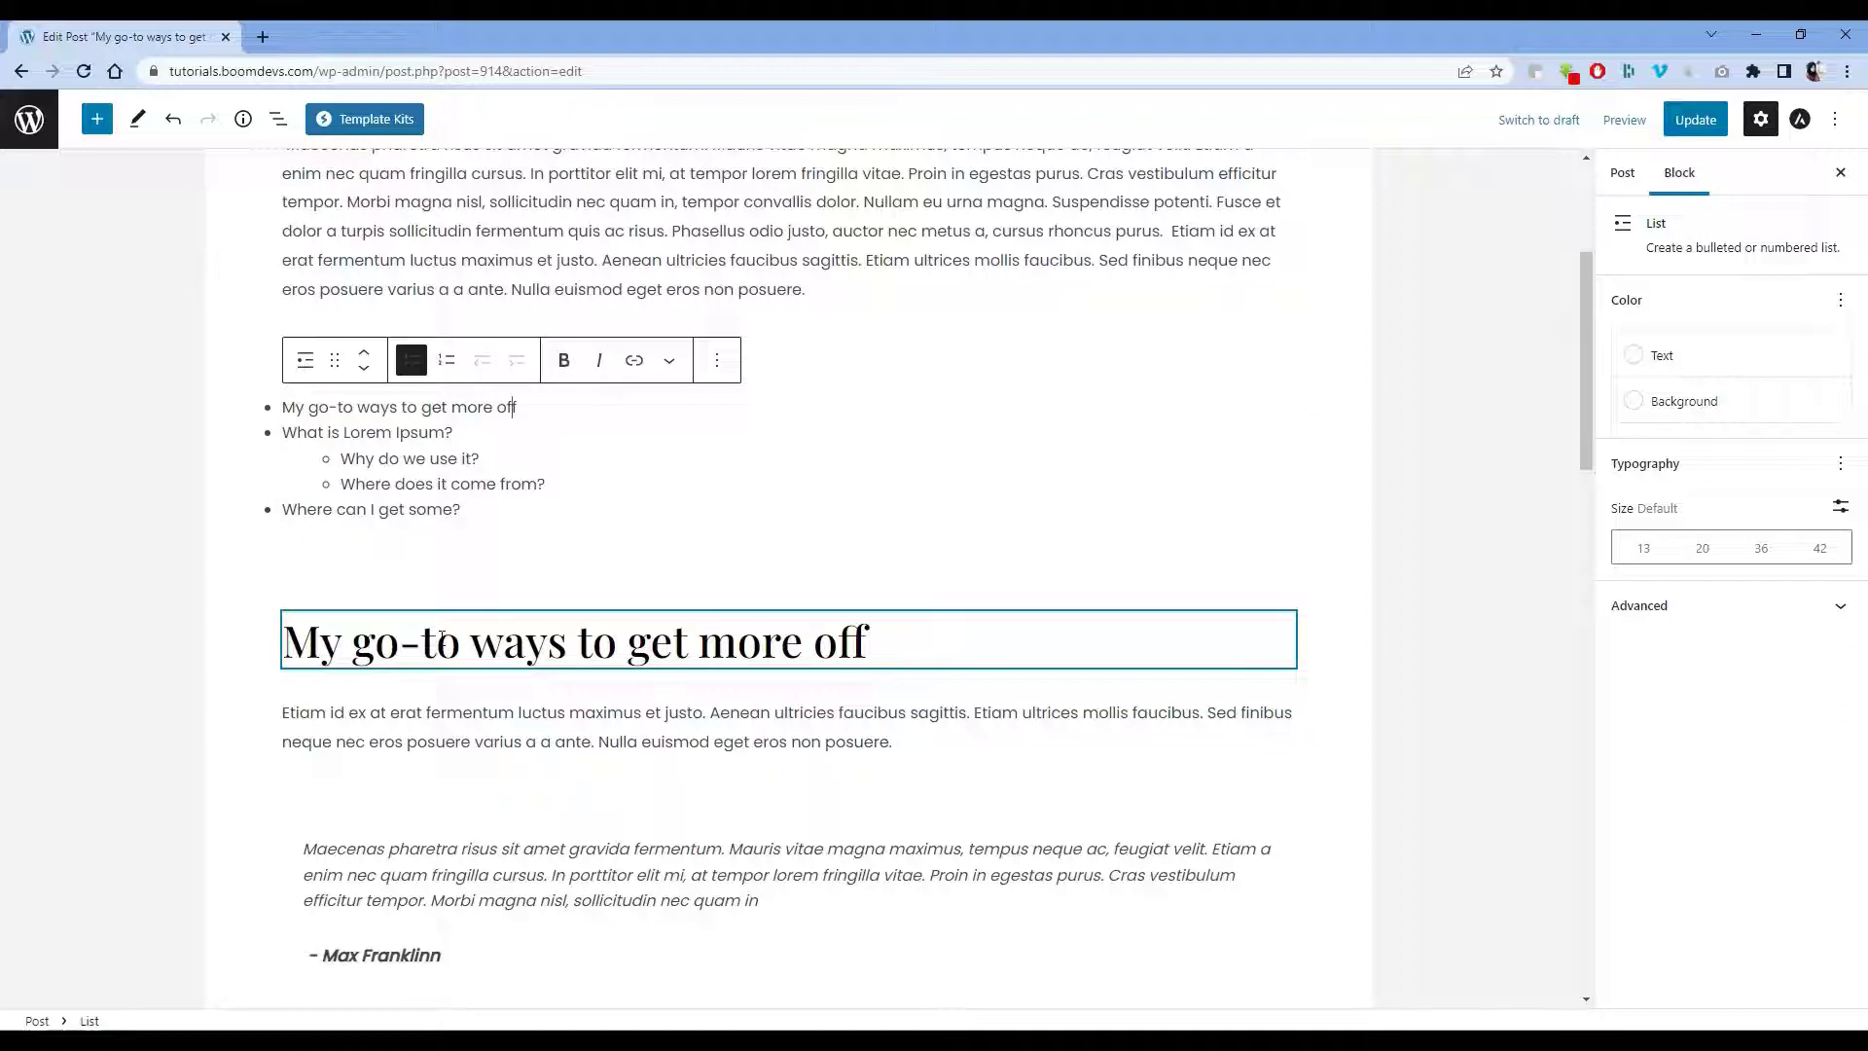
Link the first list item to #My-go-to-ways-to-get-more-off.
left_click(442, 638)
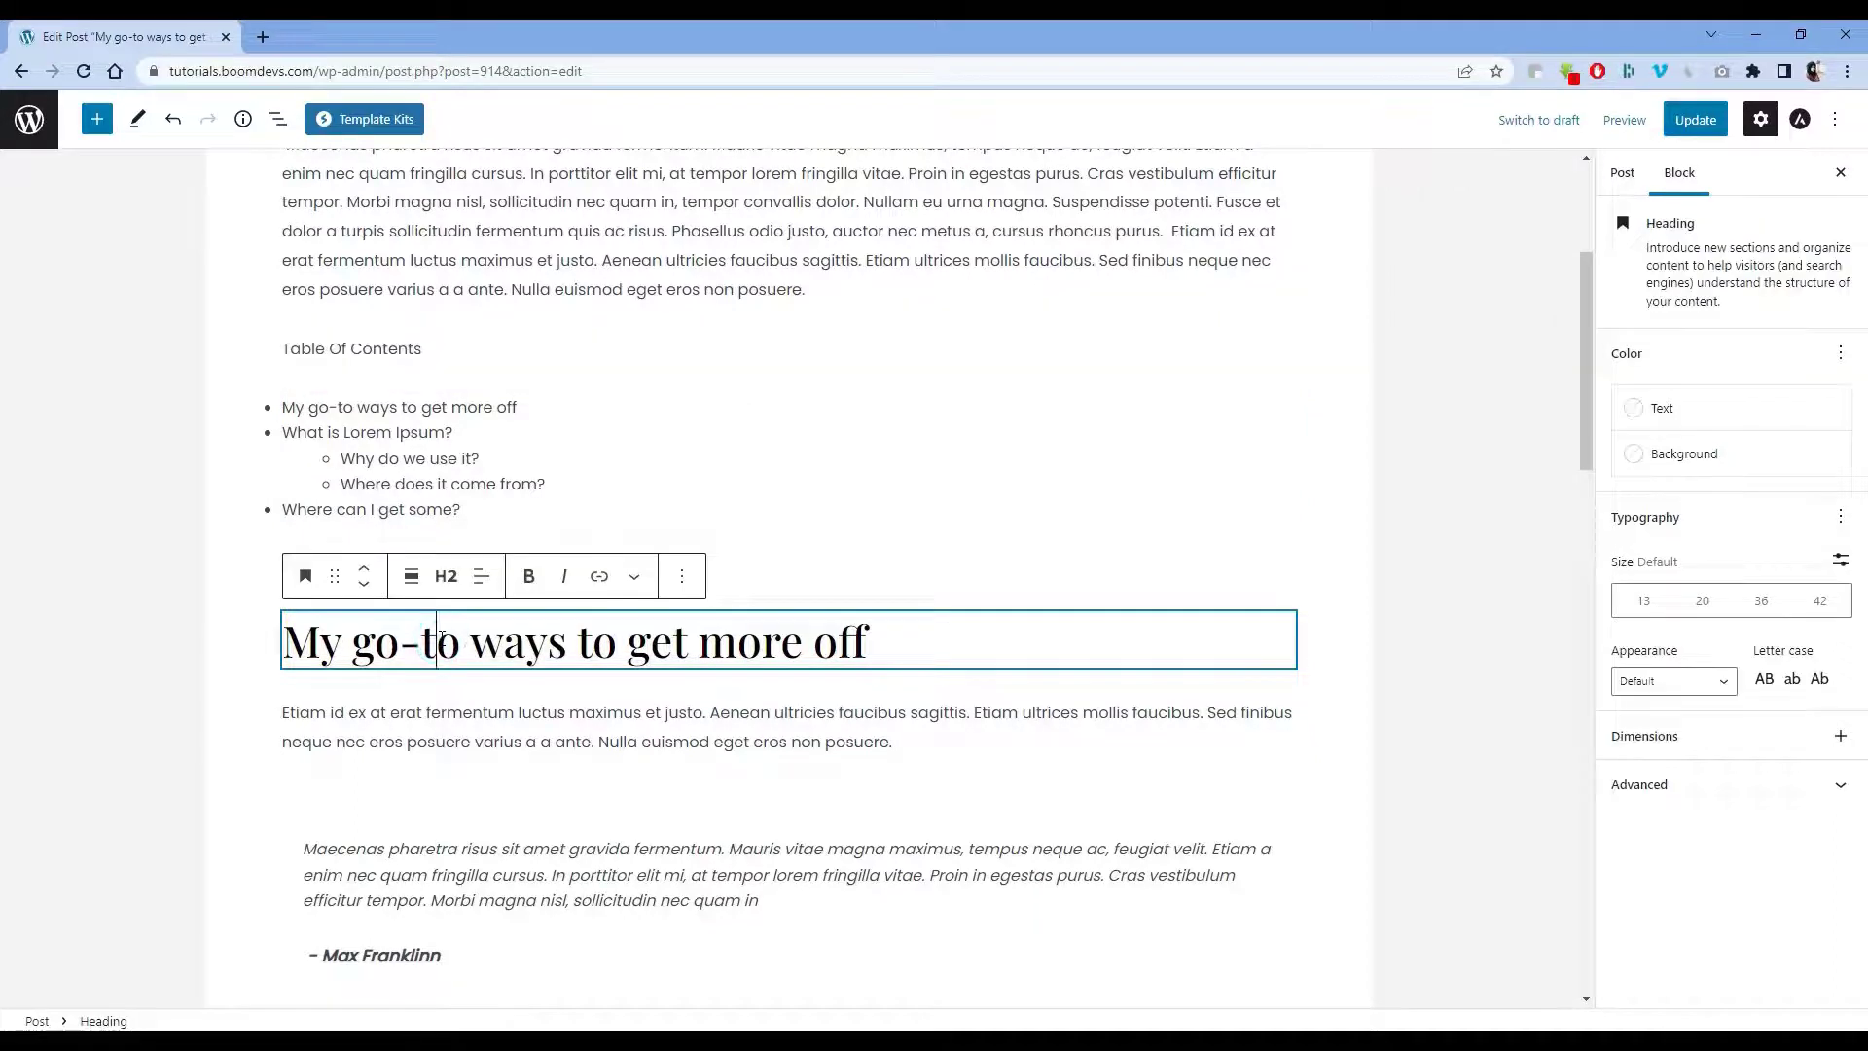
left_click(1644, 784)
left_click_drag(1794, 860, 1541, 881)
key("ctrl+c")
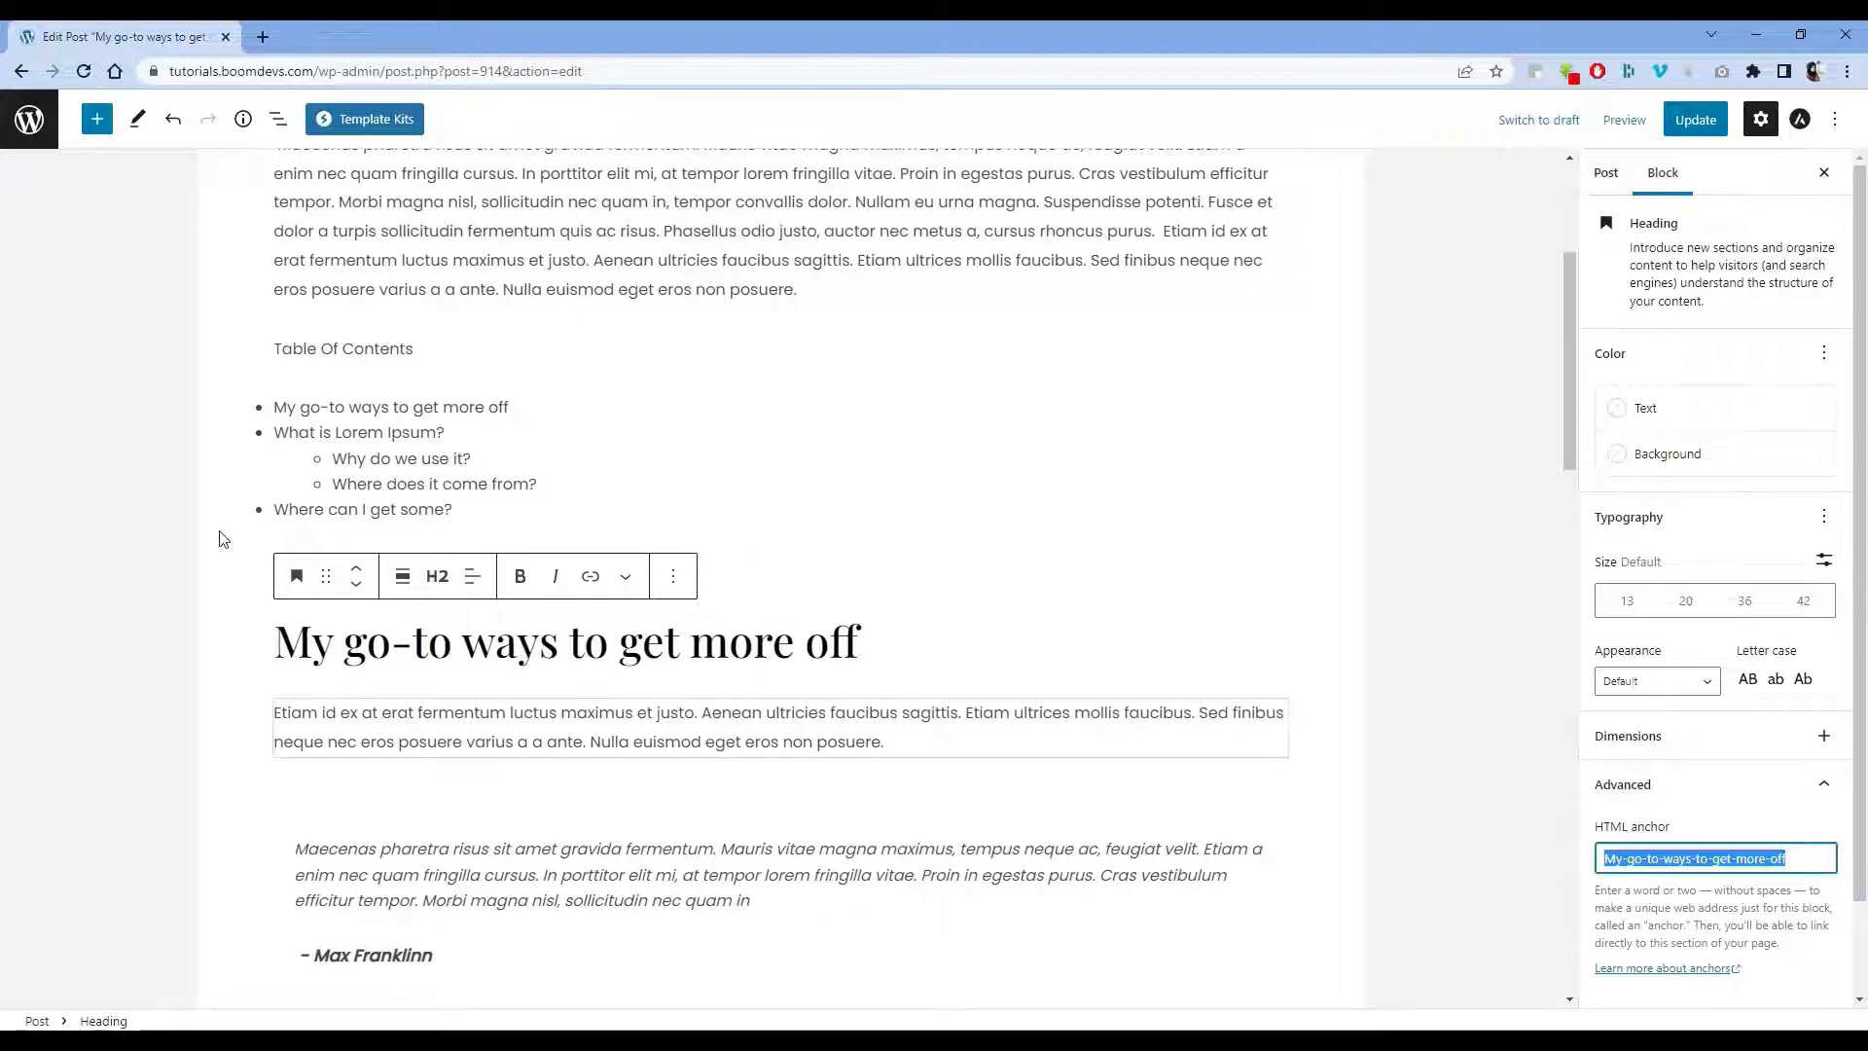
left_click(278, 408)
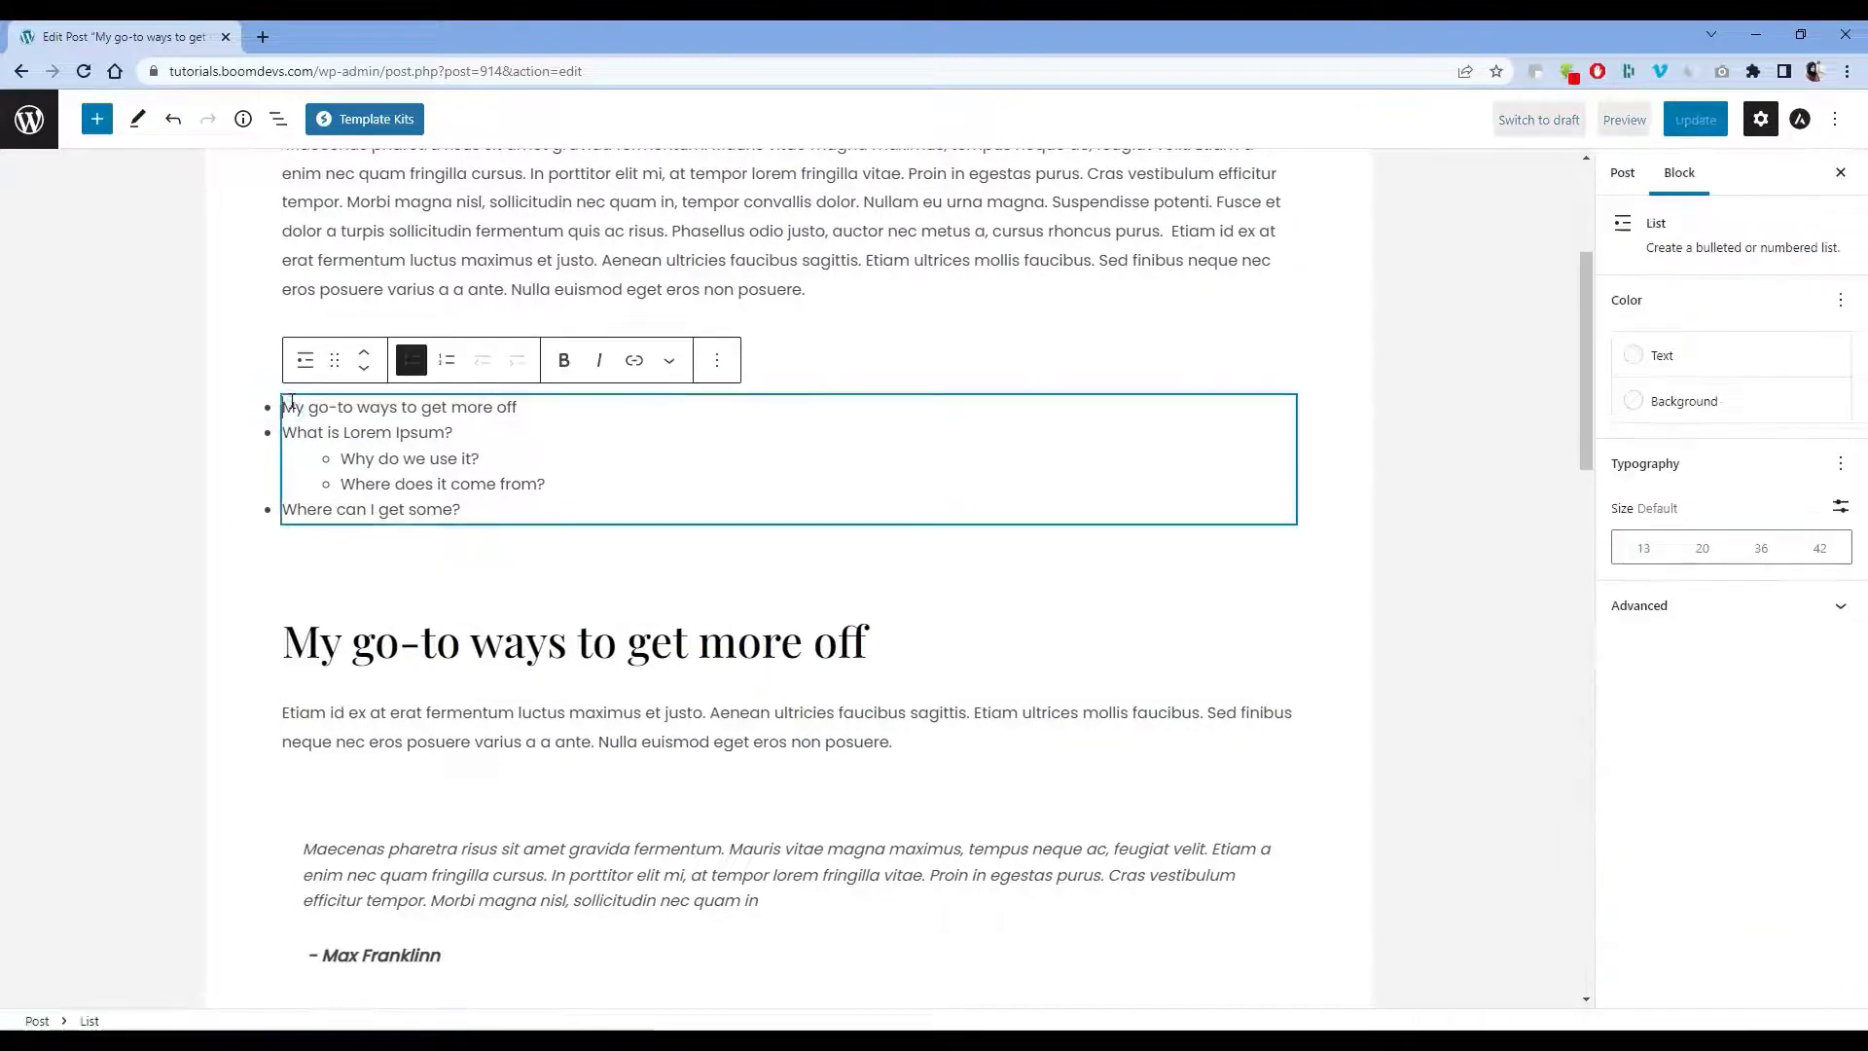
triple_click(418, 399)
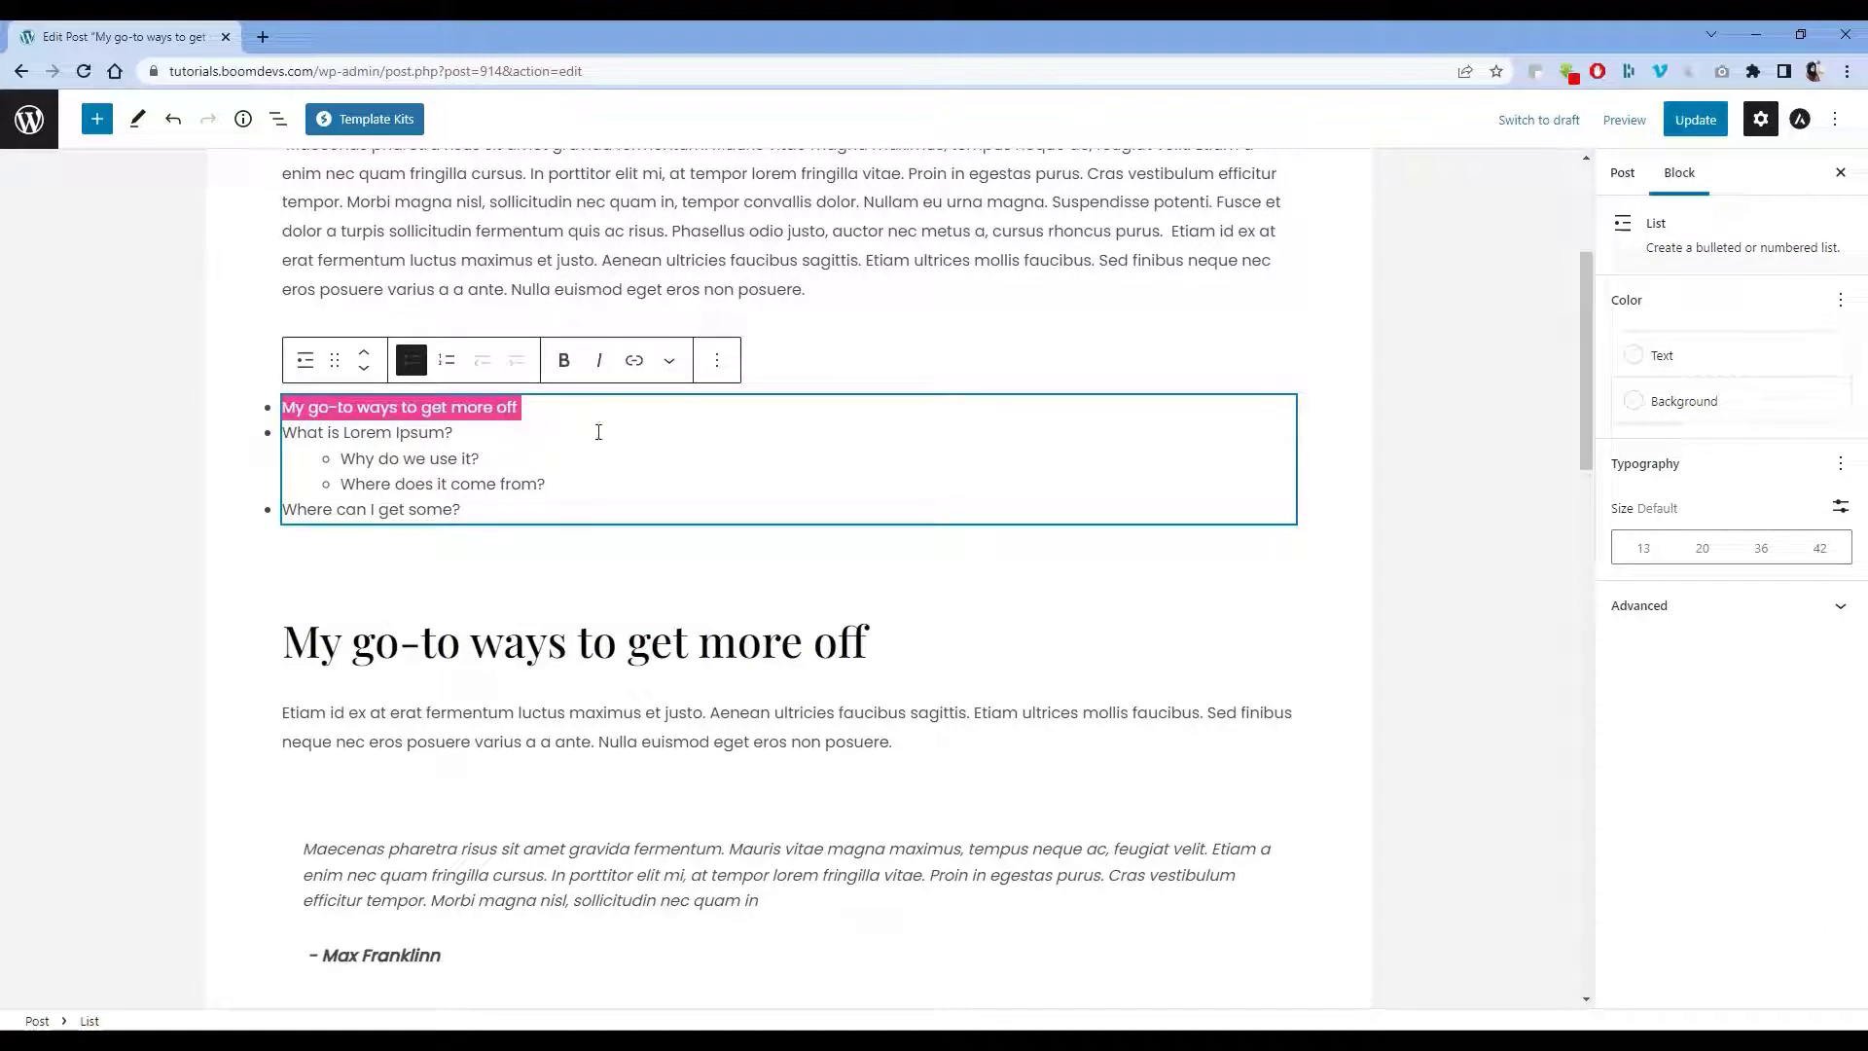
left_click(633, 360)
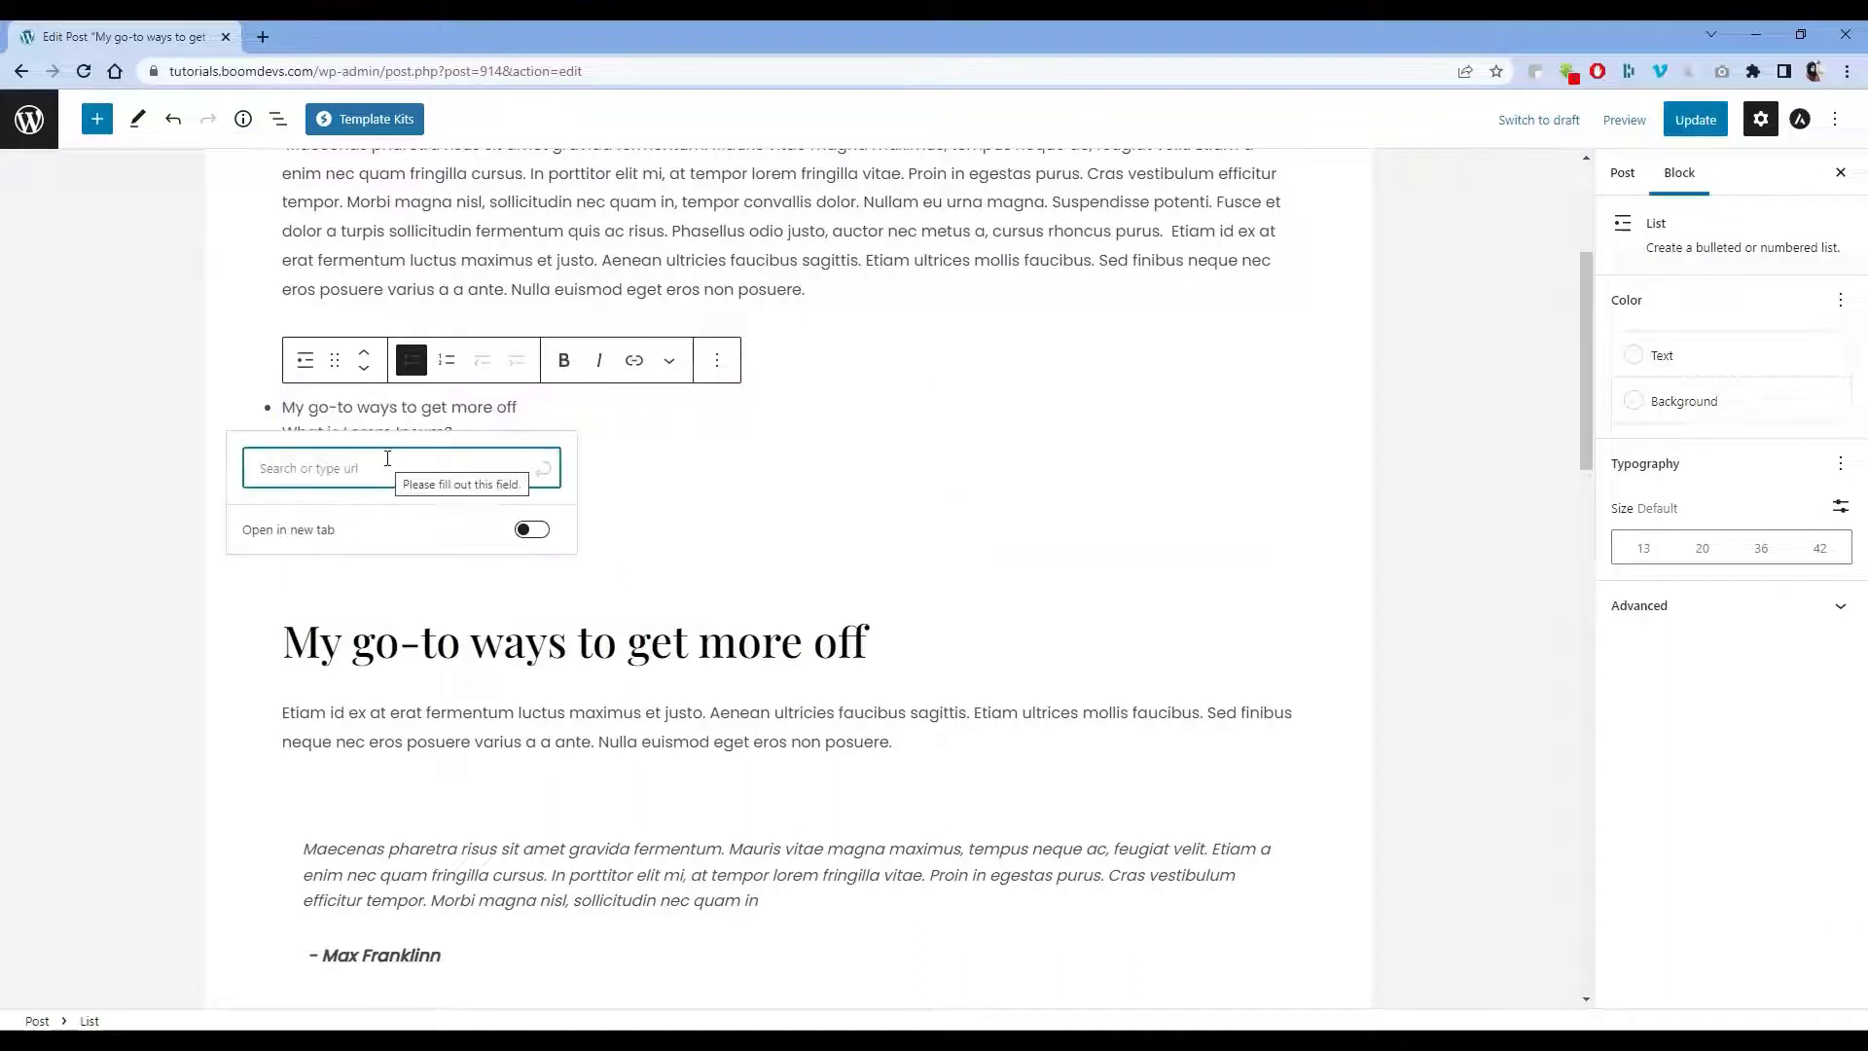
type("#")
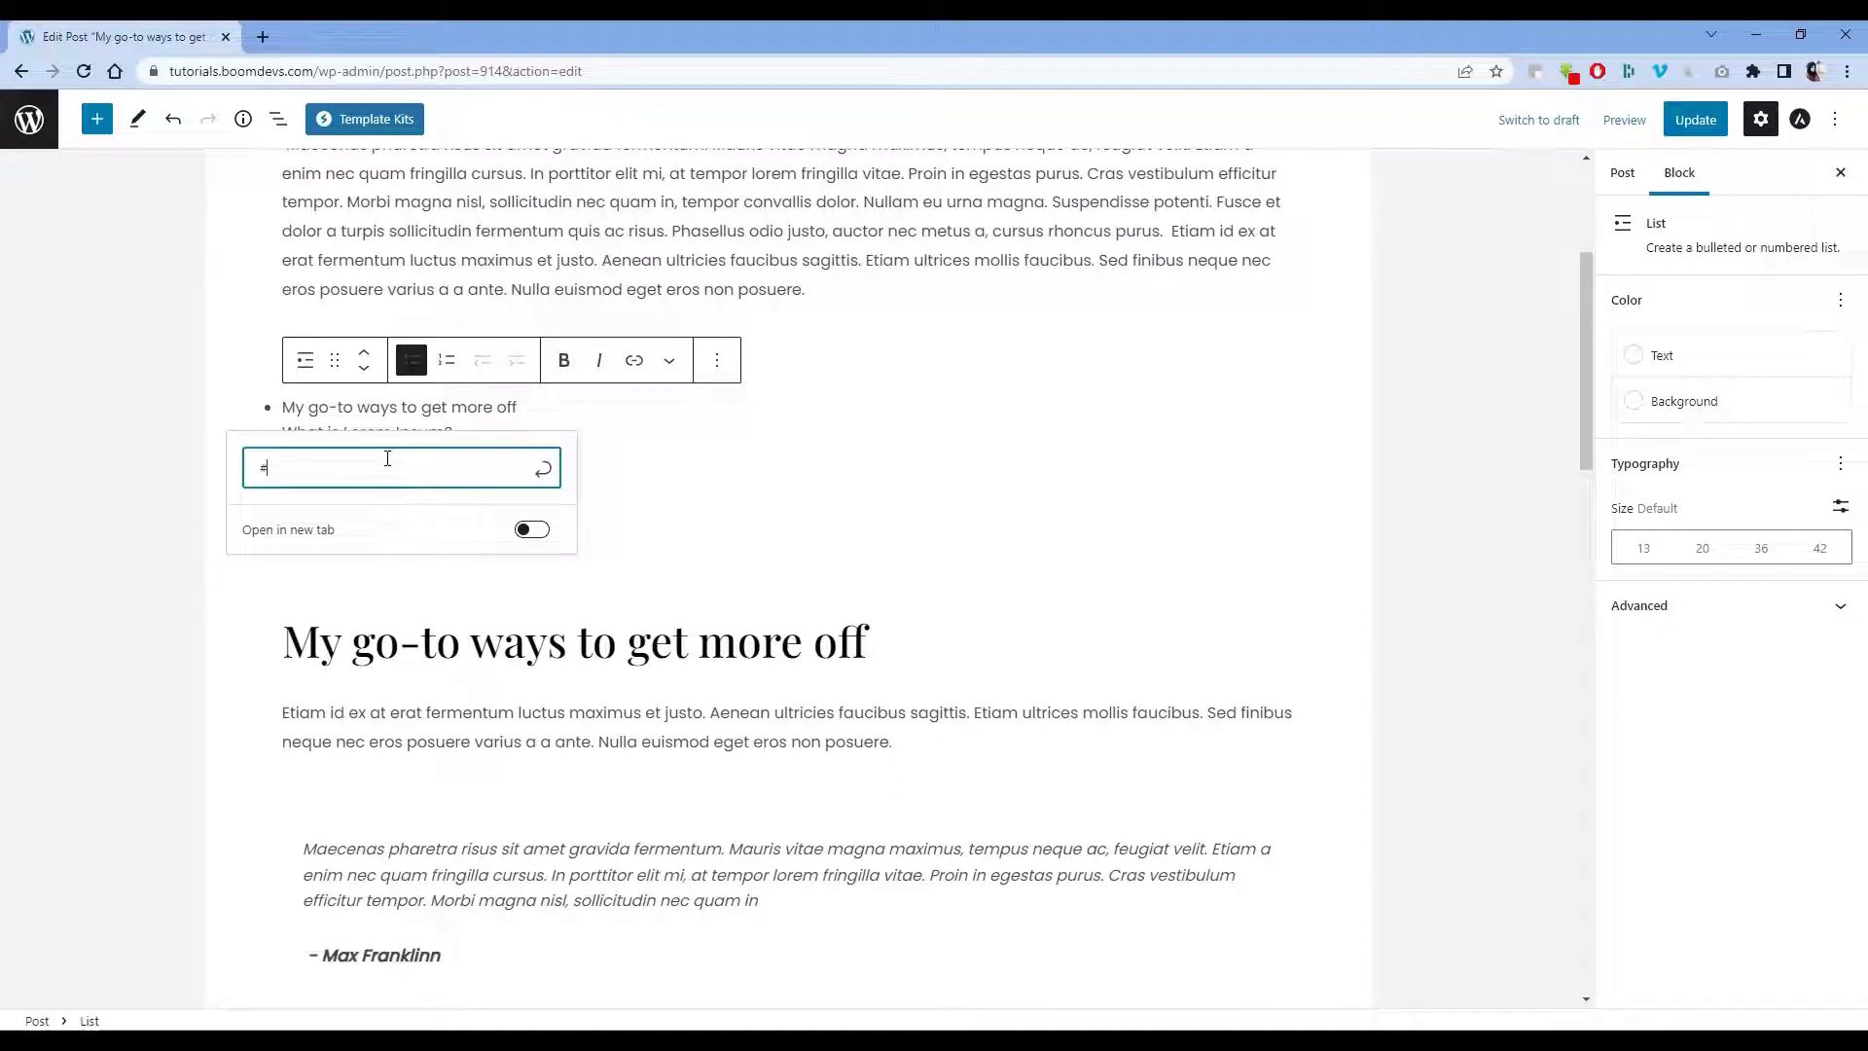
key("ctrl+v")
left_click(543, 469)
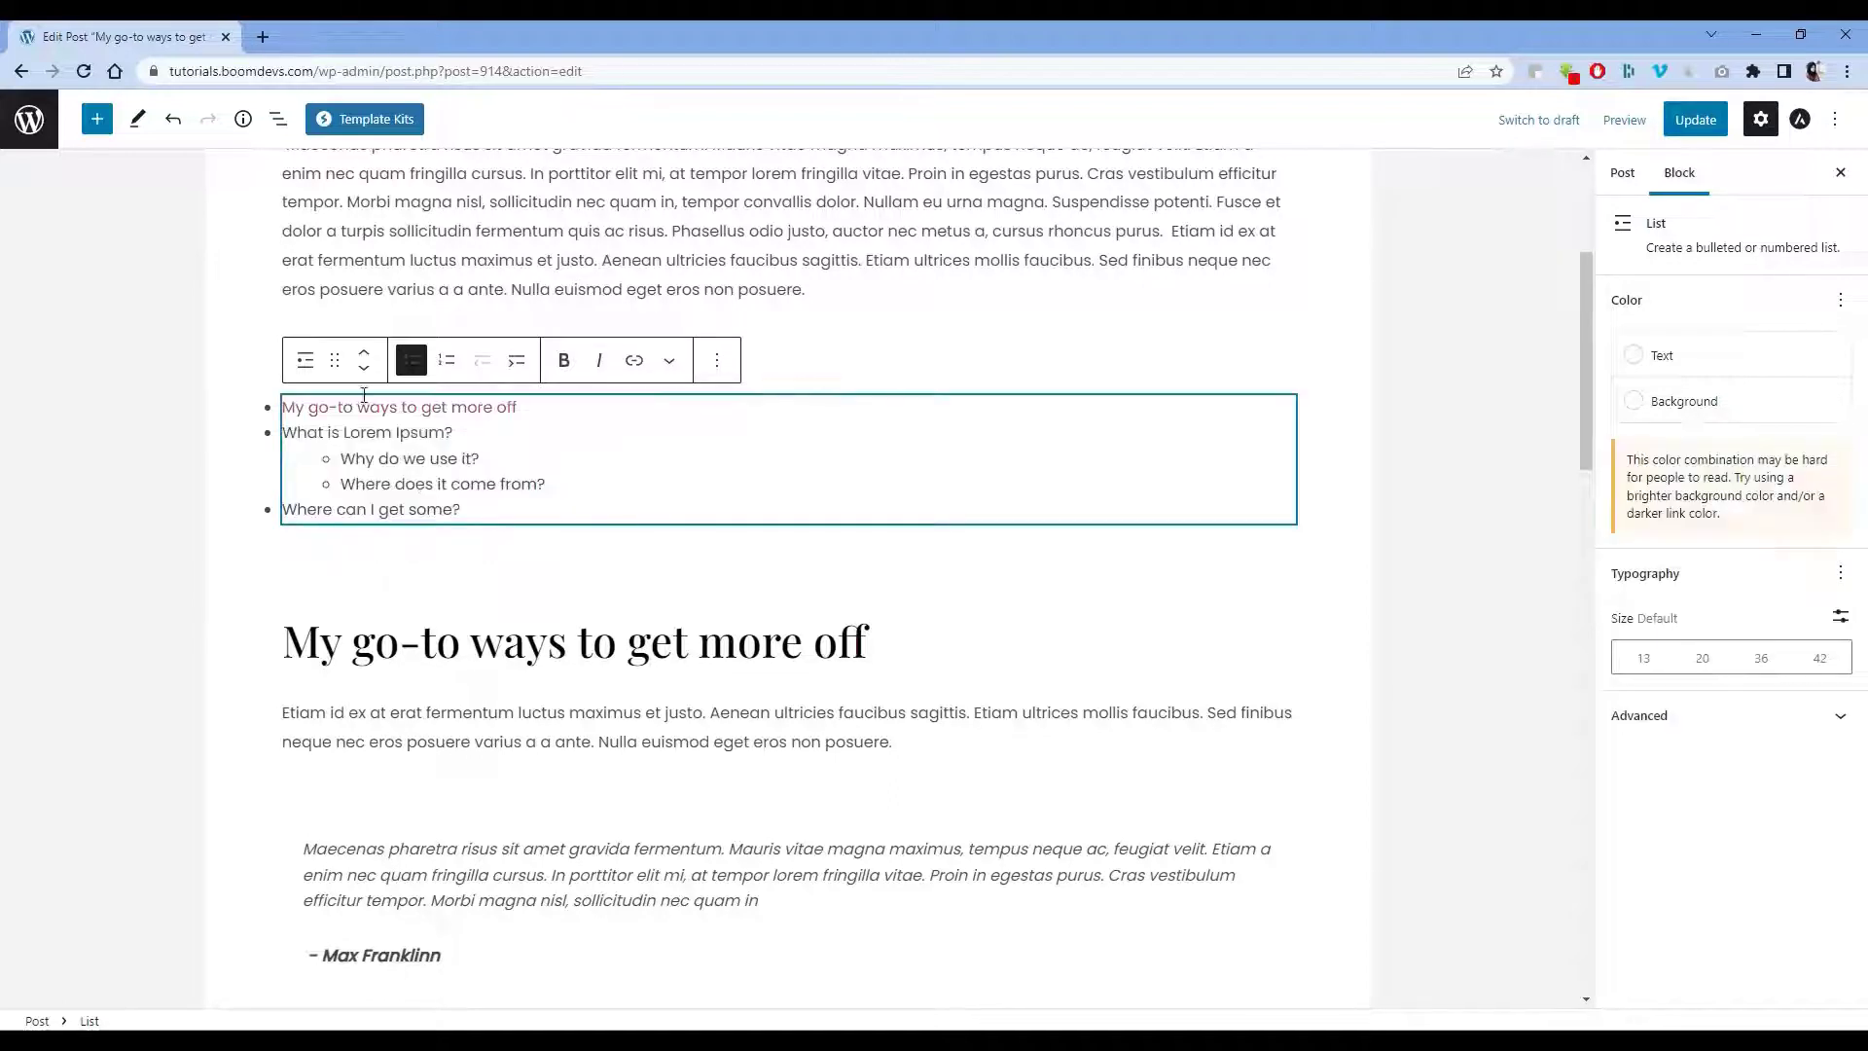
Link the 'What is Lorem Ipsum?' item to its heading's anchor #What-is-Lorem-Ipsum?
scroll(458, 776, "down", 5)
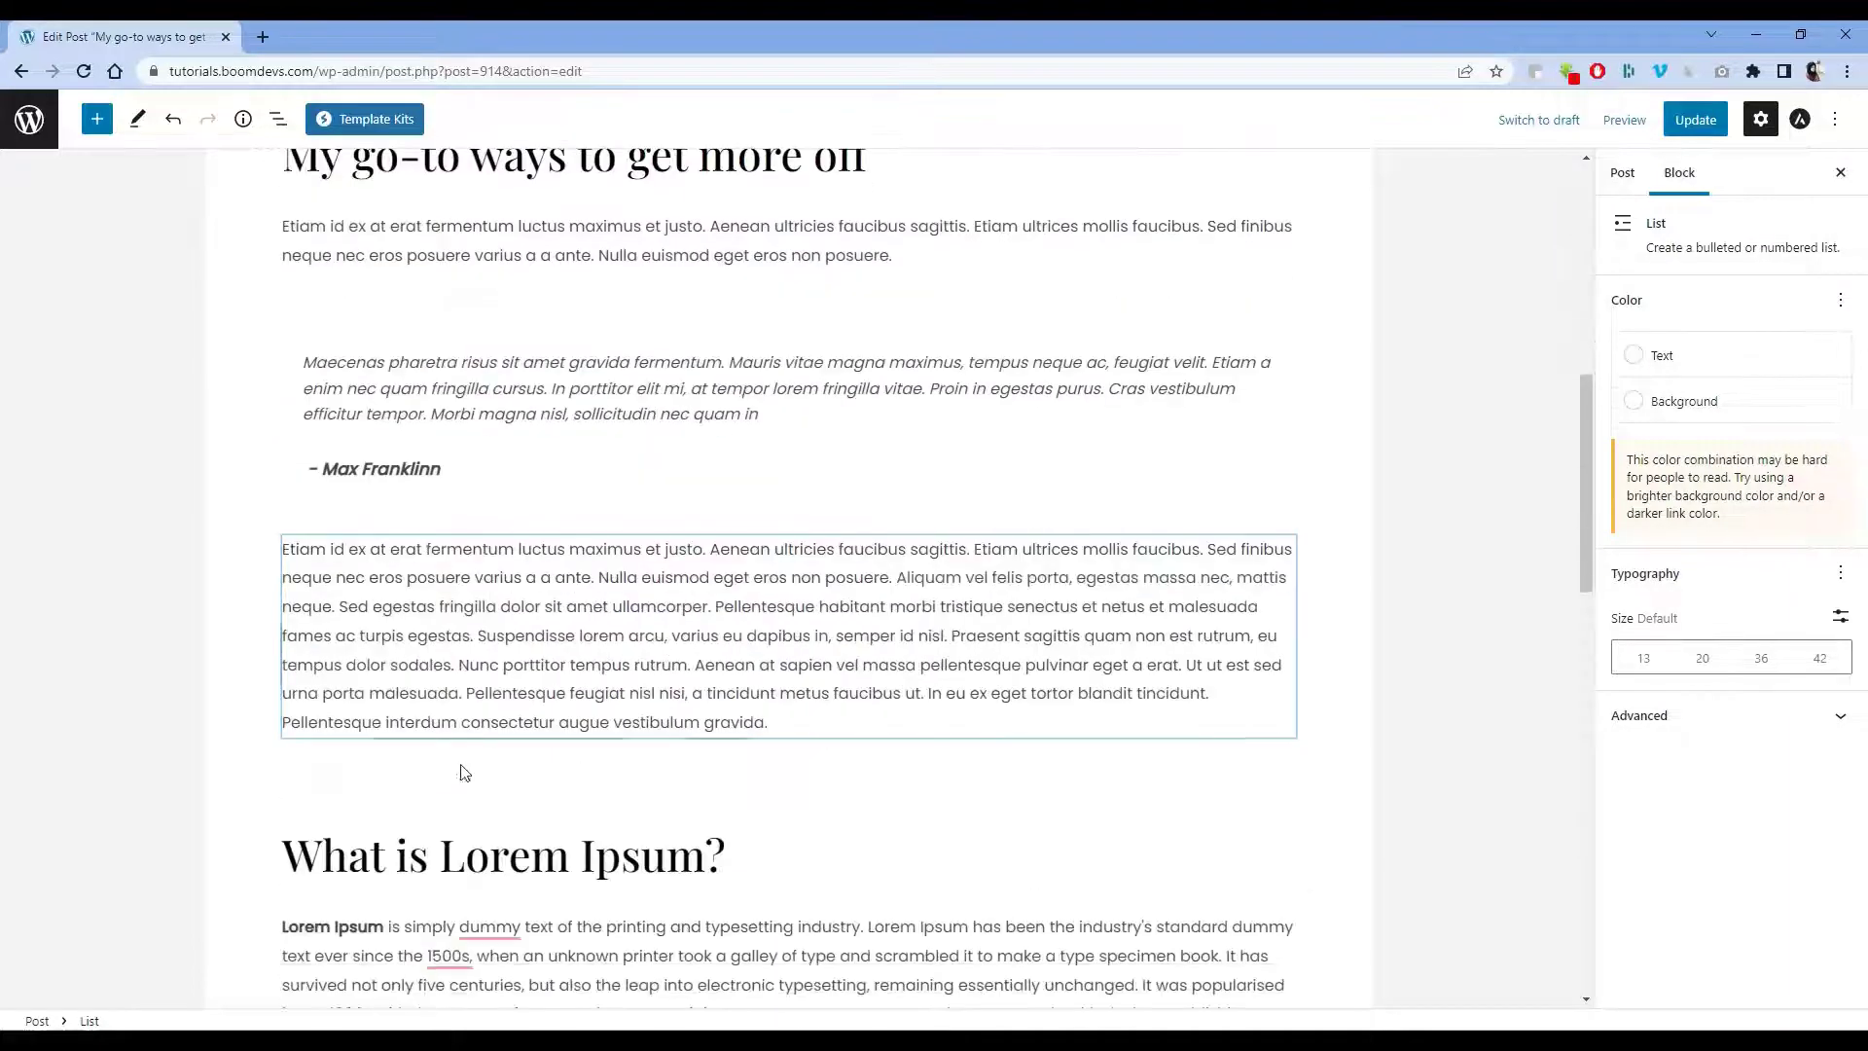
left_click(439, 854)
left_click(1840, 784)
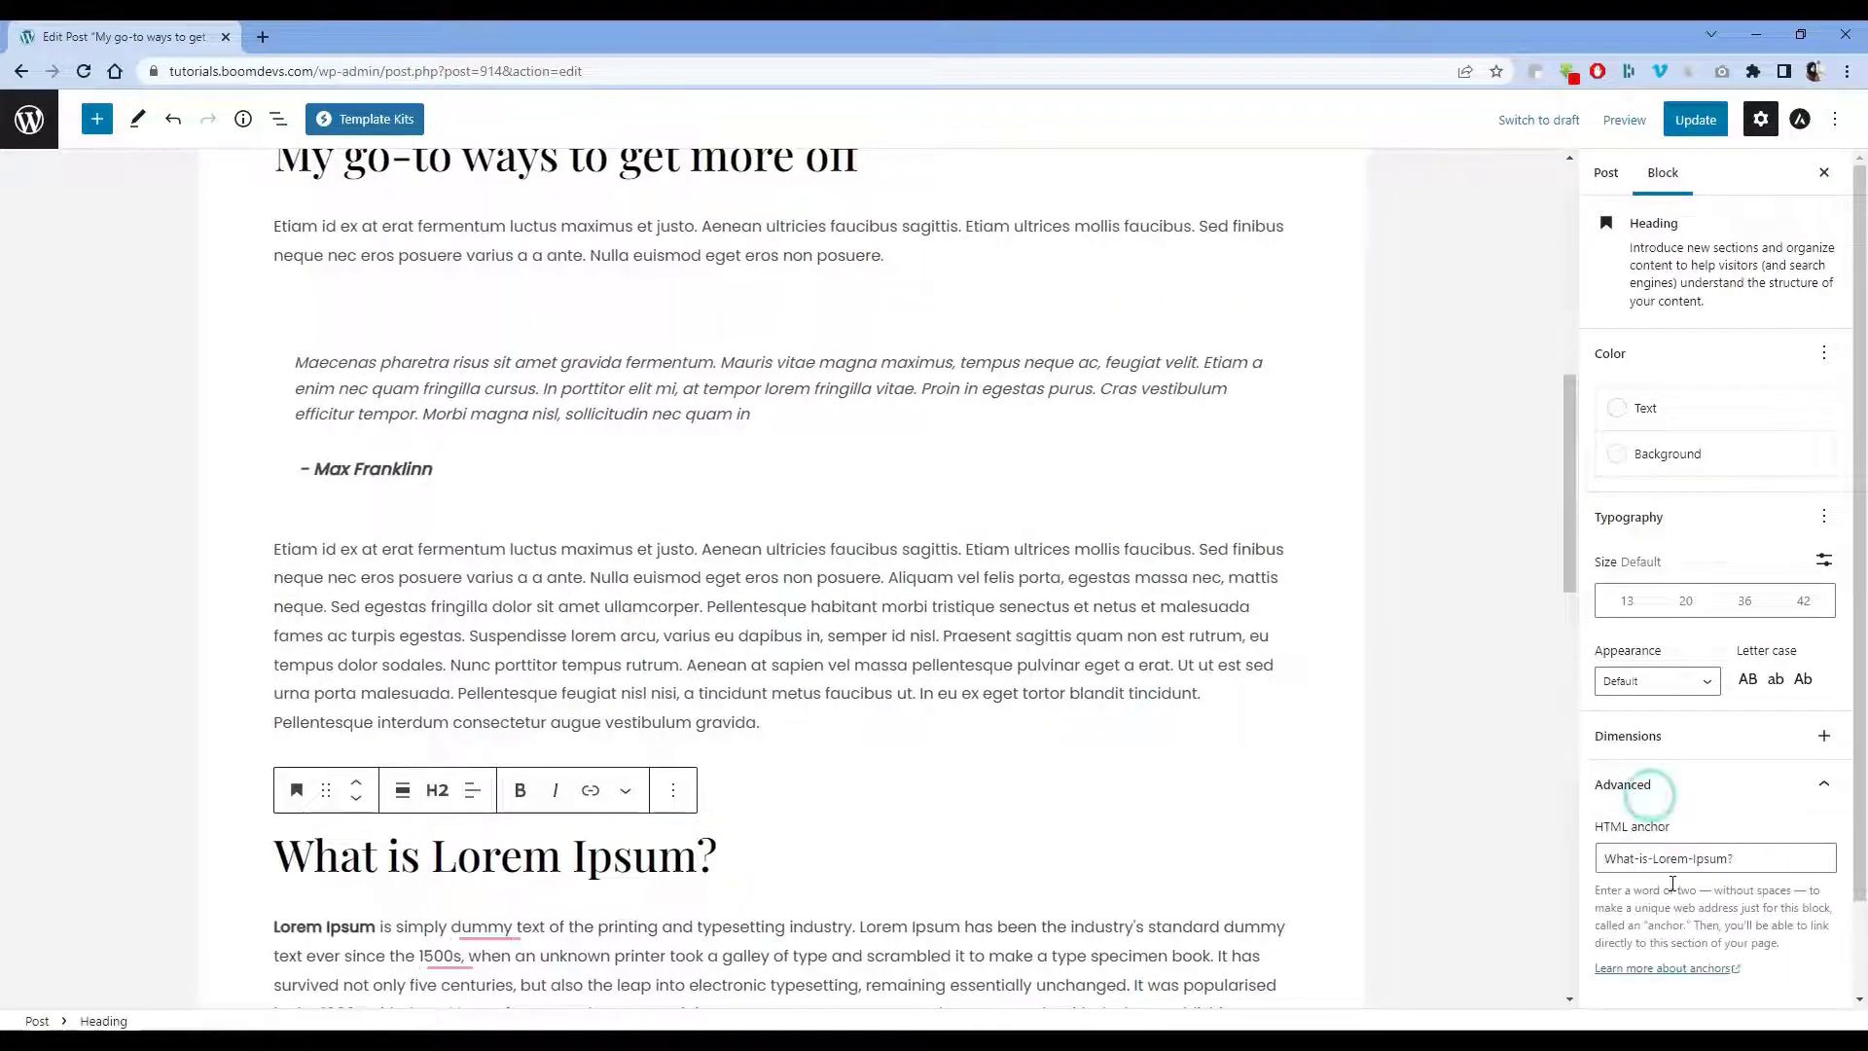
left_click(1660, 855)
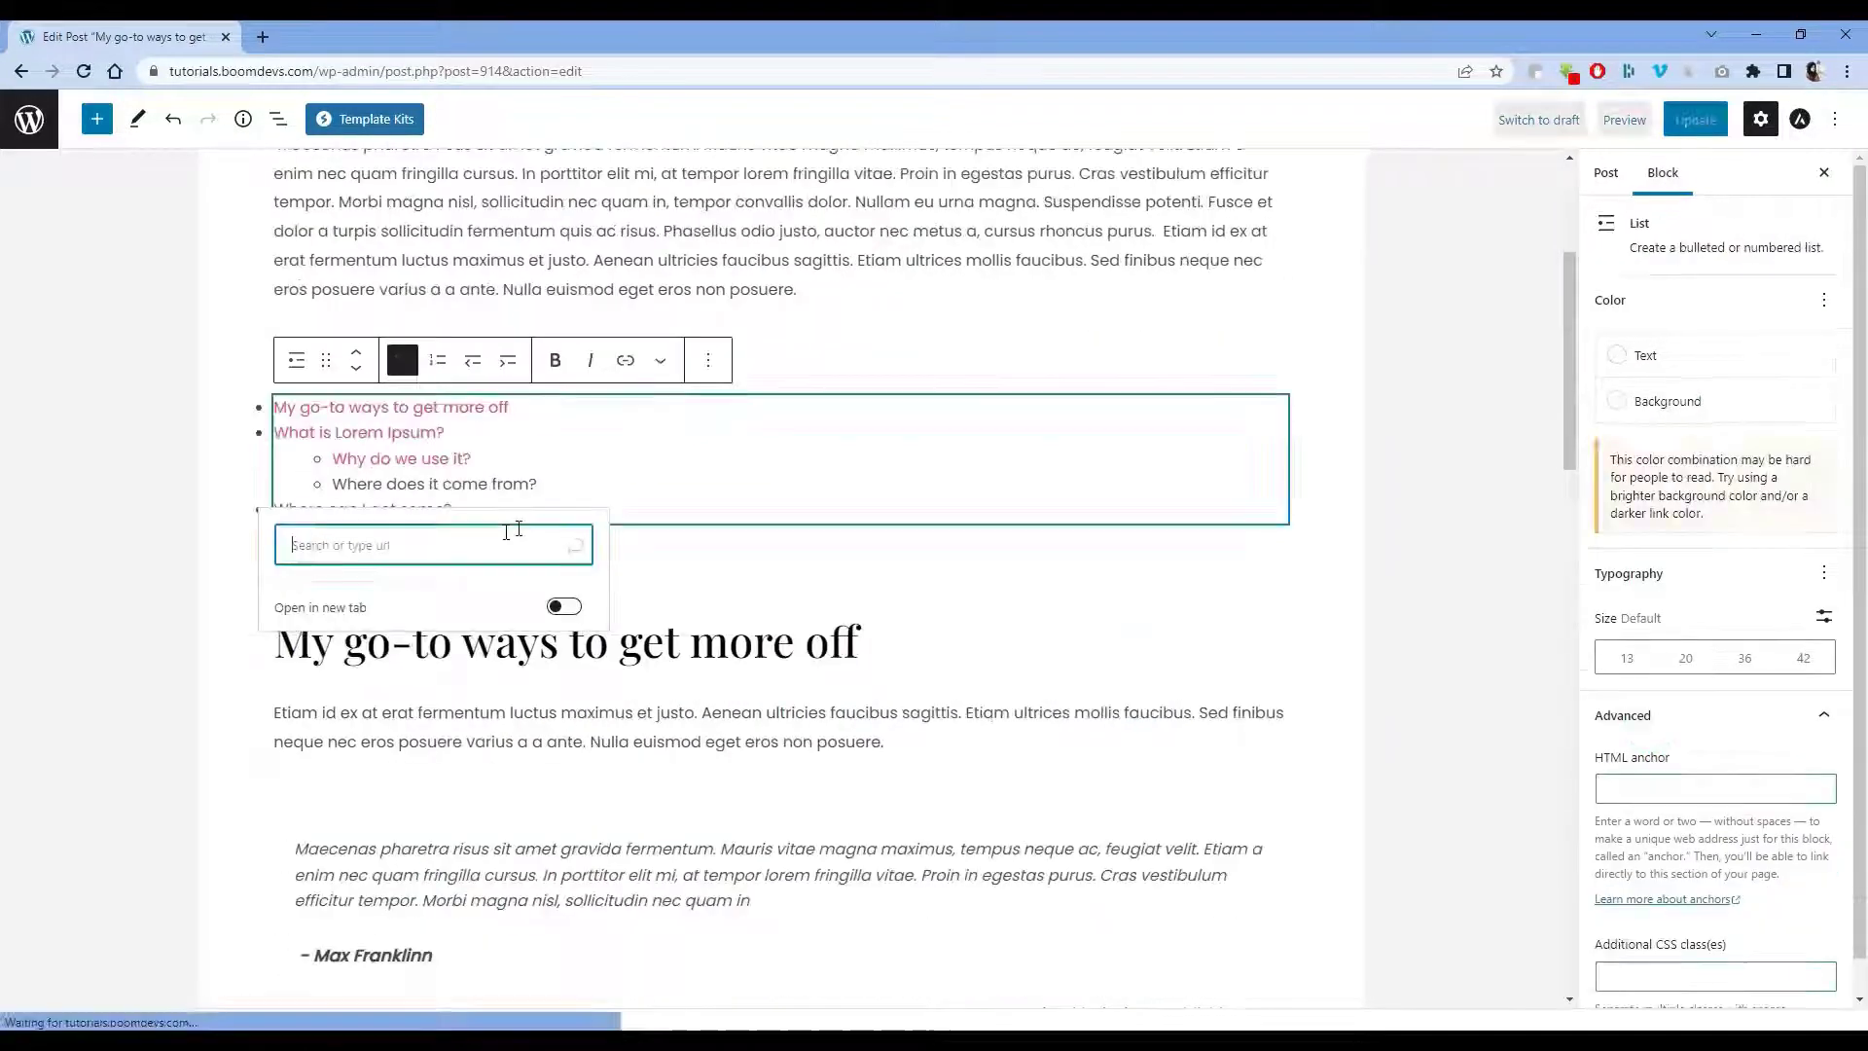
type("#")
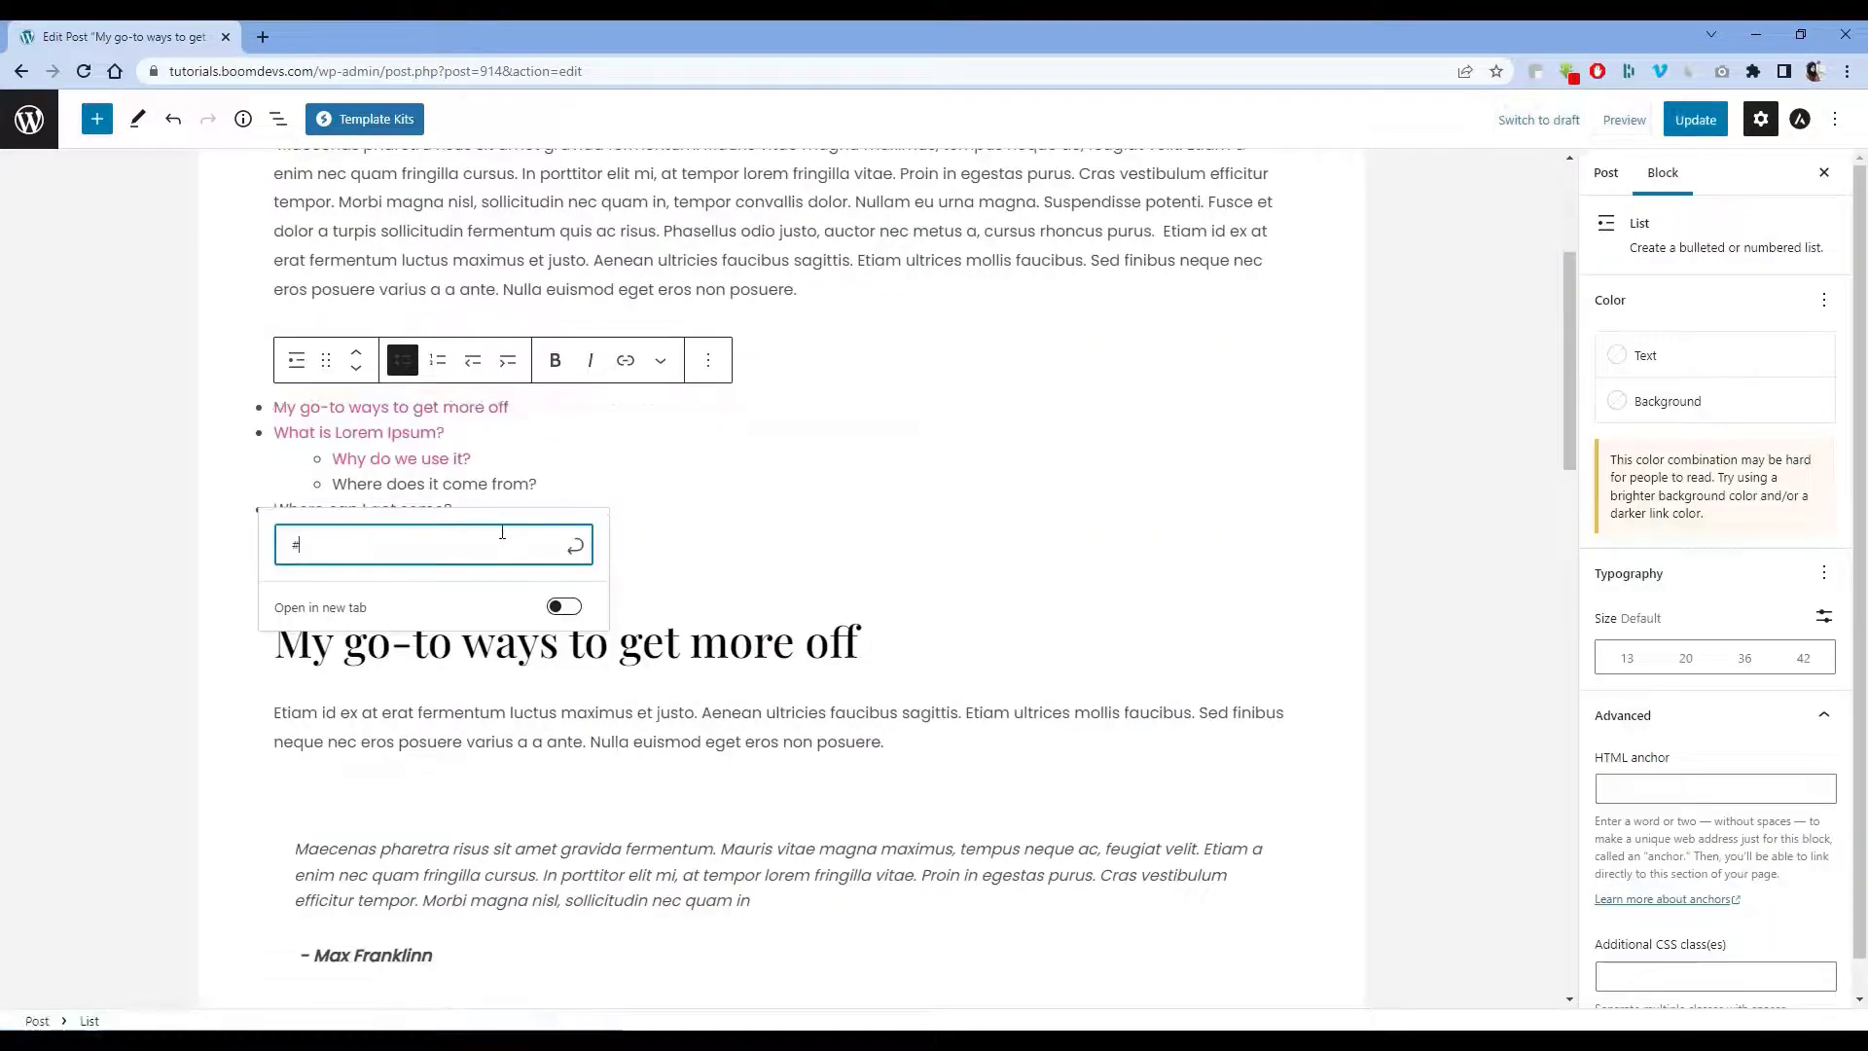
key("ctrl+v")
left_click(363, 525)
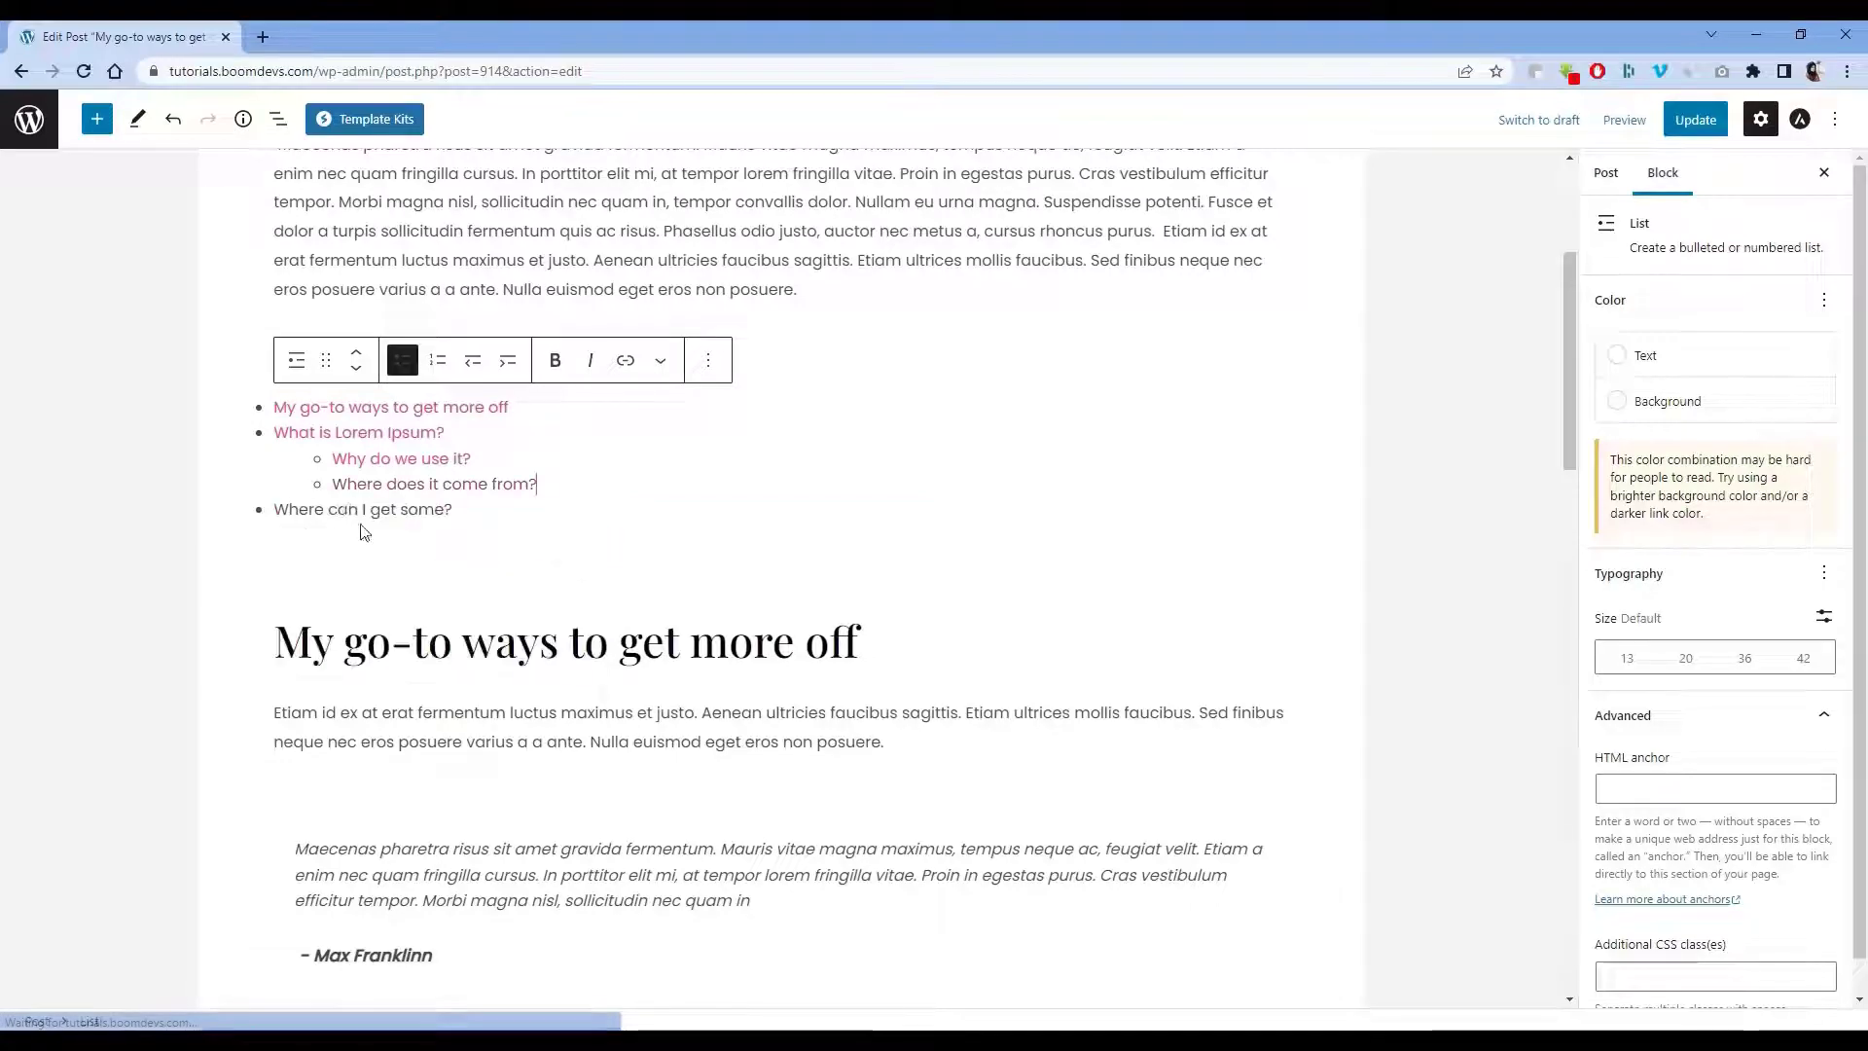
Link the 'Where can I get some?' item to #Where-can-I-get-some?
scroll(545, 715, "down", 12)
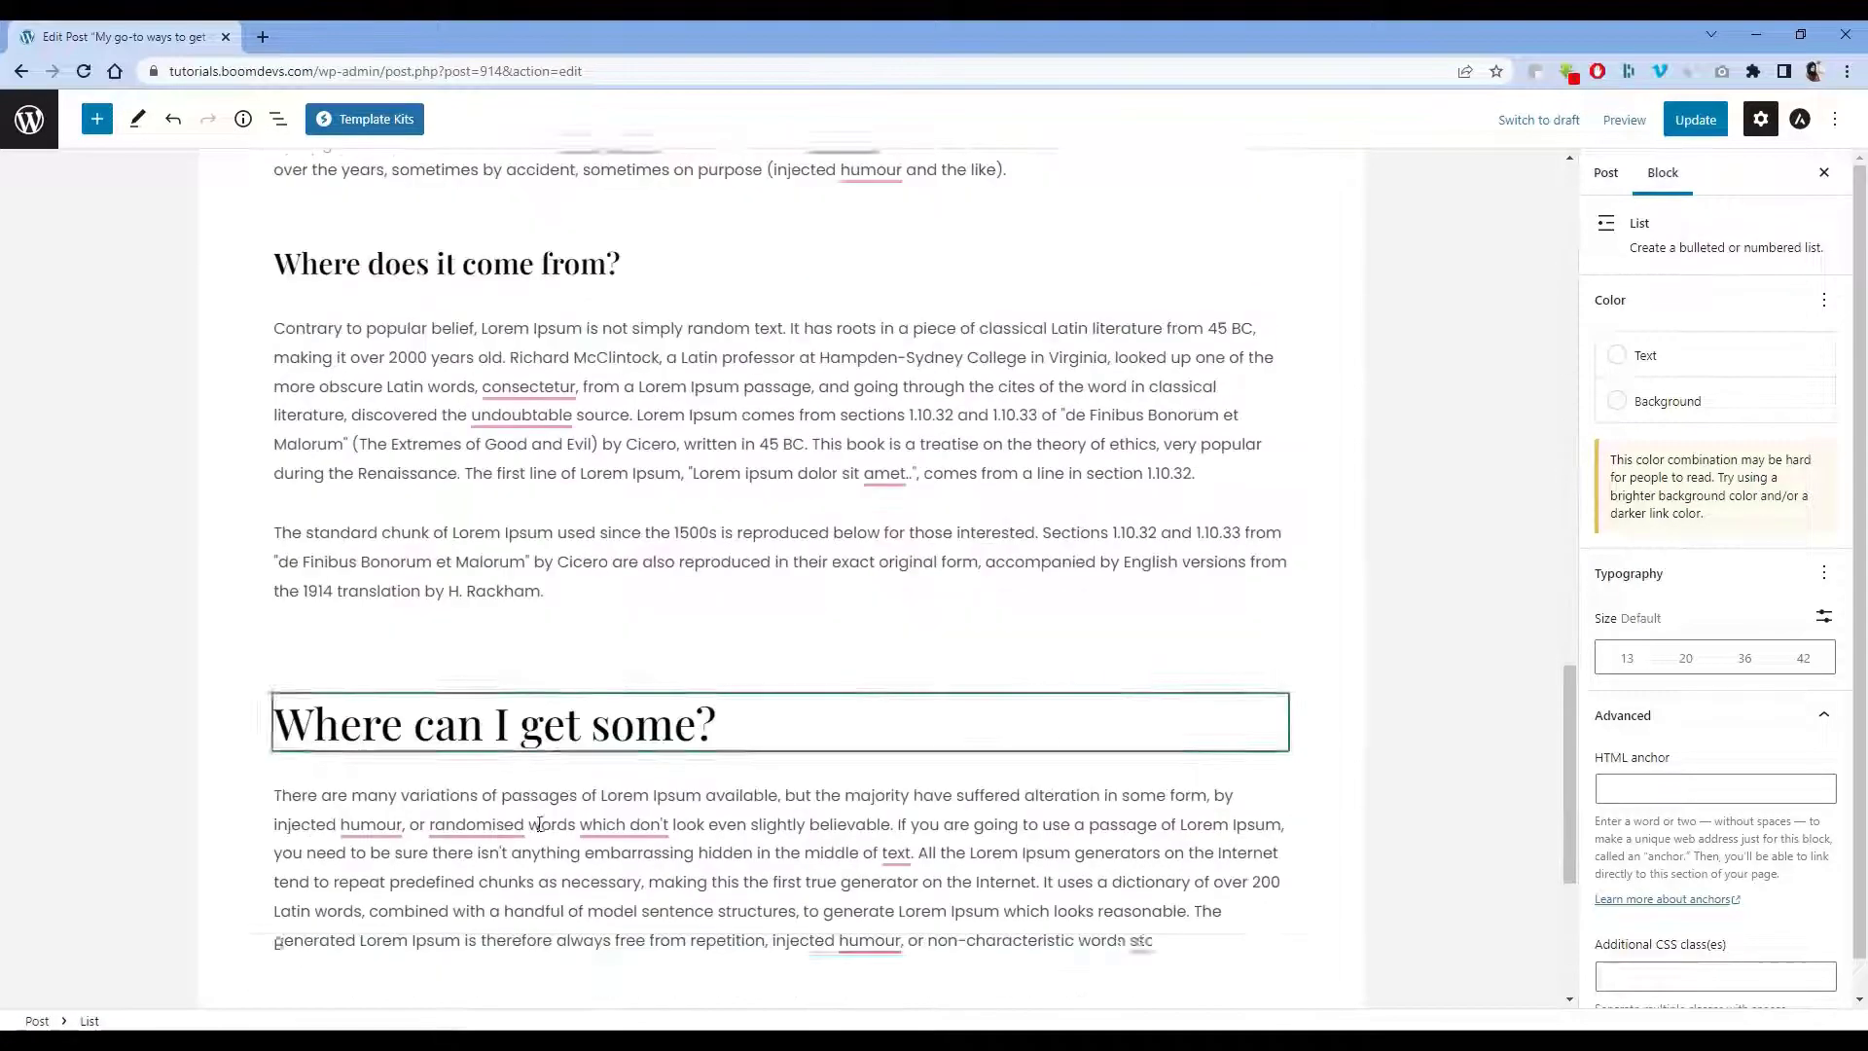
left_click(548, 516)
left_click_drag(1742, 859, 1601, 859)
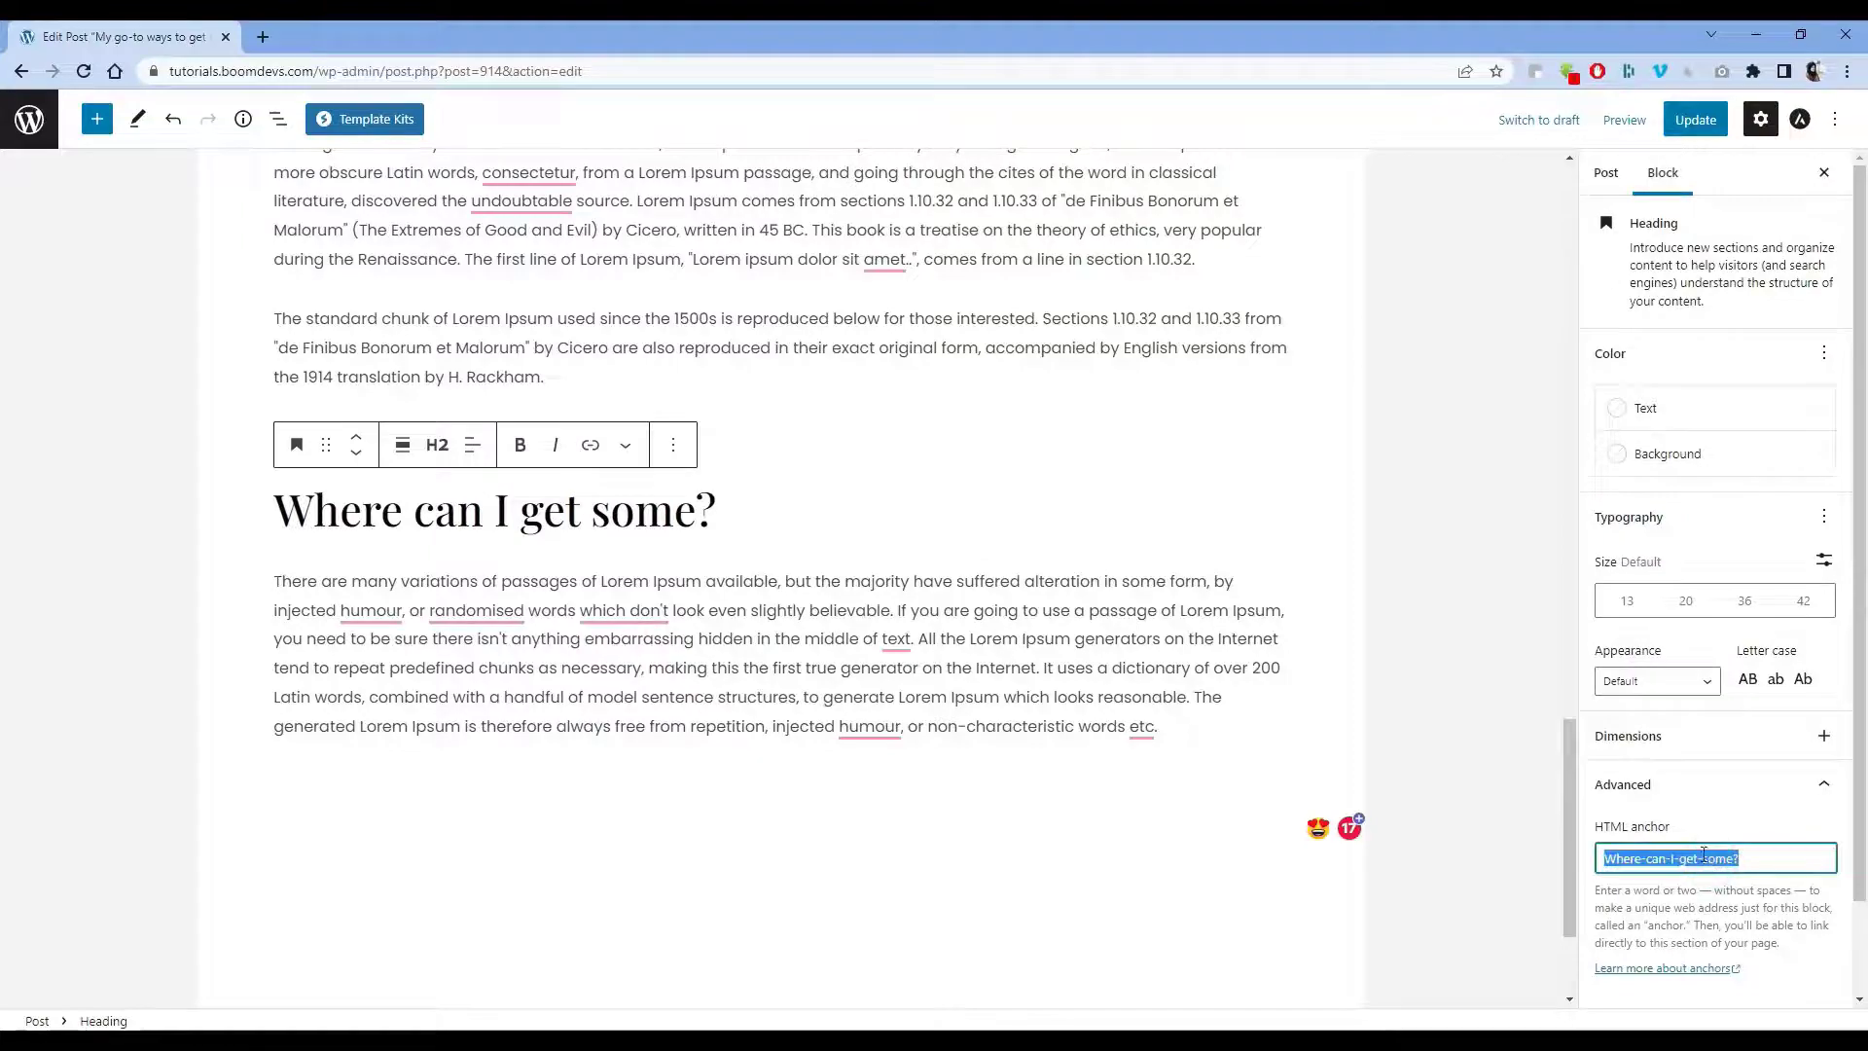
scroll(893, 626, "up", 5)
scroll(616, 522, "up", 10)
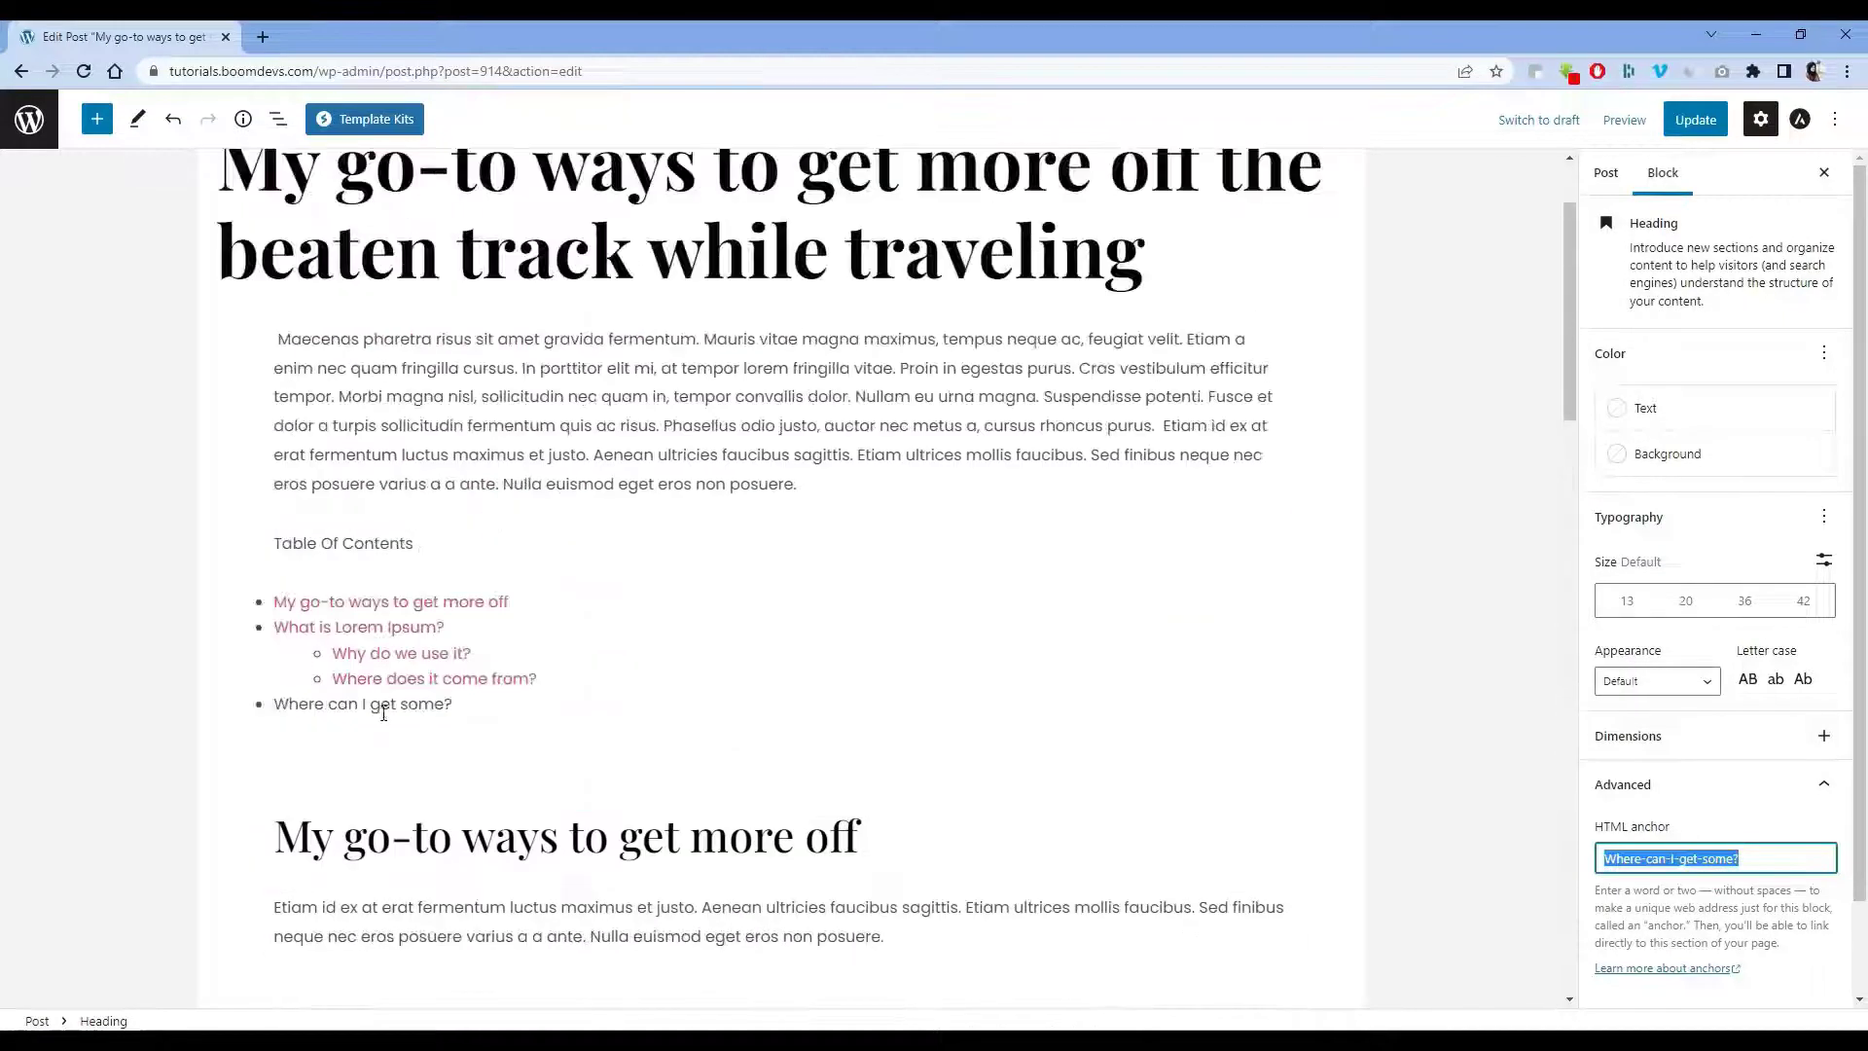
left_click(368, 706)
triple_click(292, 703)
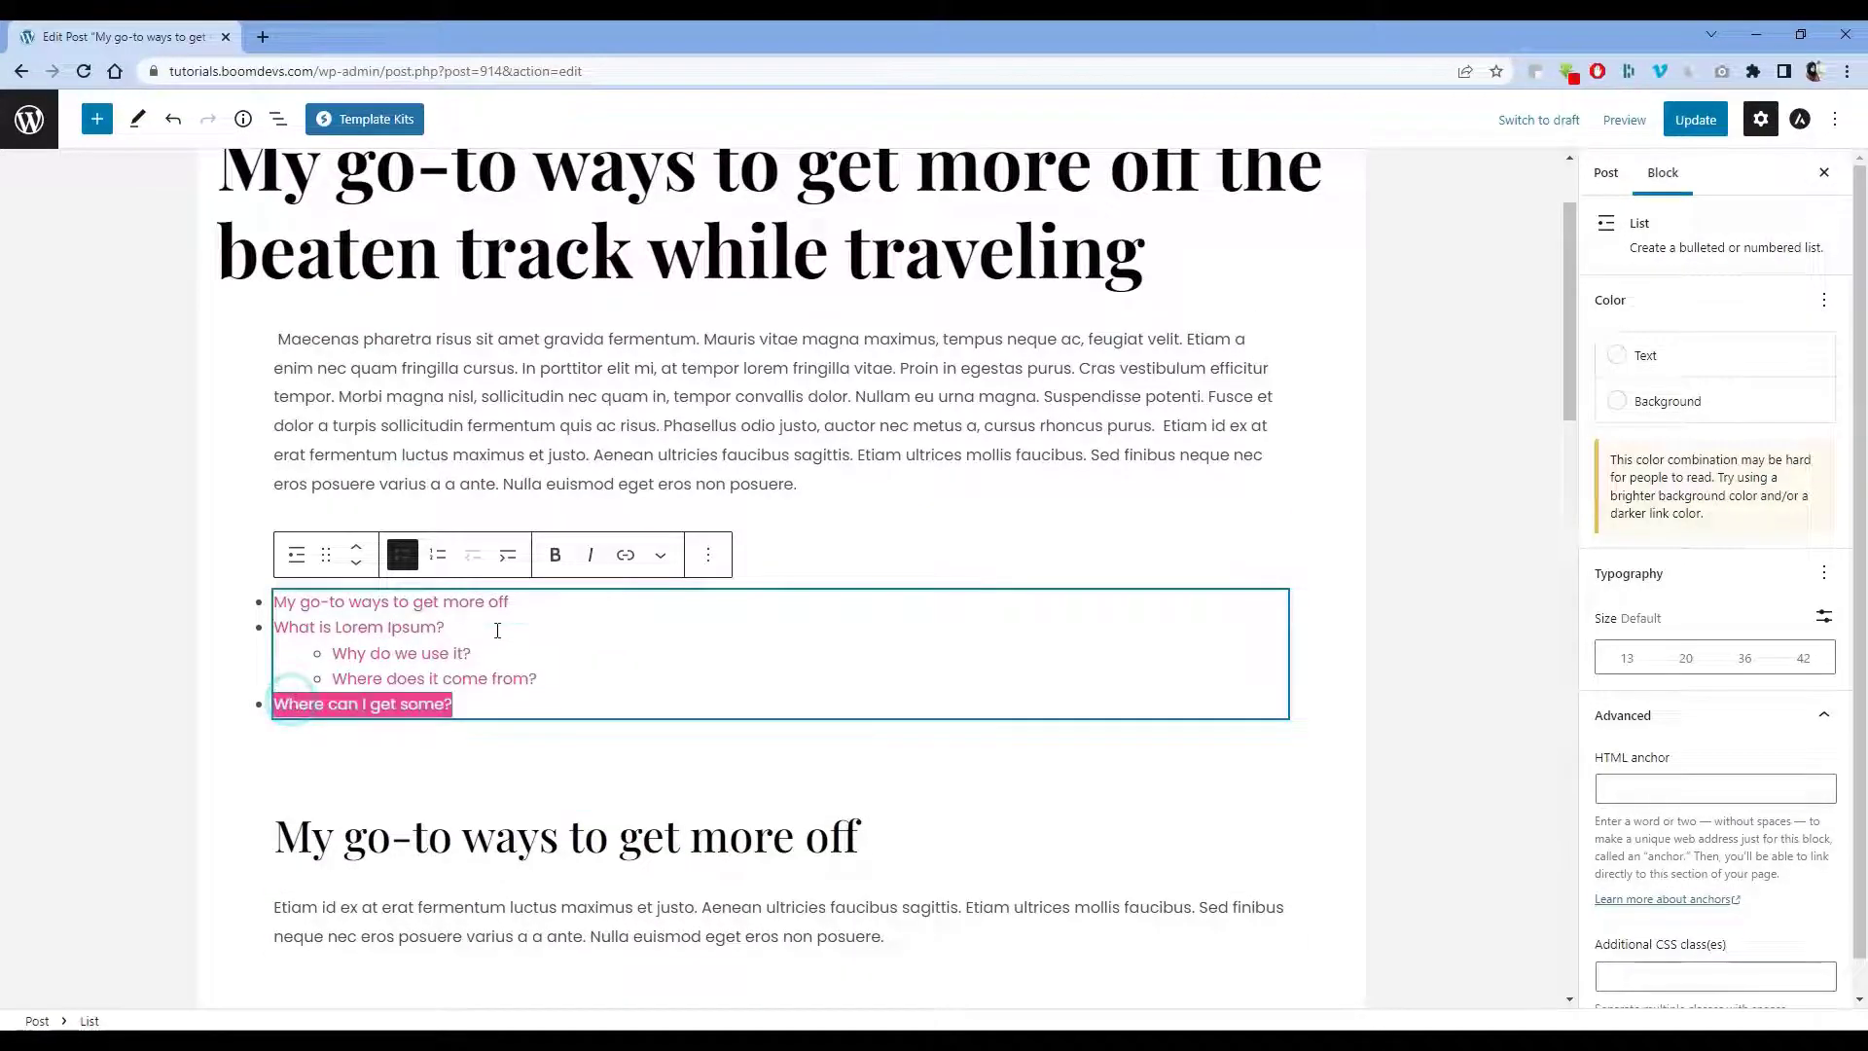
left_click(626, 555)
type("#")
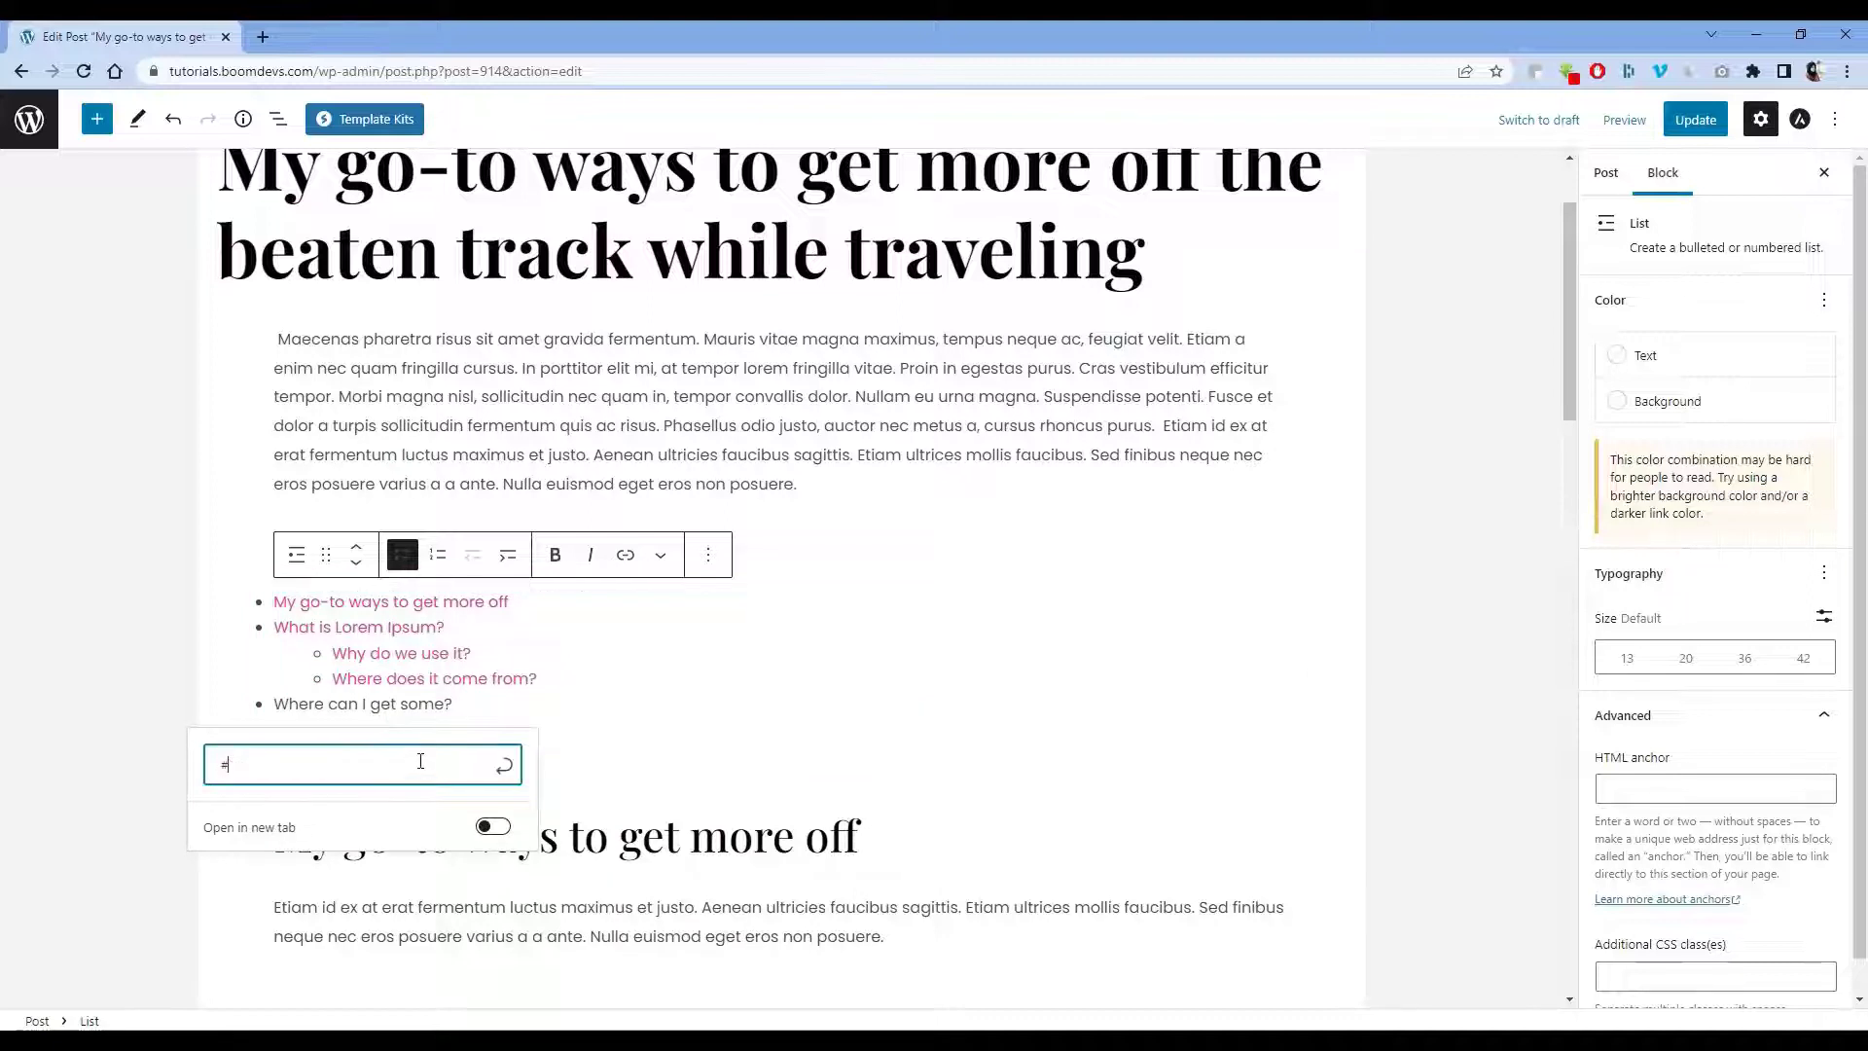
type("where-can-i-get-some")
key("Return")
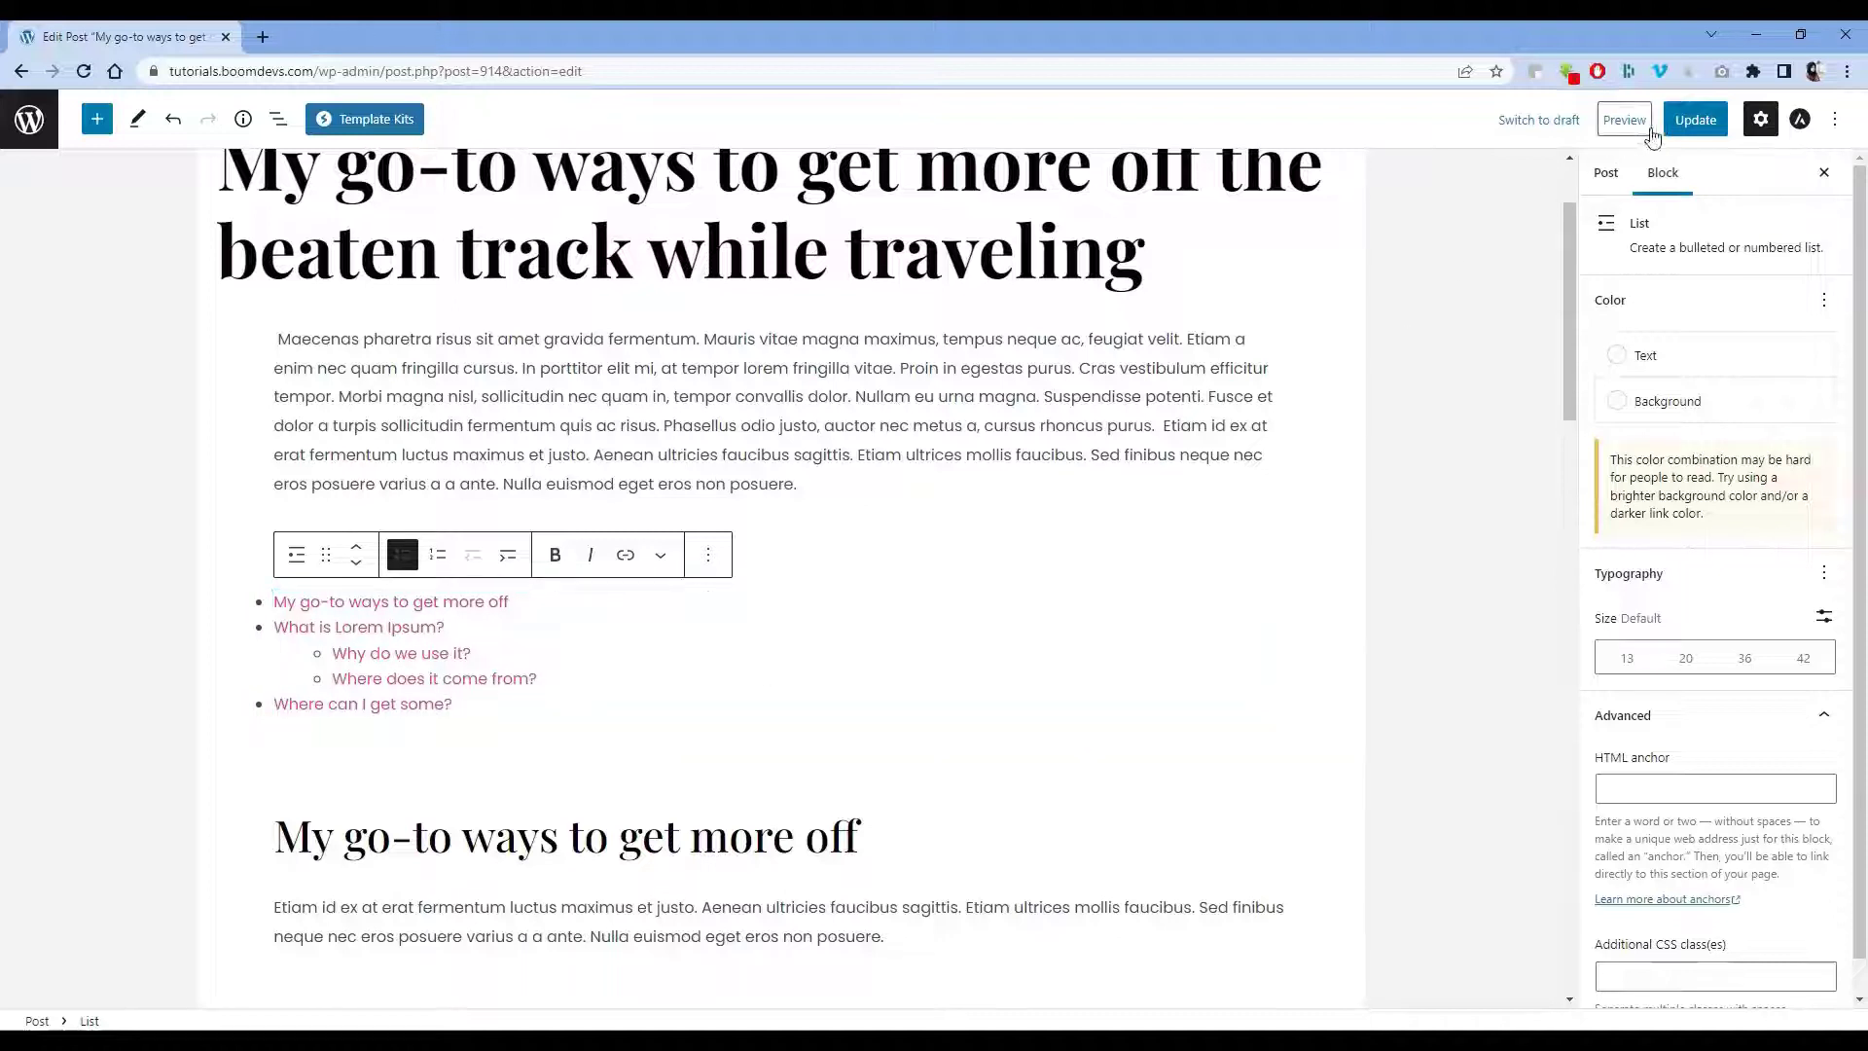
Update the post, preview it in a new tab, and test several Table Of Contents links.
left_click(1687, 124)
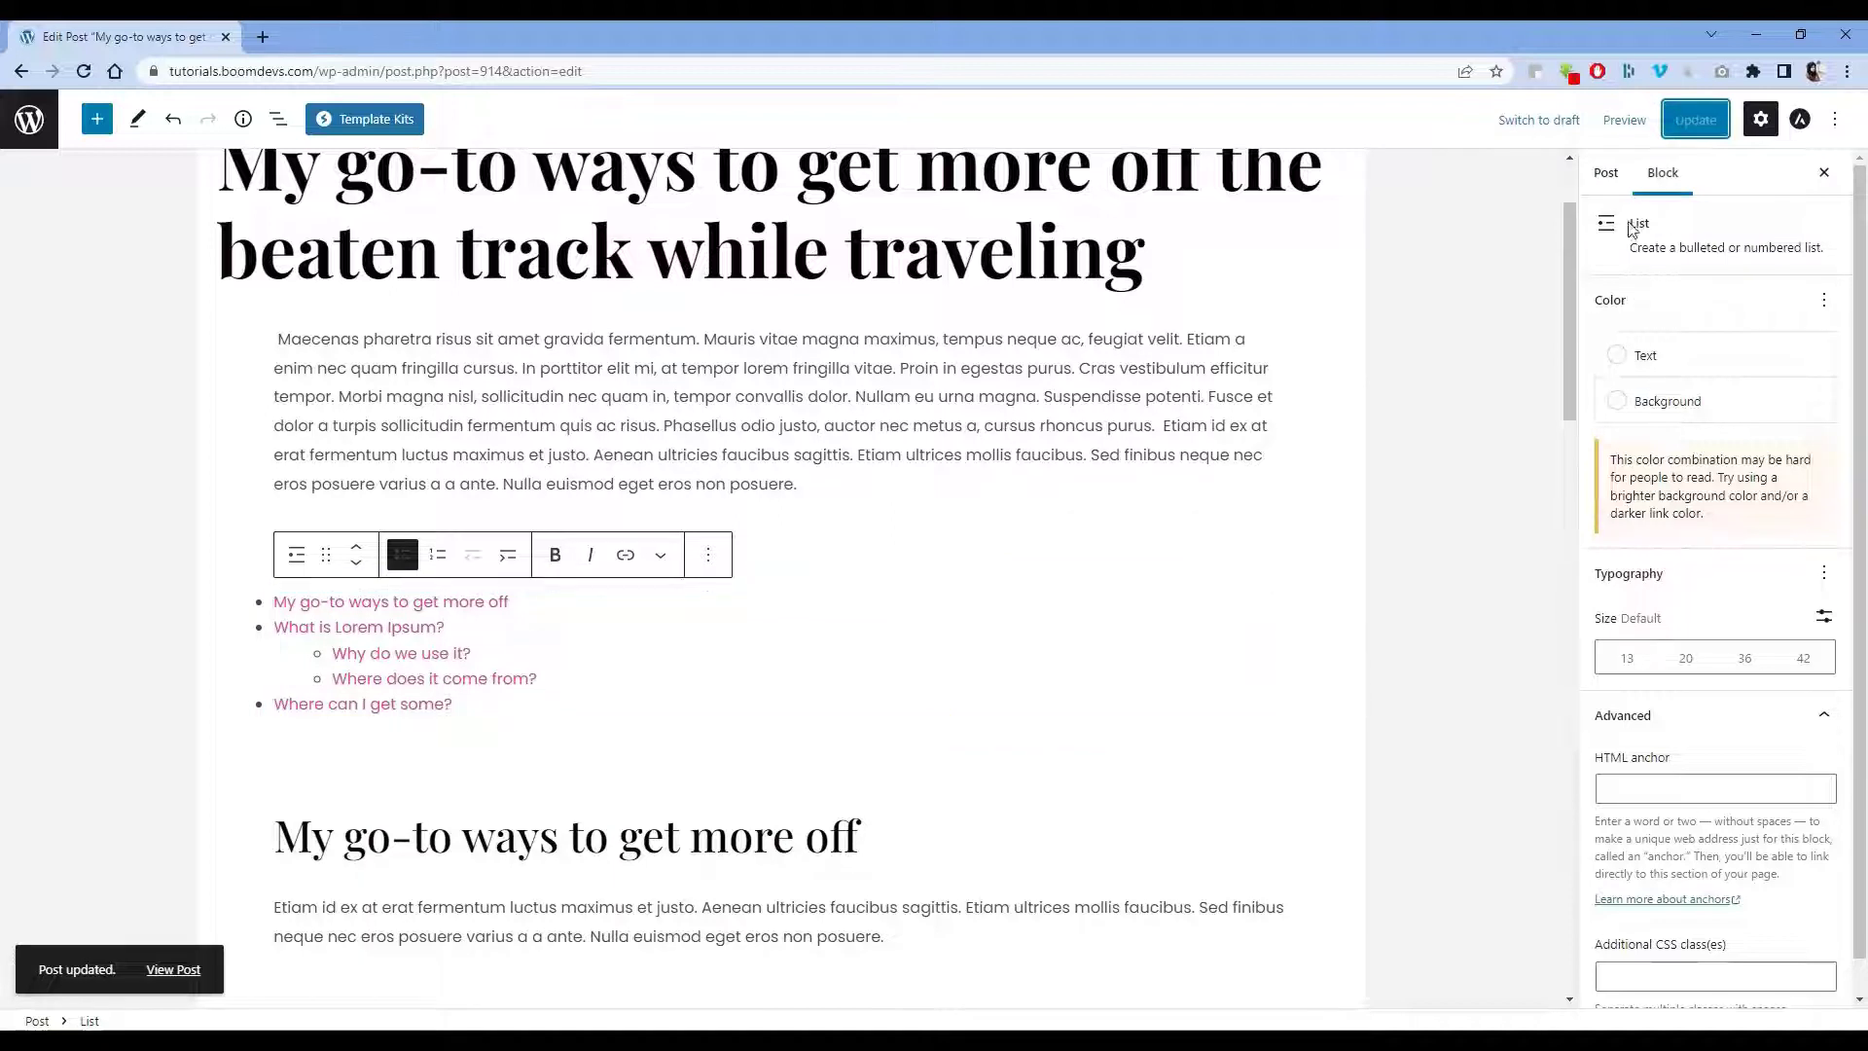
left_click(1638, 121)
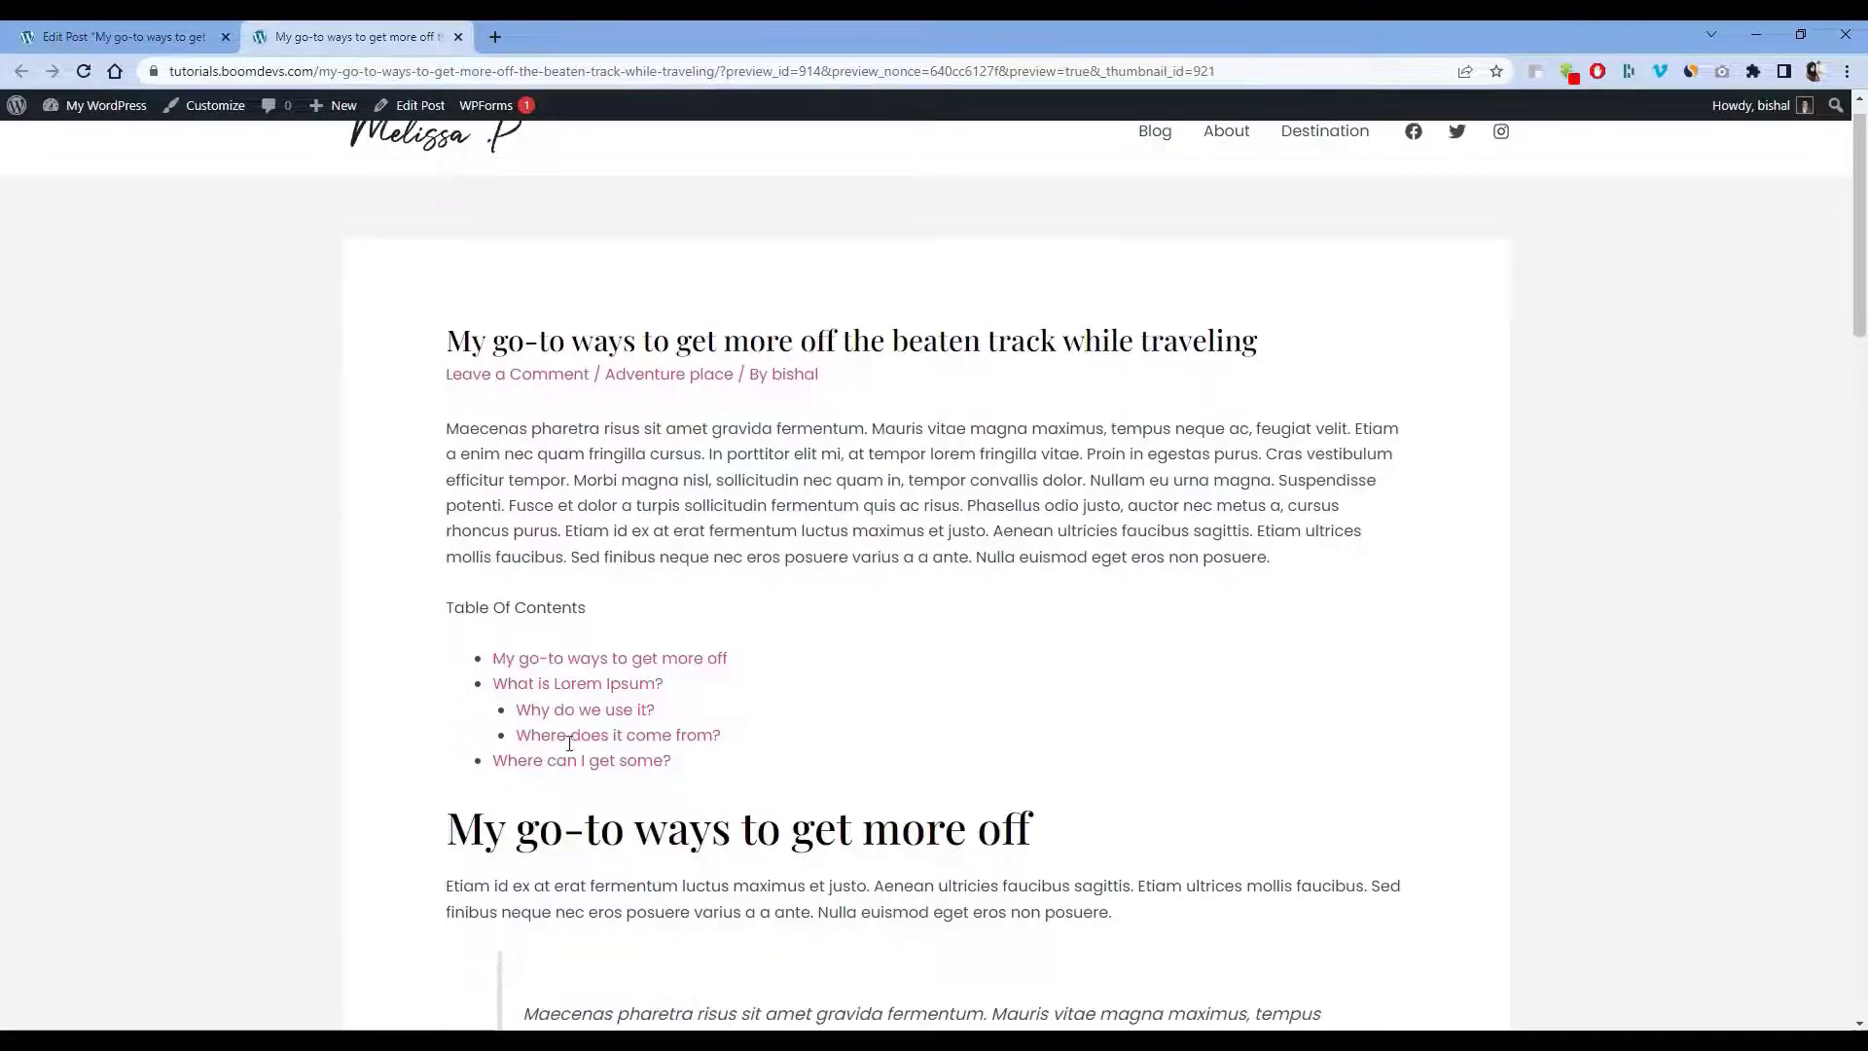
left_click(616, 597)
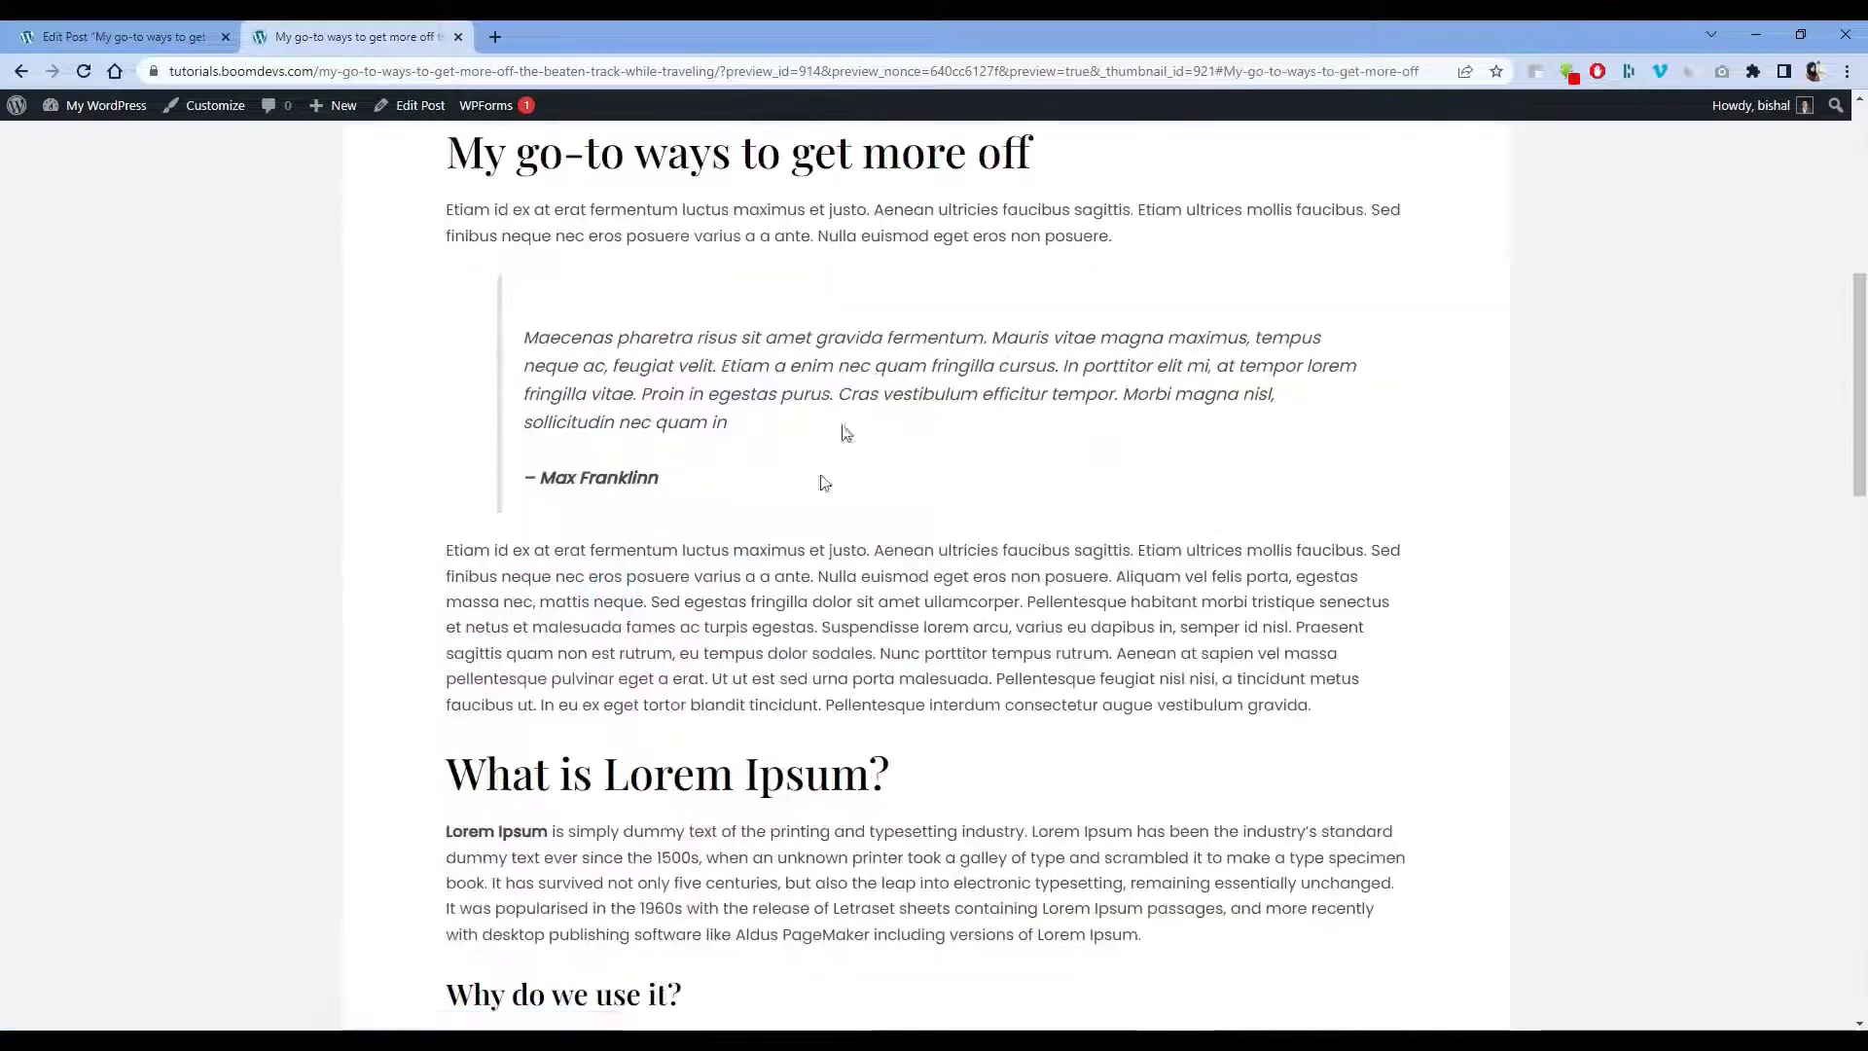
scroll(749, 655, "down", 5)
scroll(750, 655, "up", 12)
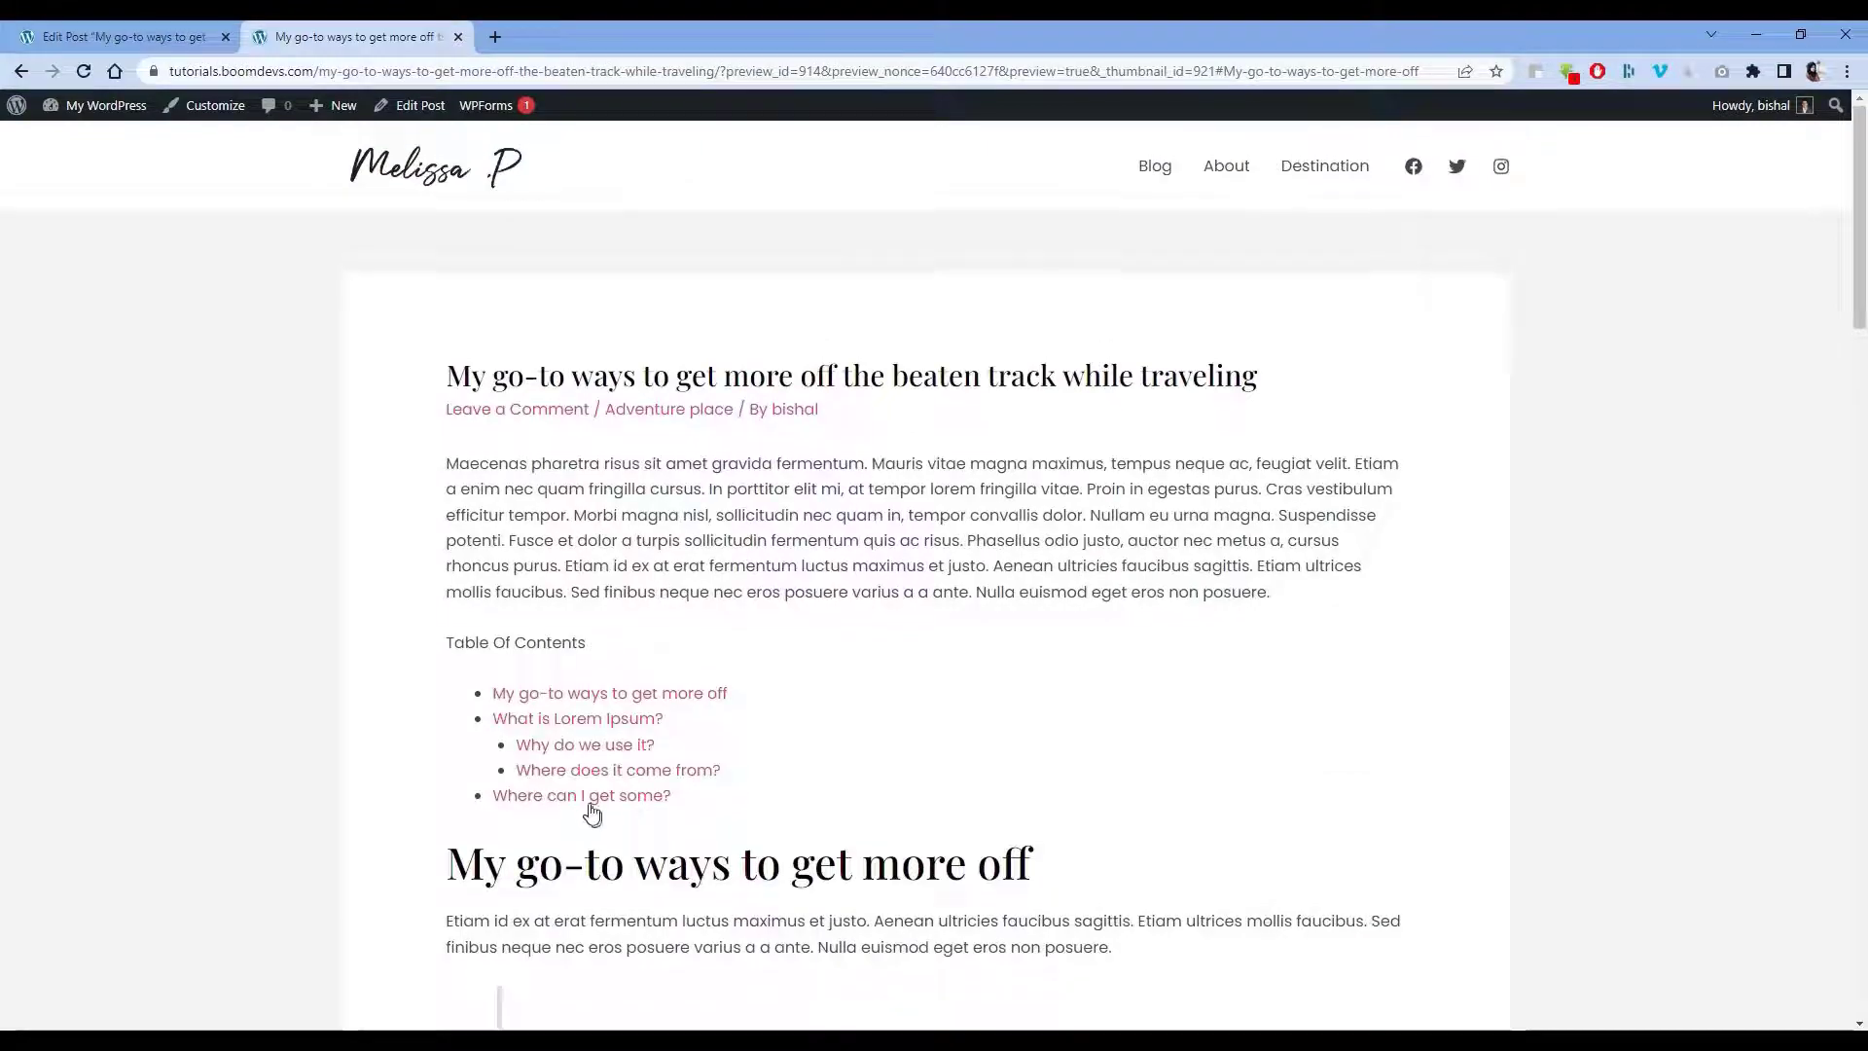
left_click(596, 793)
scroll(708, 487, "up", 4)
scroll(708, 487, "up", 15)
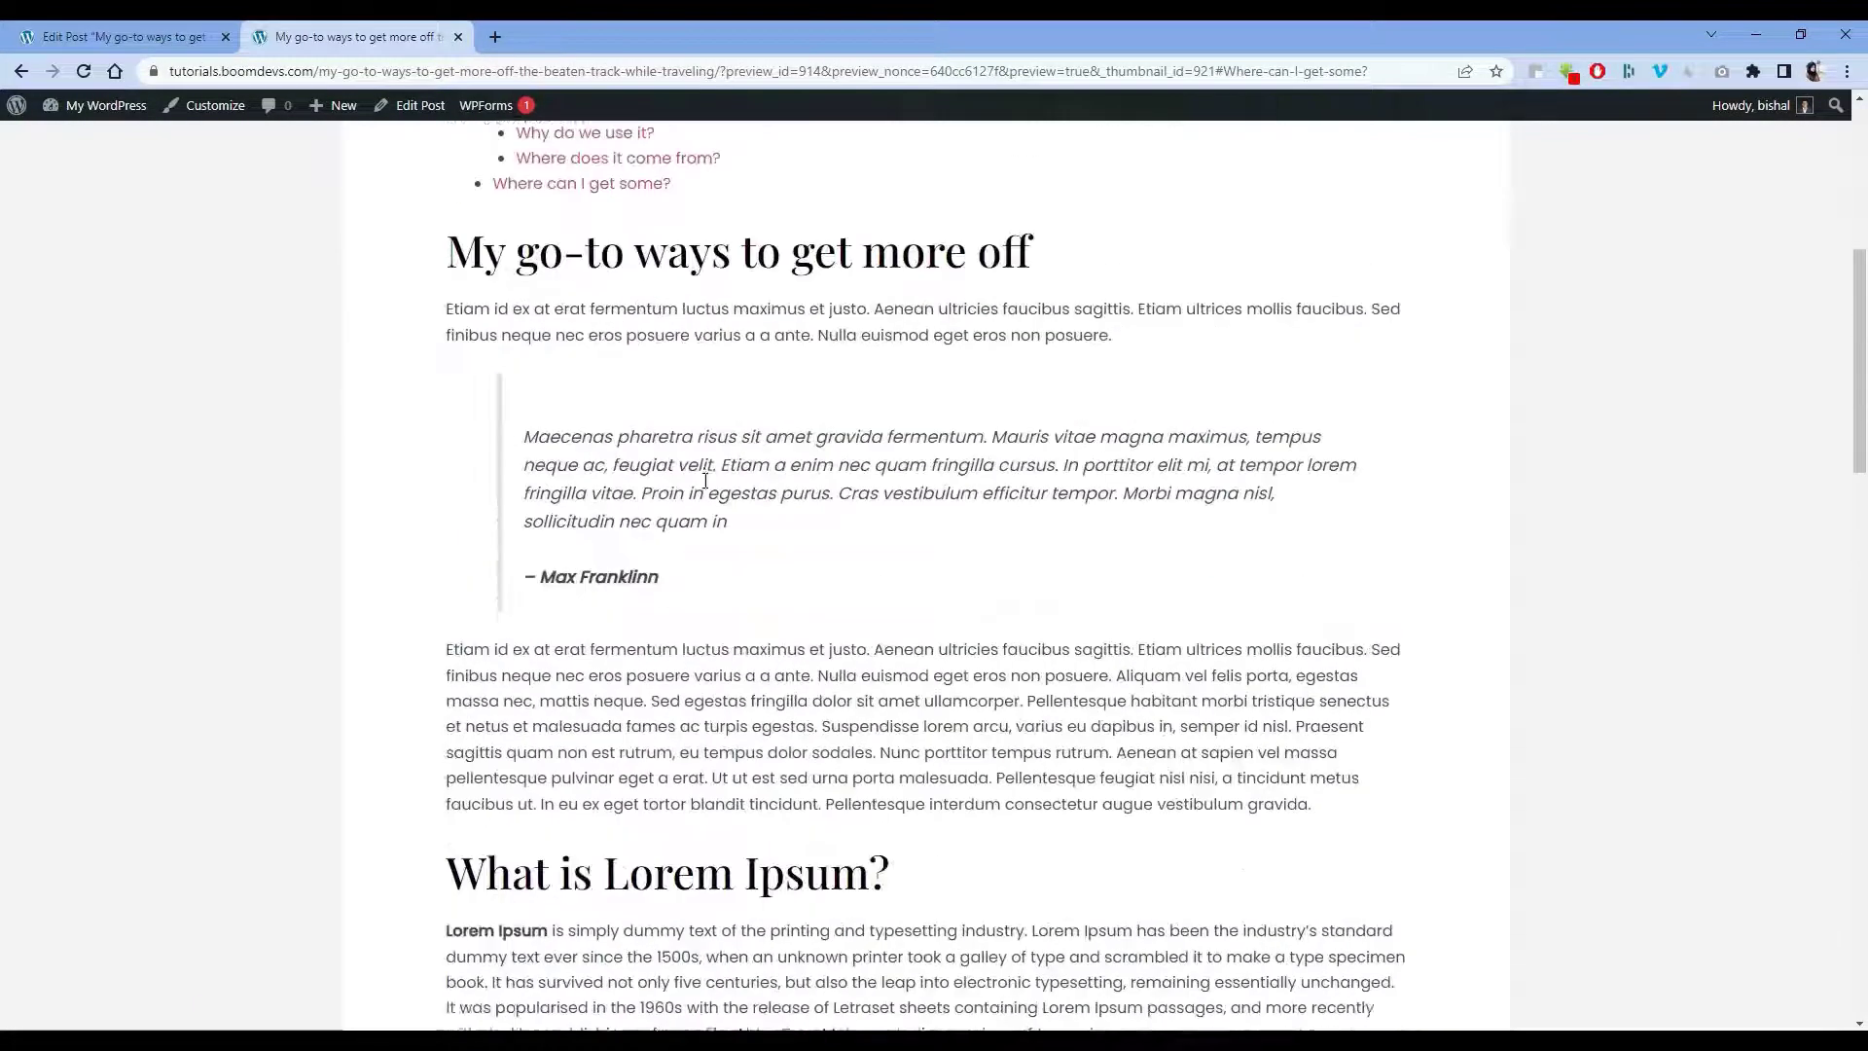
left_click(530, 574)
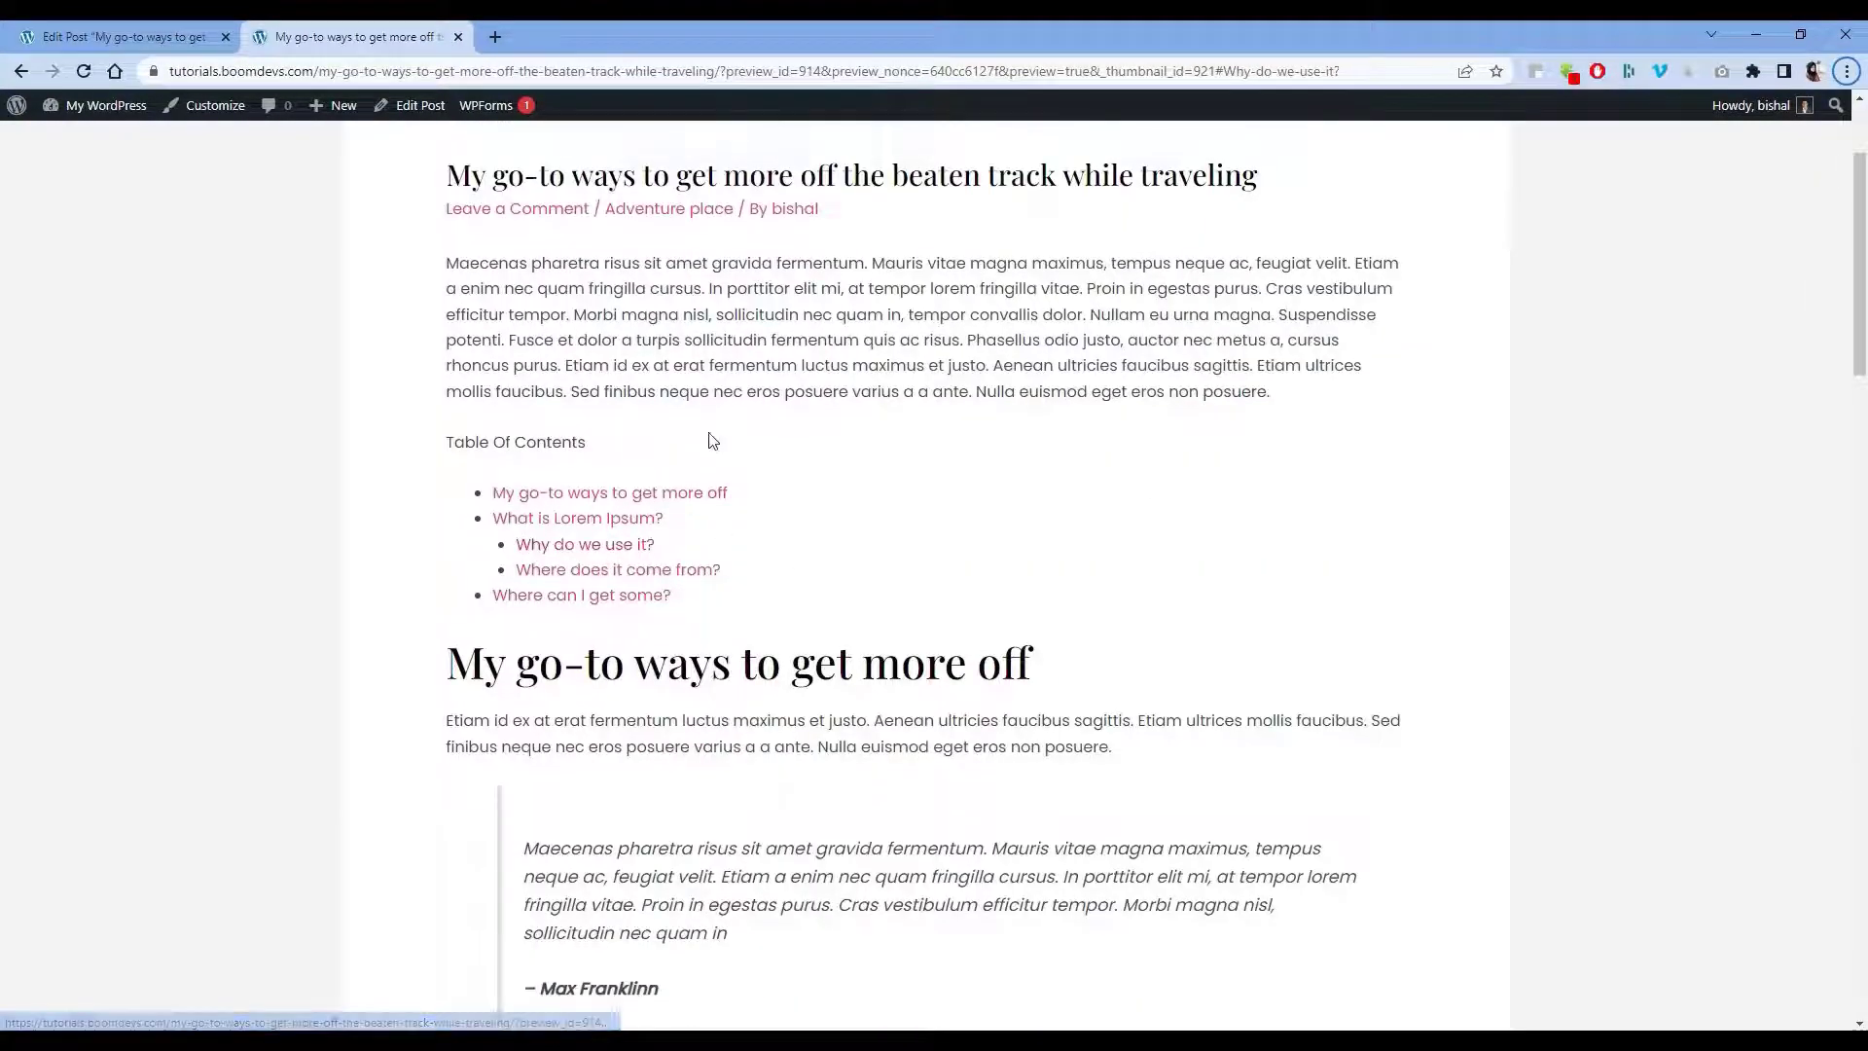